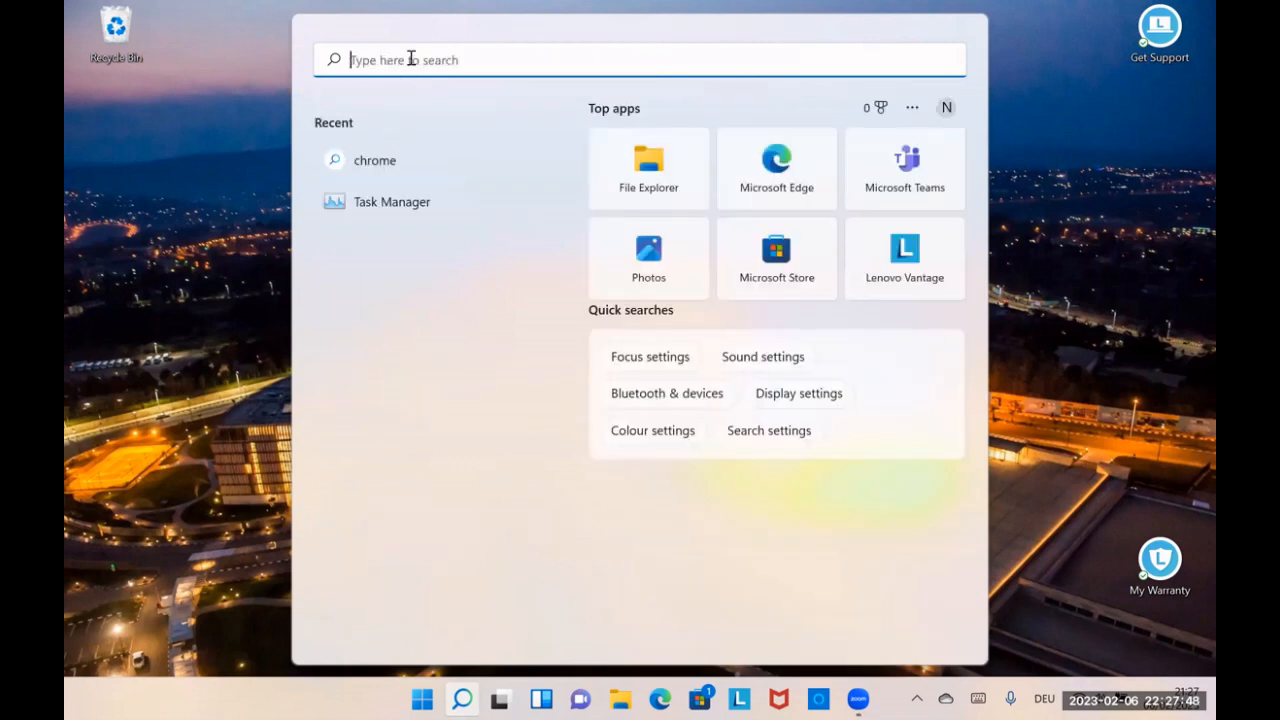
Step: Open Task Manager and view the computer's performance data
left_click(386, 200)
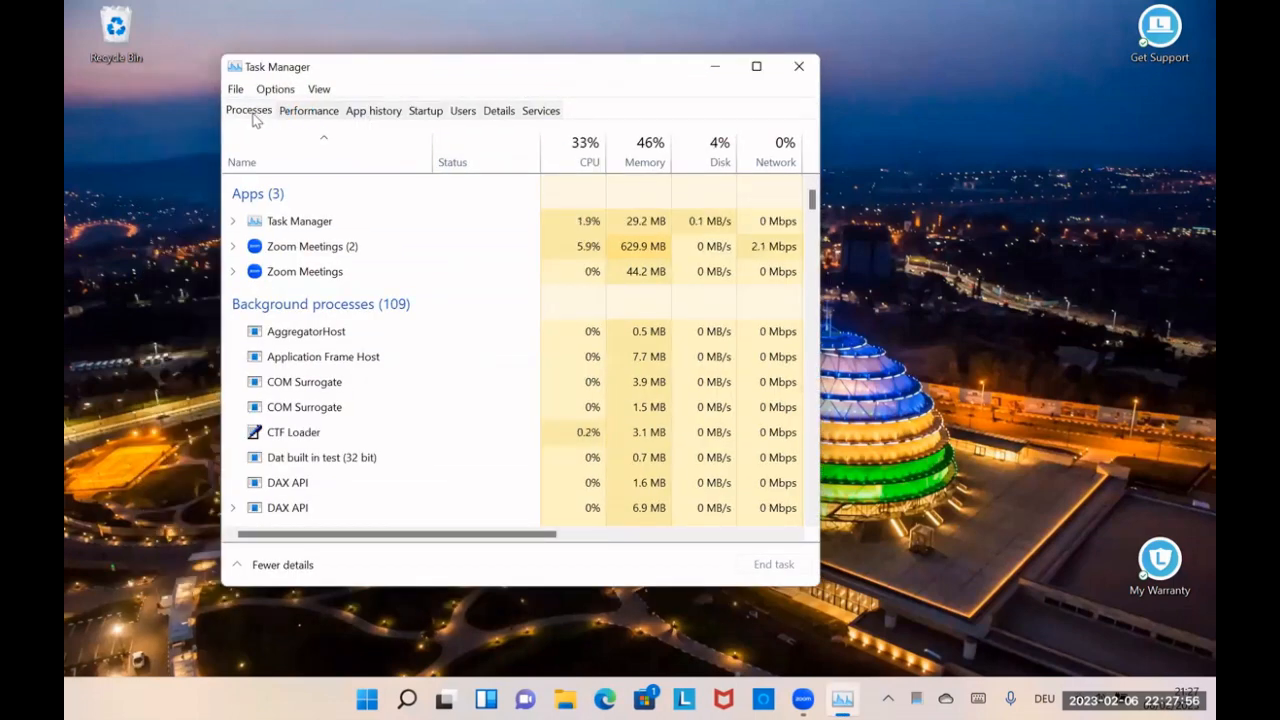
left_click(312, 113)
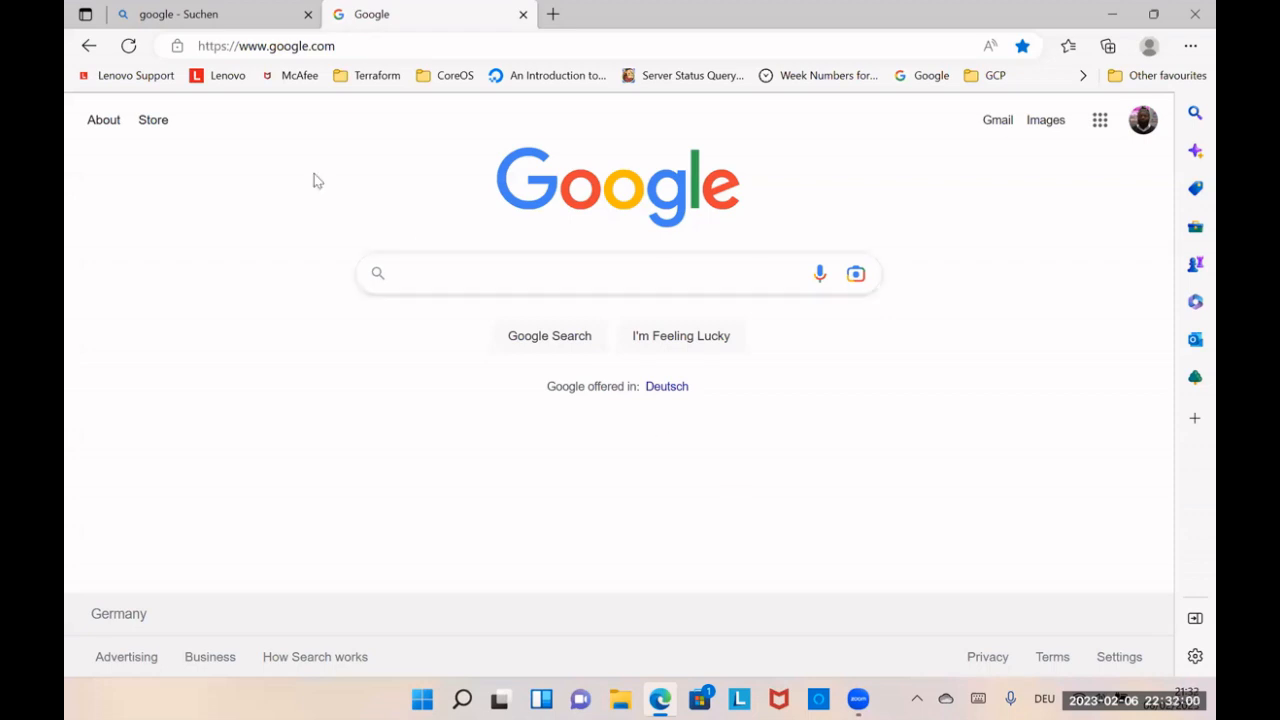
Step: Search Google for "virtualbox" and open the Oracle VM VirtualBox website from the results
type("vir")
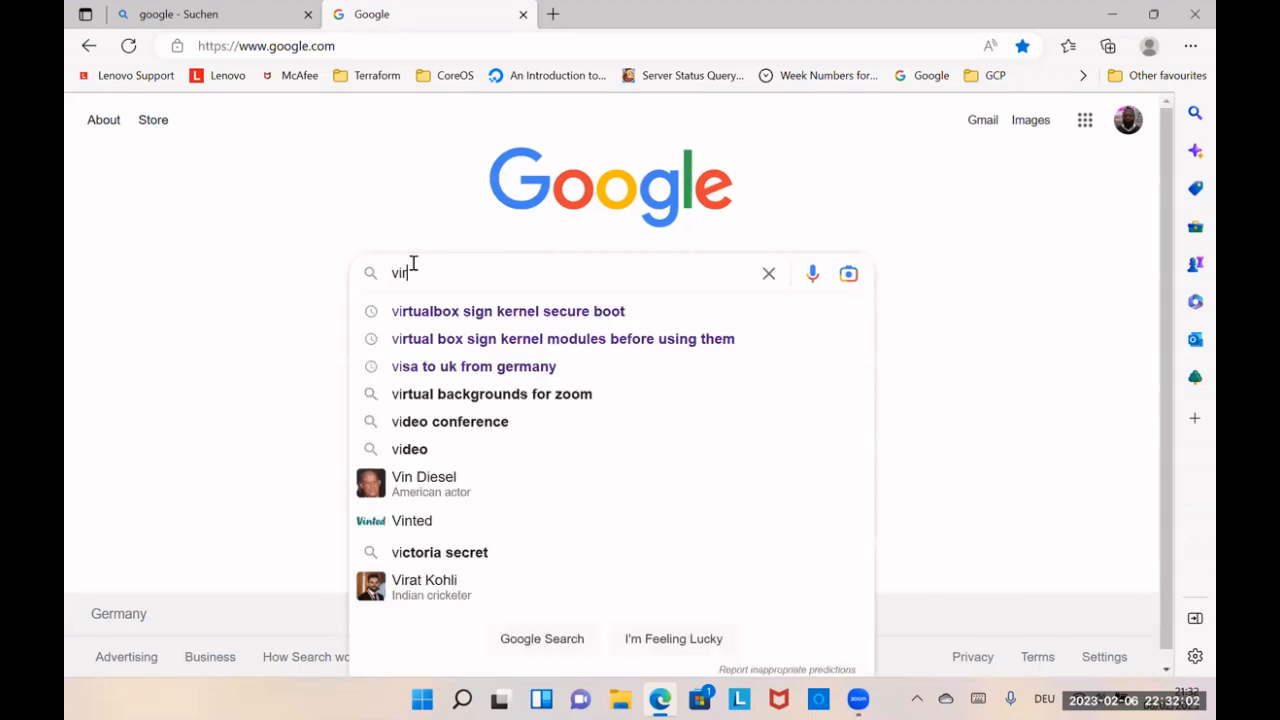
type("tual")
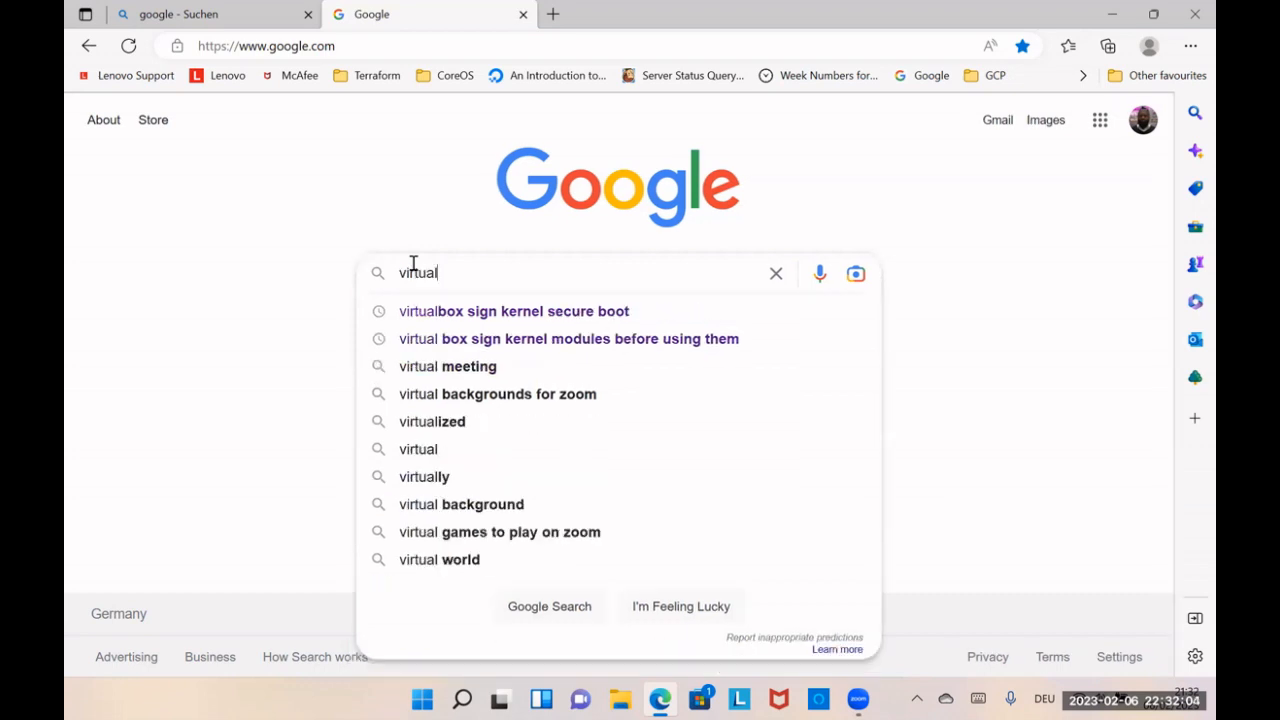
type("box")
key("Return")
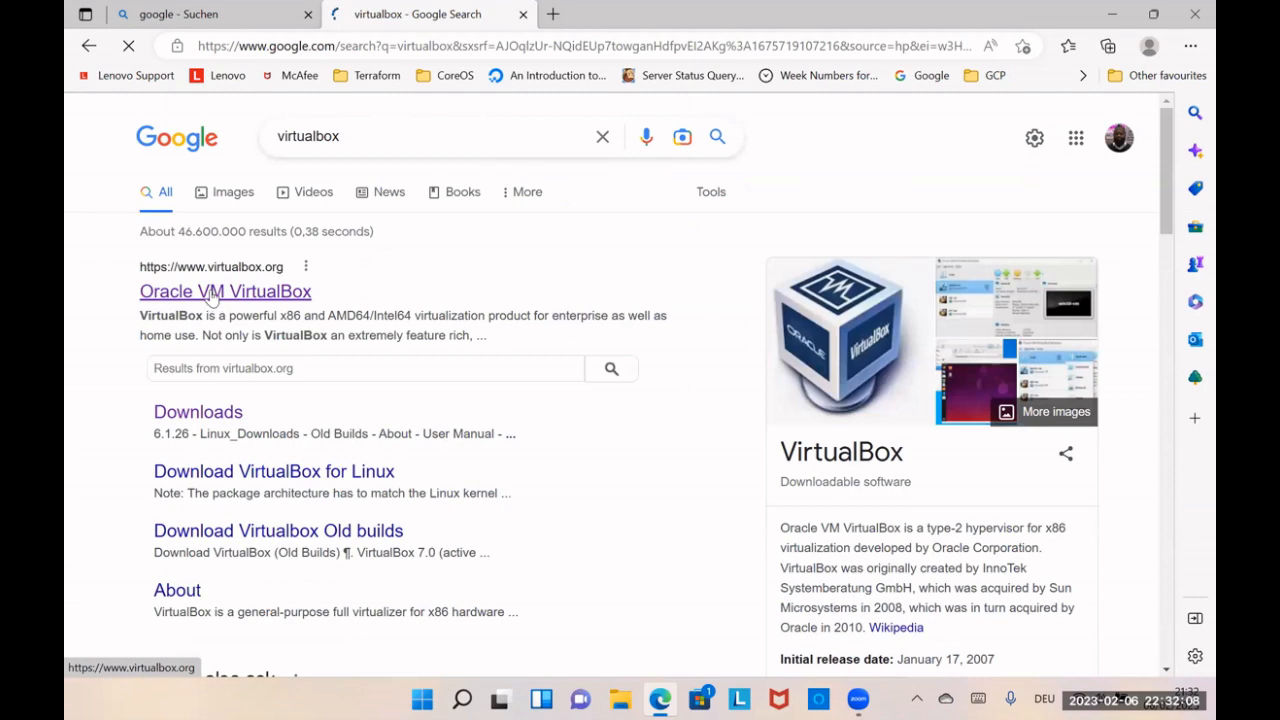
left_click(212, 293)
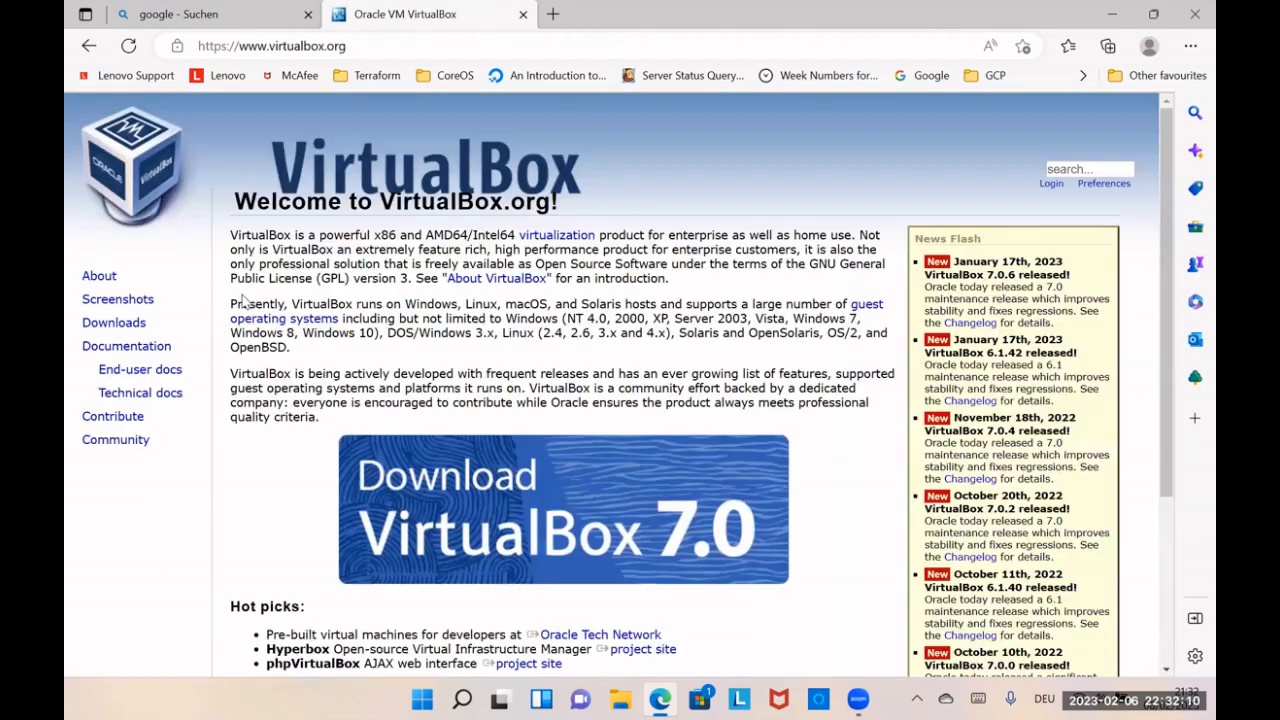
Step: Download the VirtualBox 7.0.6 platform package for Windows hosts and show the downloaded file in its folder
scroll(242, 300, "down", 1)
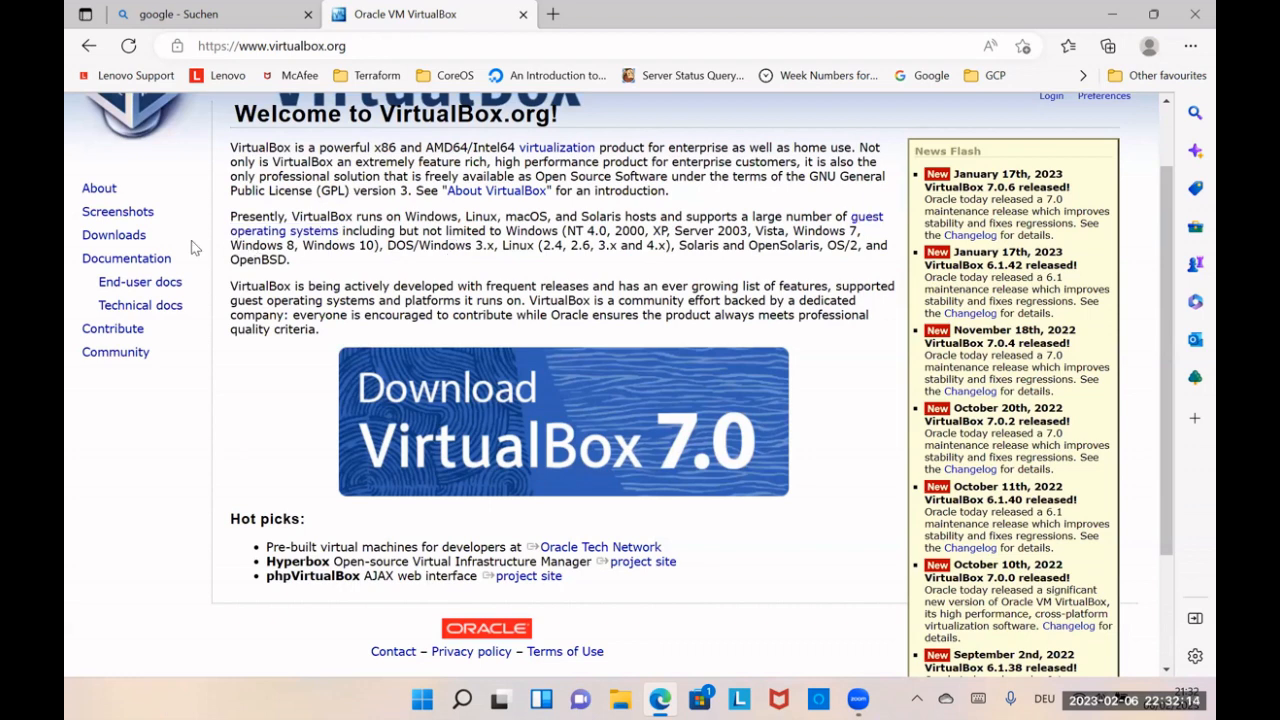
left_click(126, 240)
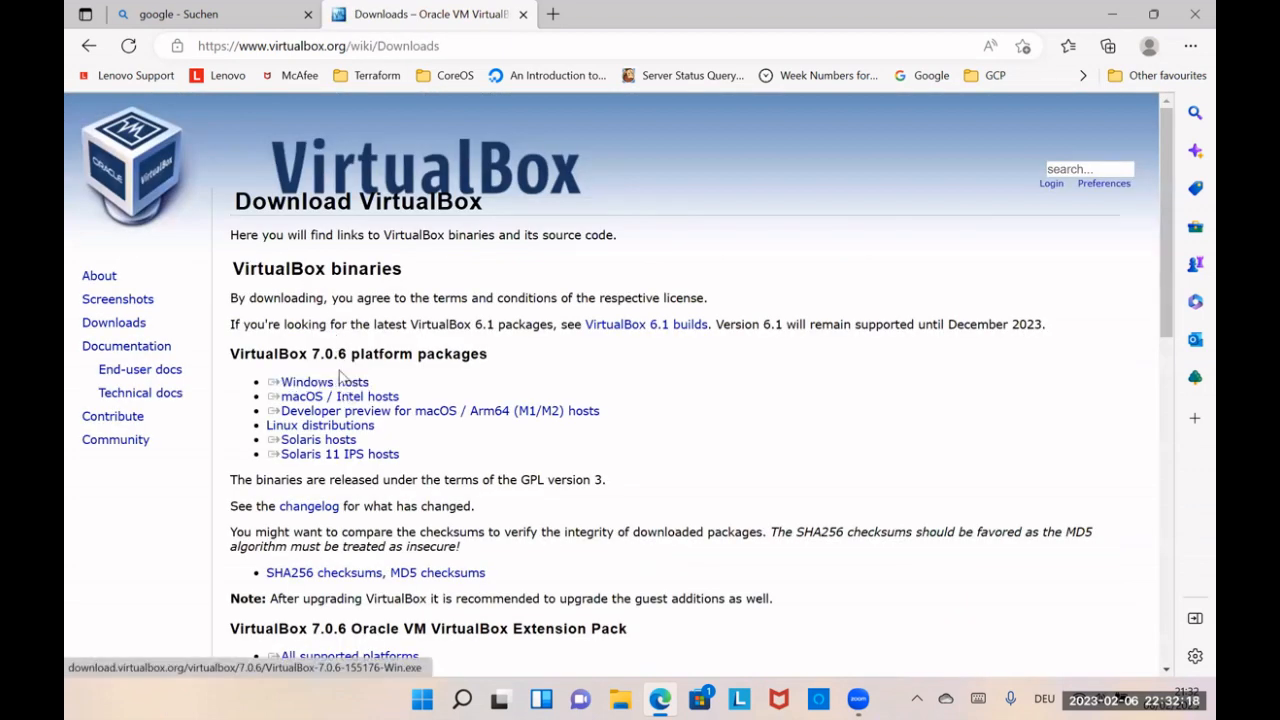
left_click(340, 381)
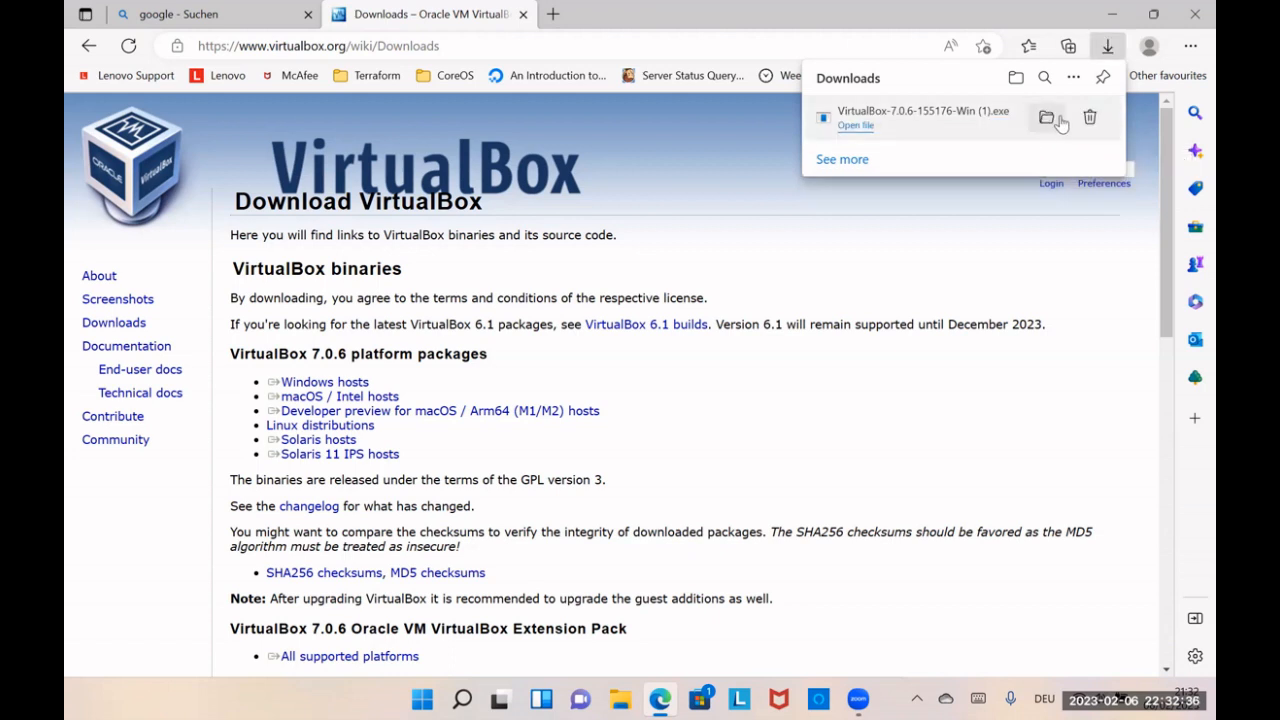
left_click(1048, 119)
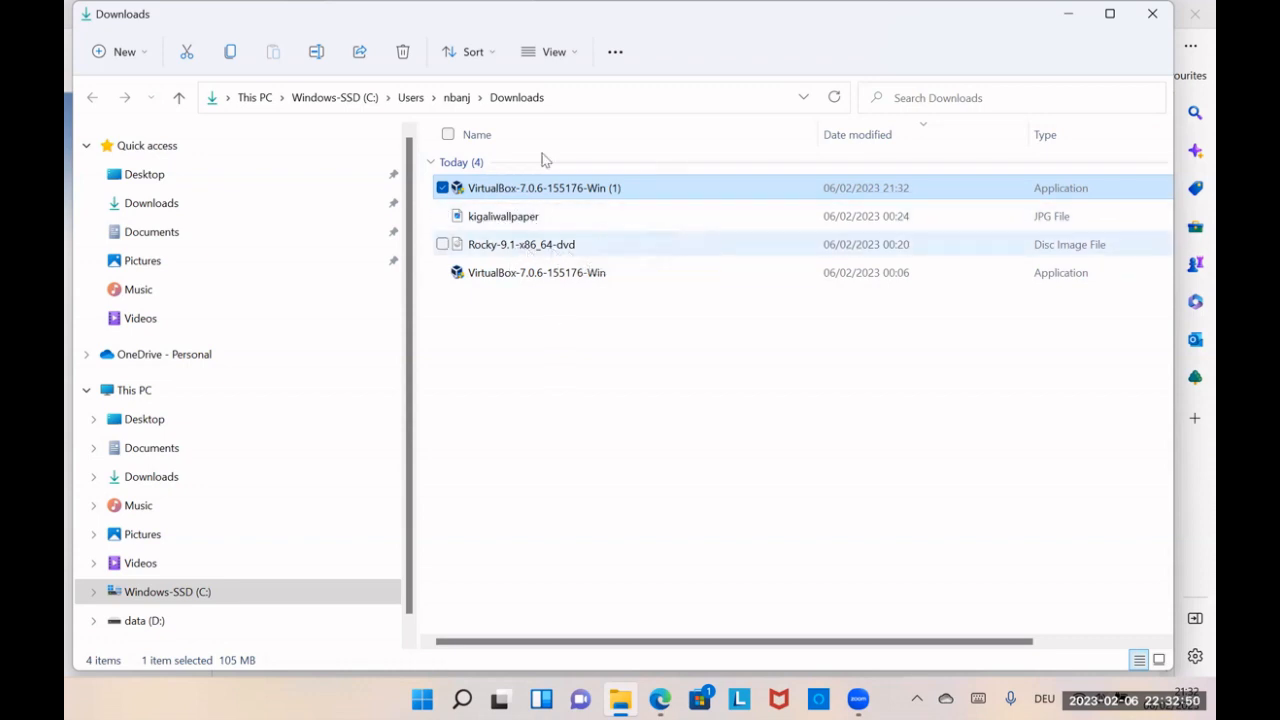
Step: Run the VirtualBox-7.0.6-155176-Win installer and start the installation with default settings, accepting the network interfaces and missing dependencies warnings
right_click(541, 276)
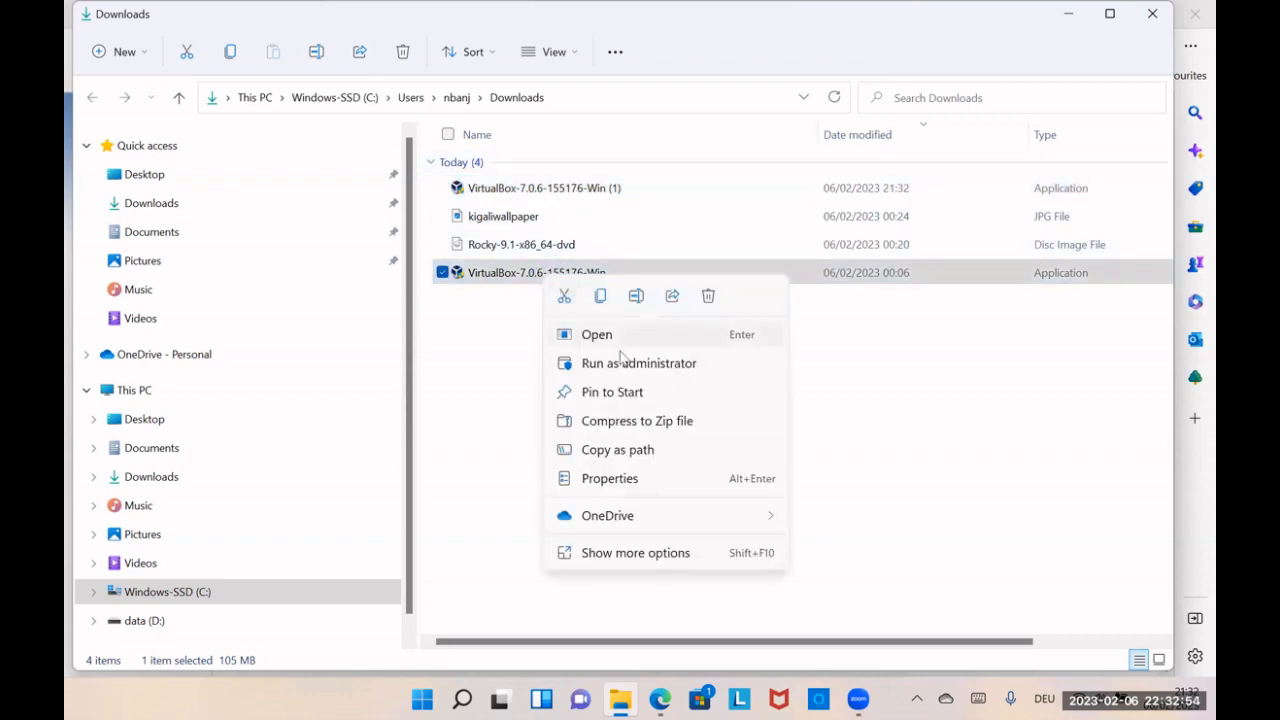
left_click(616, 335)
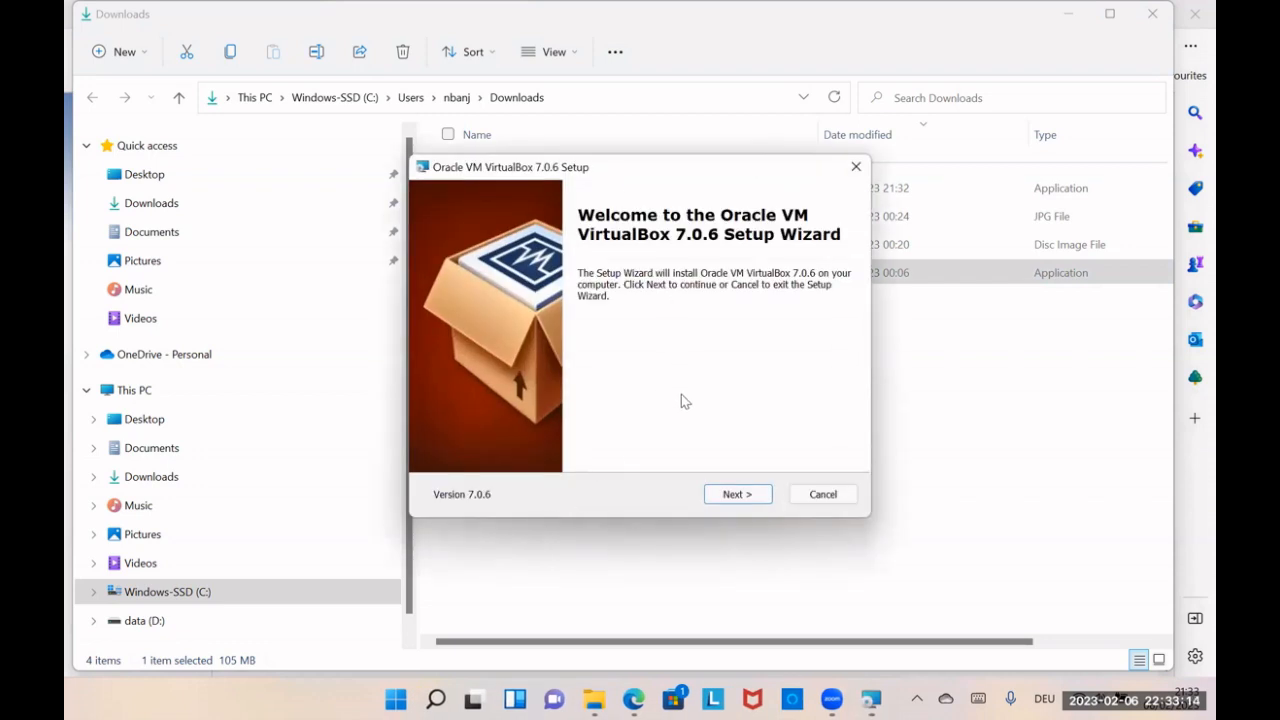
left_click(716, 488)
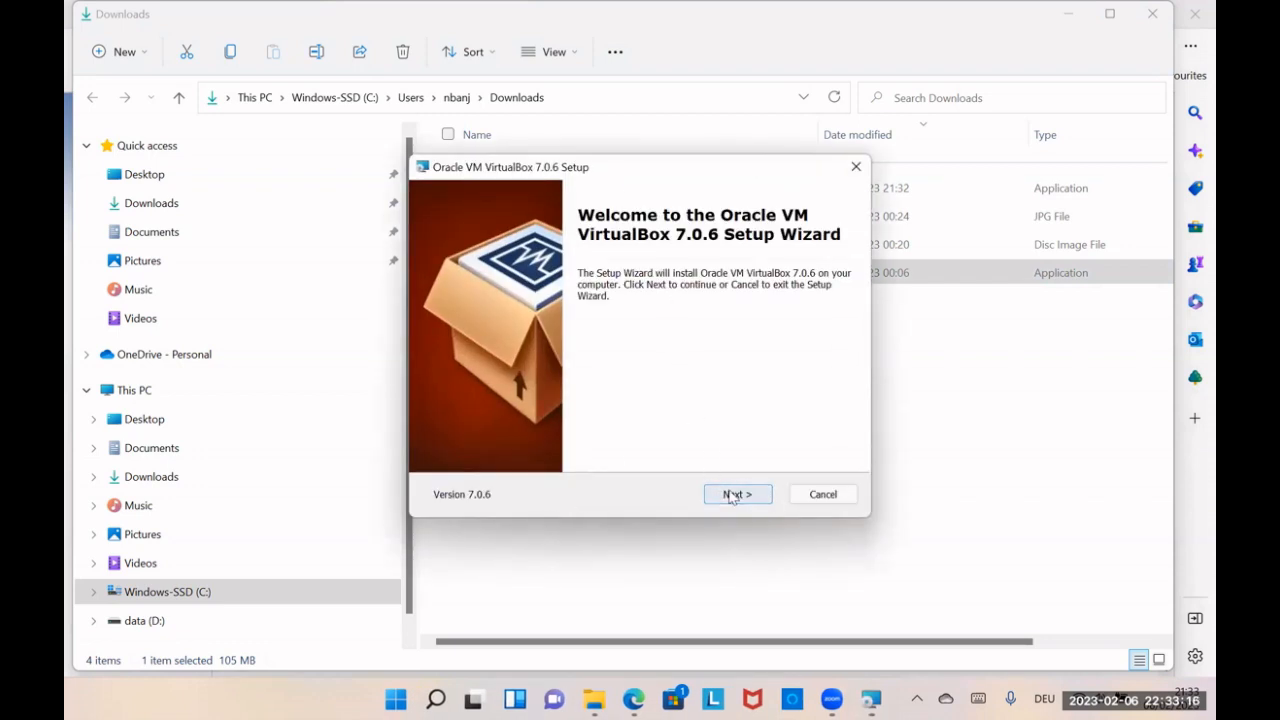
left_click(730, 492)
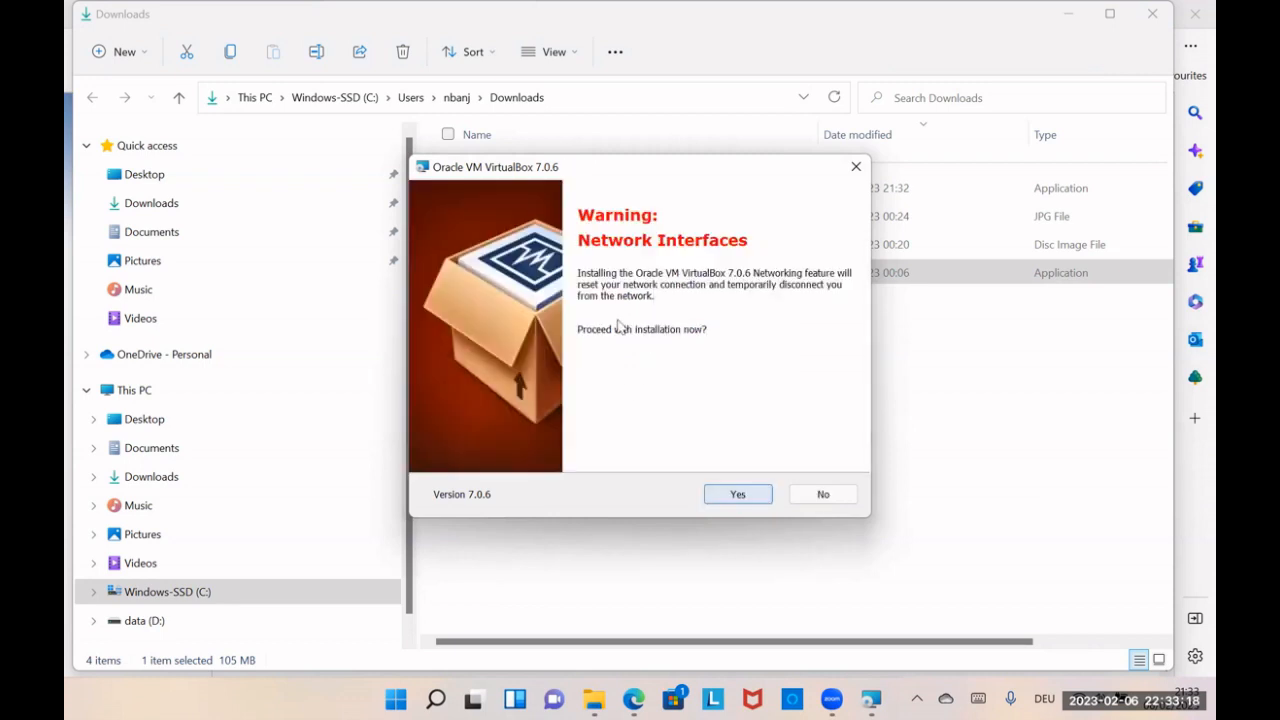
left_click(737, 493)
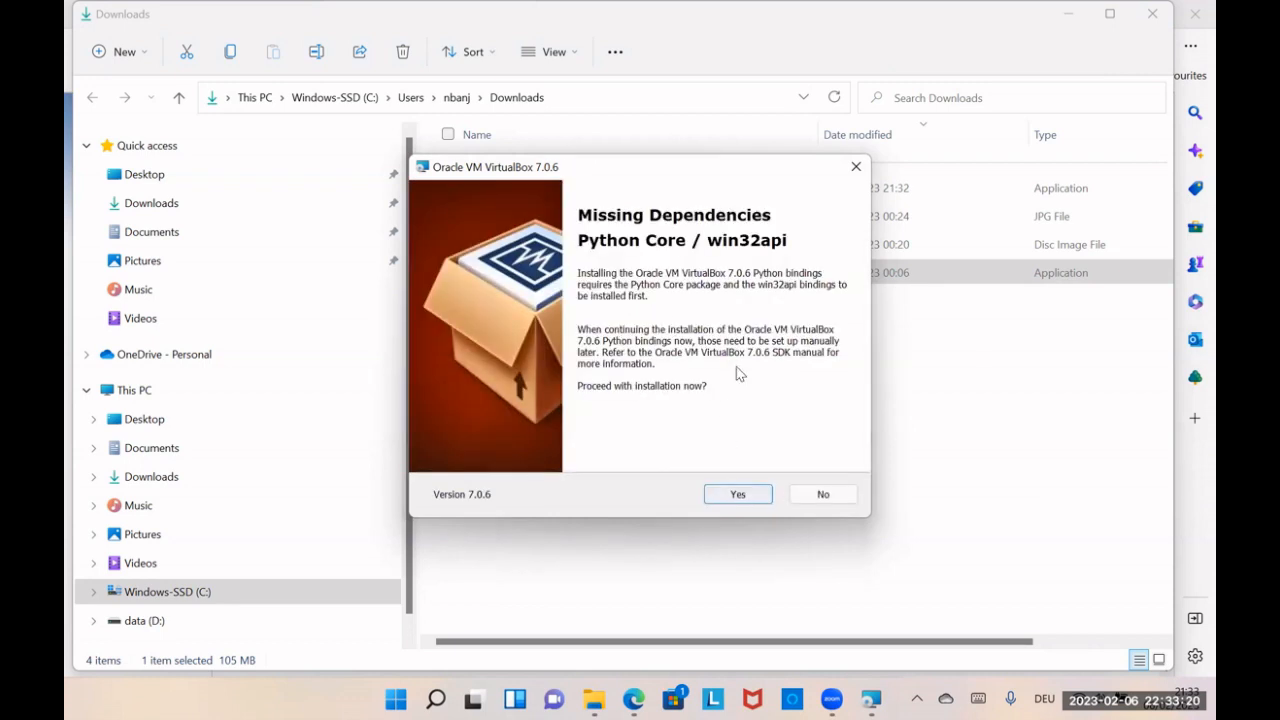
left_click(737, 494)
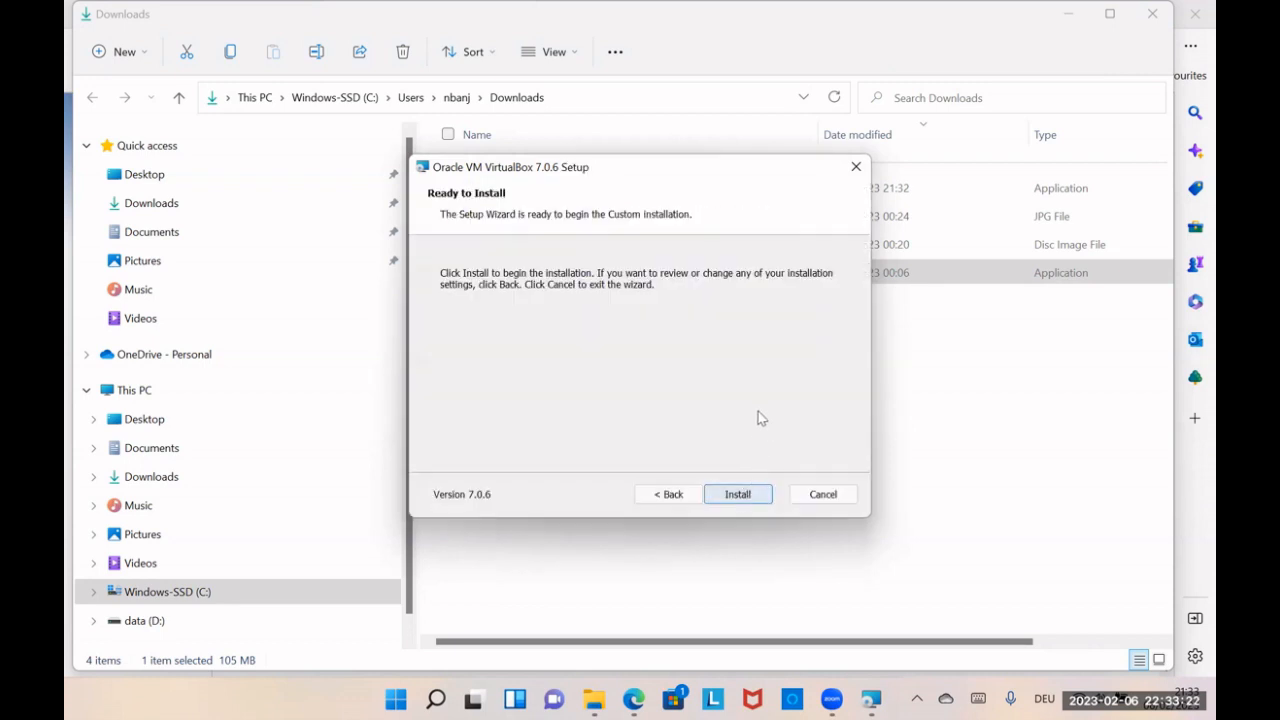
left_click(750, 494)
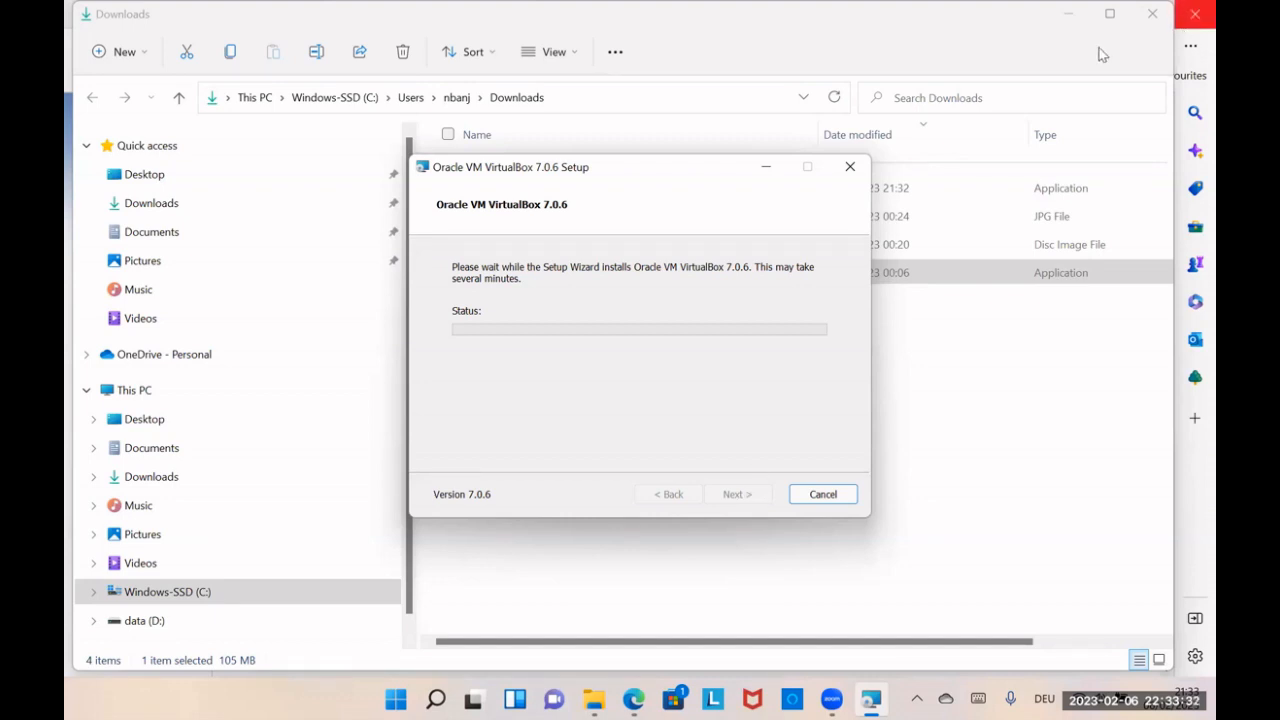
Step: Clear the Downloads folder and browser windows from view and reposition the VirtualBox setup window on the desktop
left_click(1066, 12)
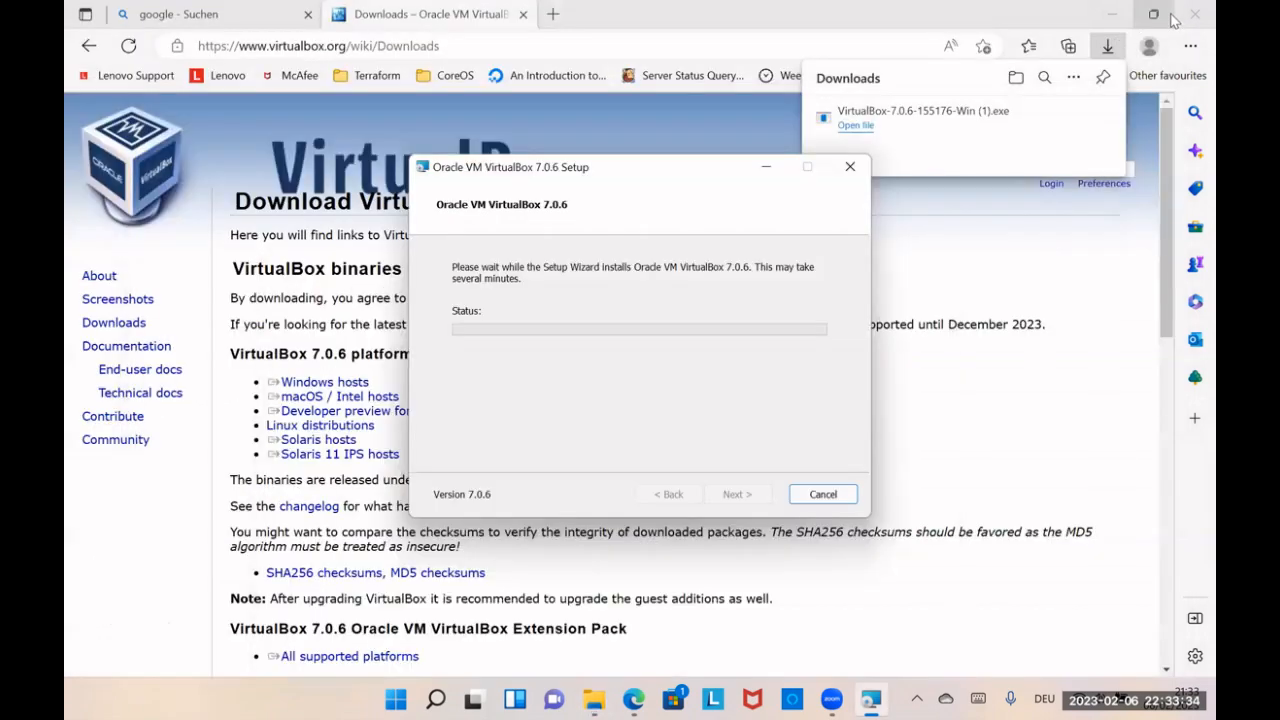
left_click(1109, 13)
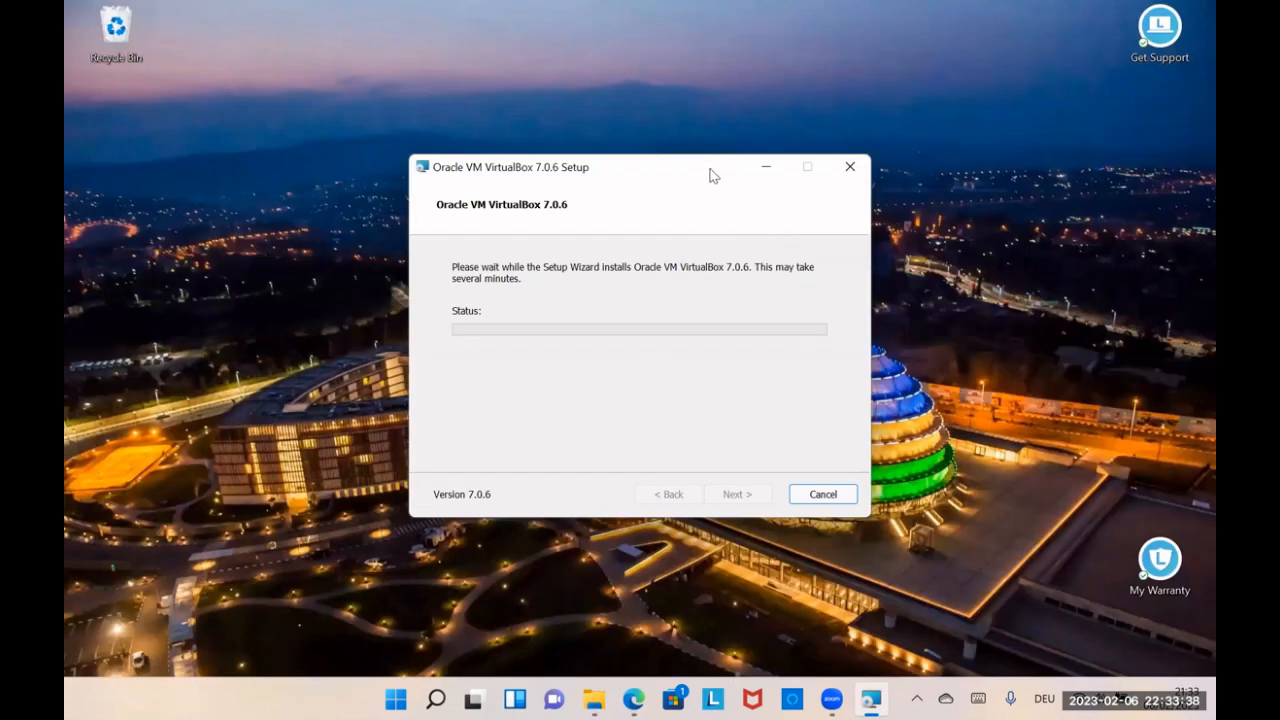
left_click_drag(670, 166, 630, 164)
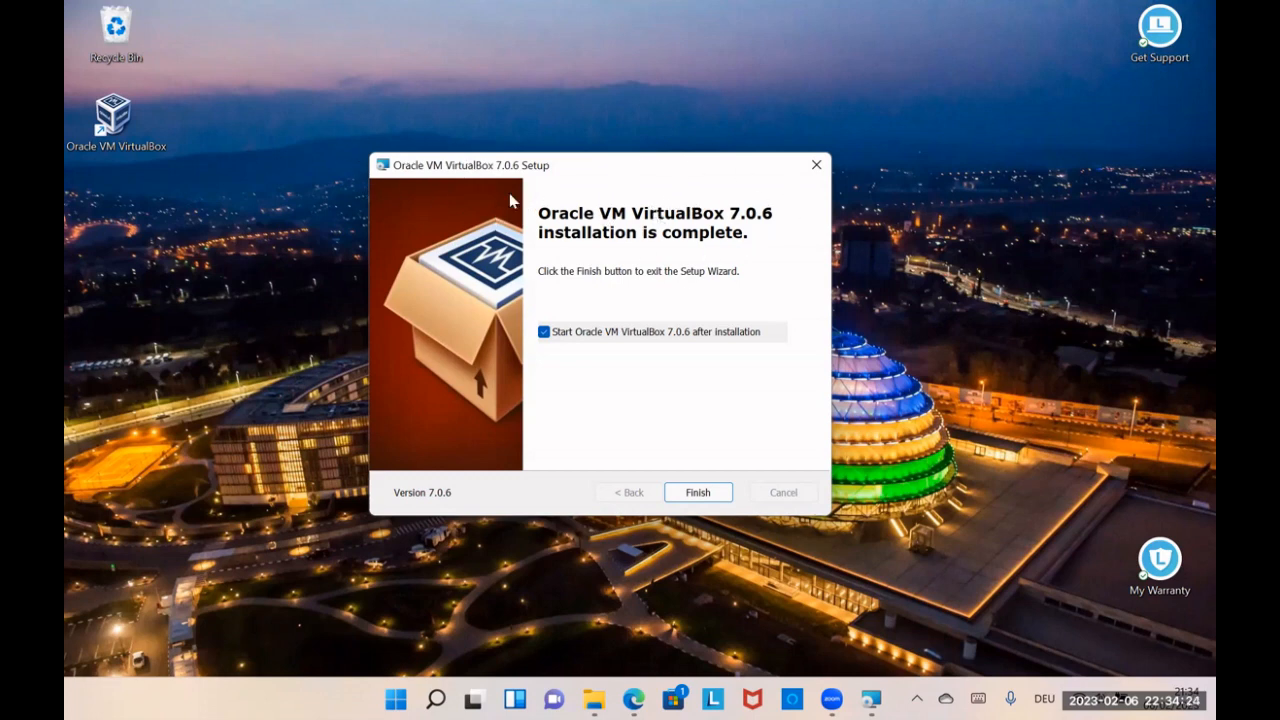
Step: Finish the setup wizard with VirtualBox set to start after installation, and reposition its manager window on the desktop
left_click(697, 493)
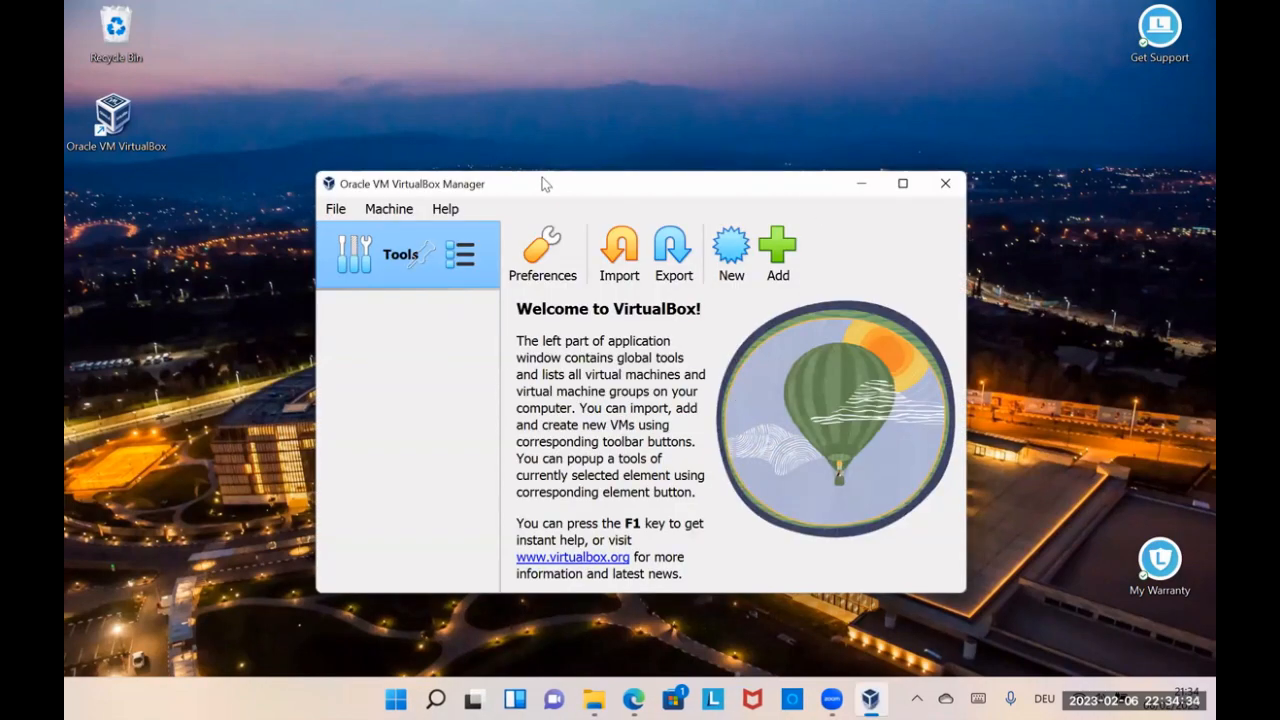
left_click_drag(549, 181, 435, 127)
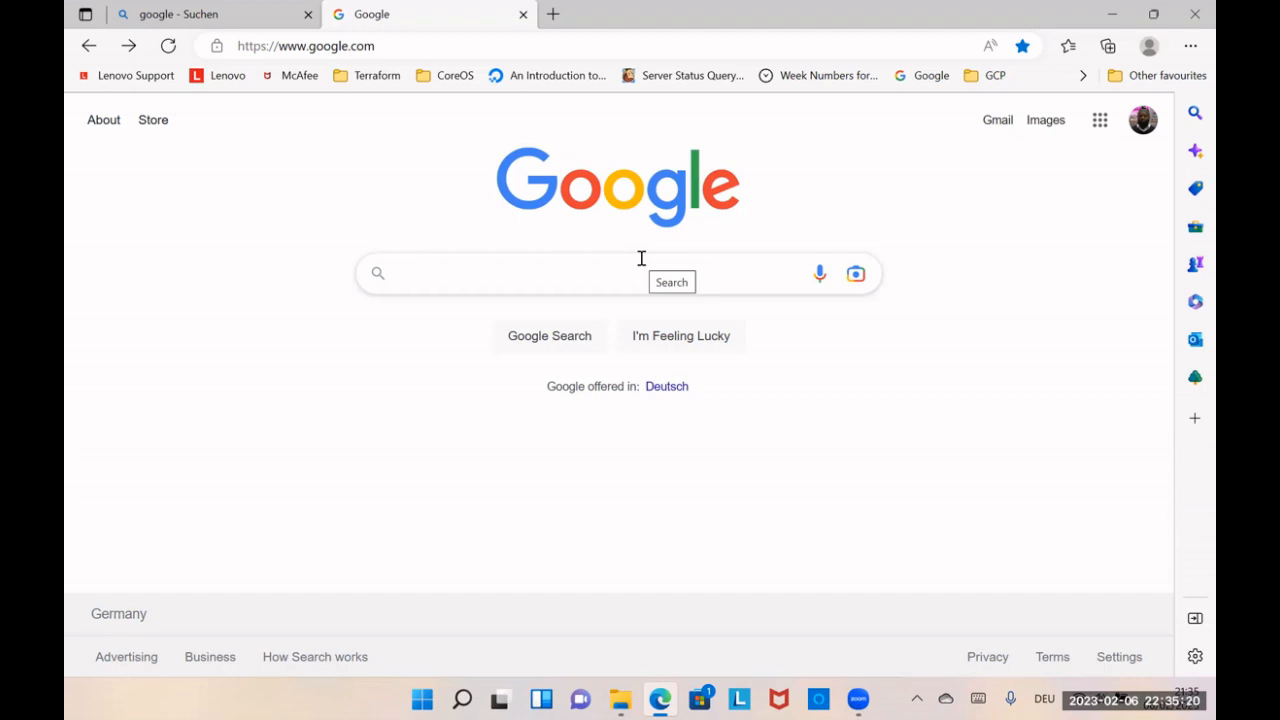
Step: Search Google for "rocky linux desktop" and open the Download Rocky page from the results
type("rocky")
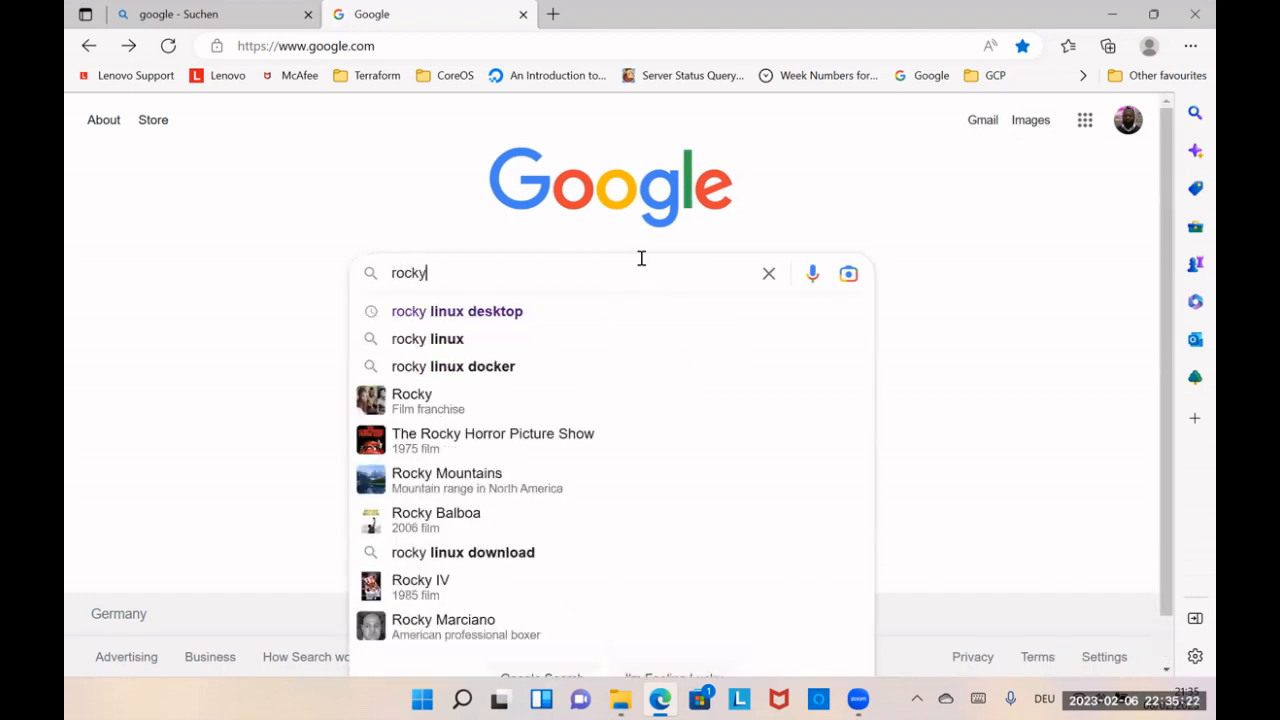
left_click(549, 308)
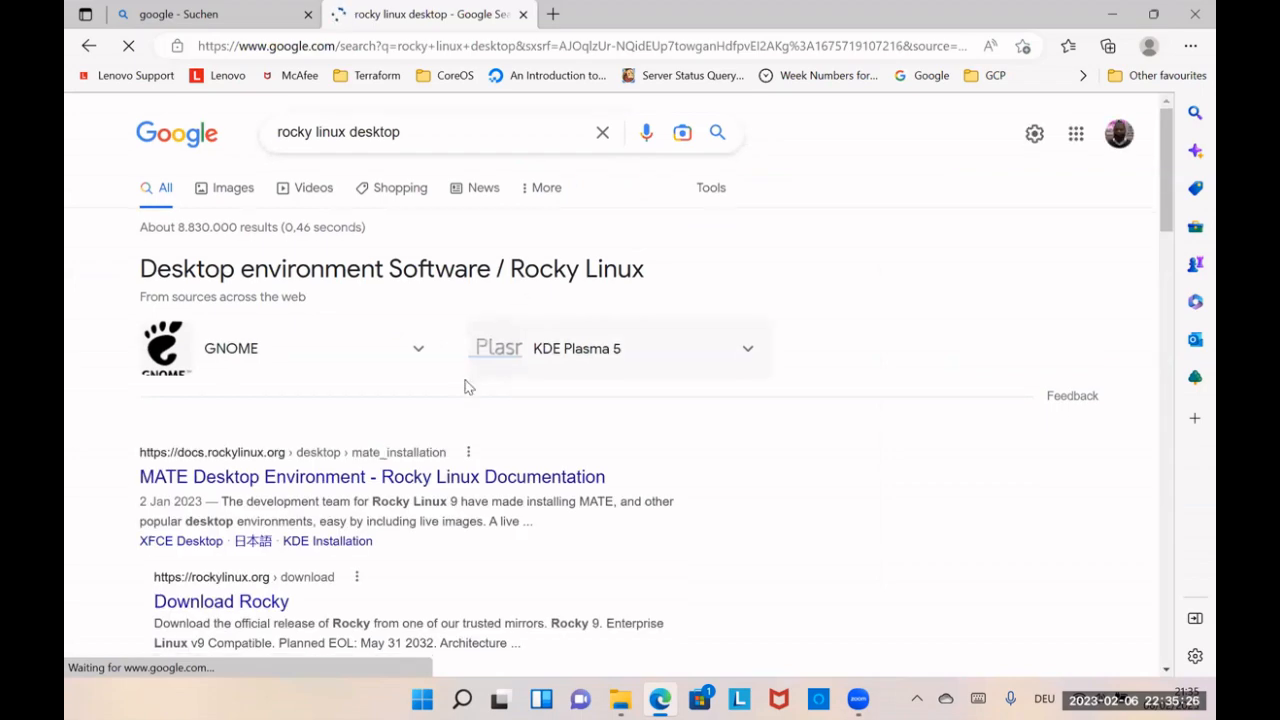
scroll(466, 346, "down", 3)
left_click(257, 347)
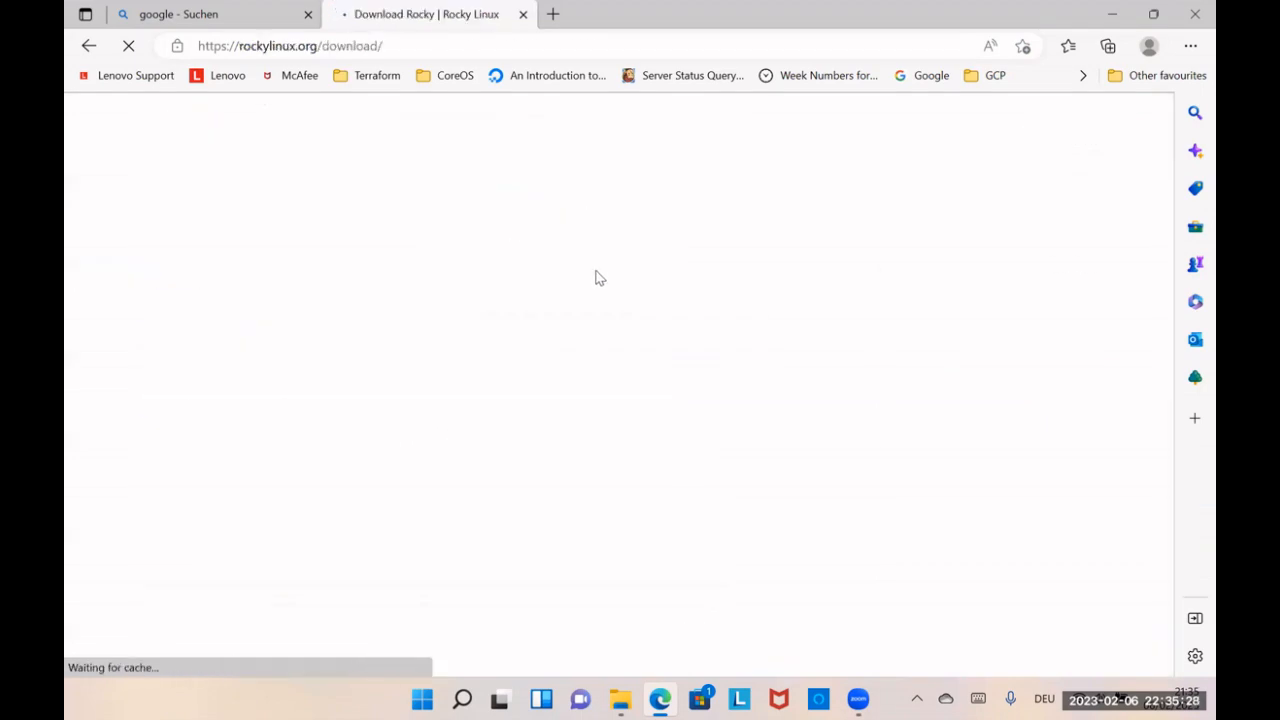
Step: Start downloading the Rocky 9 DVD ISO for the x86_64 architecture, and pause the download
scroll(666, 294, "down", 2)
scroll(670, 322, "down", 2)
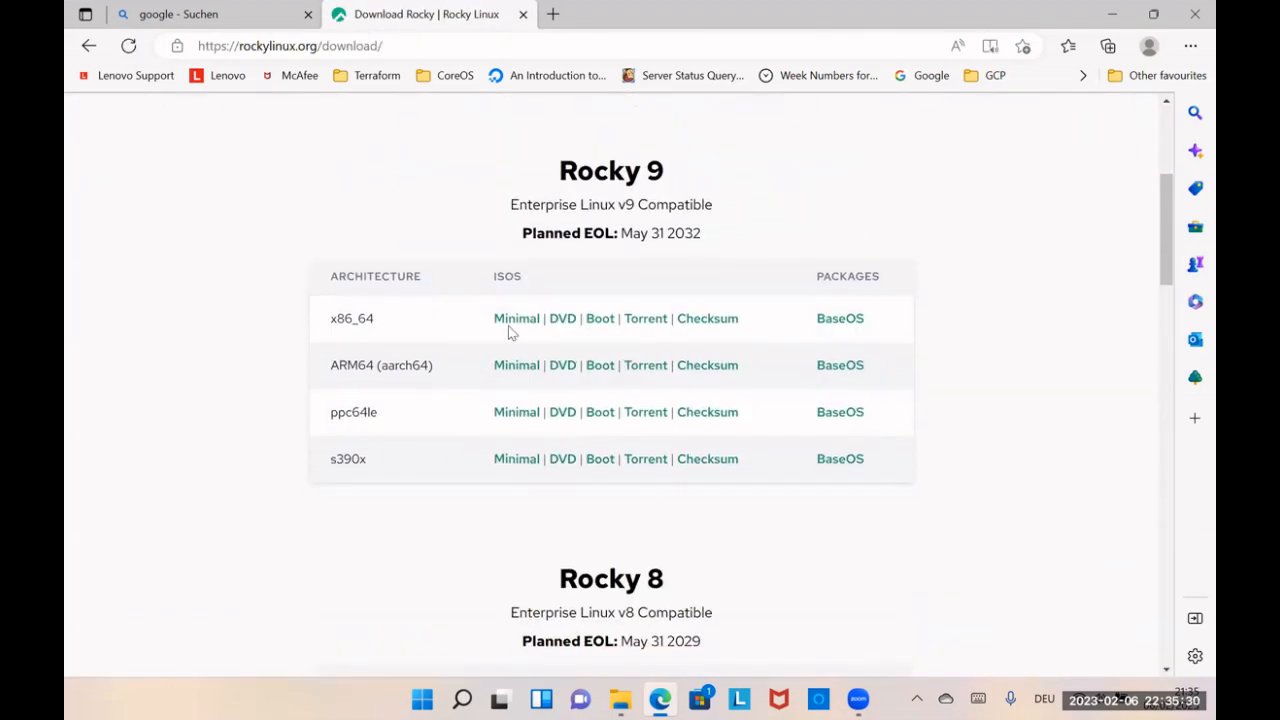
left_click(563, 320)
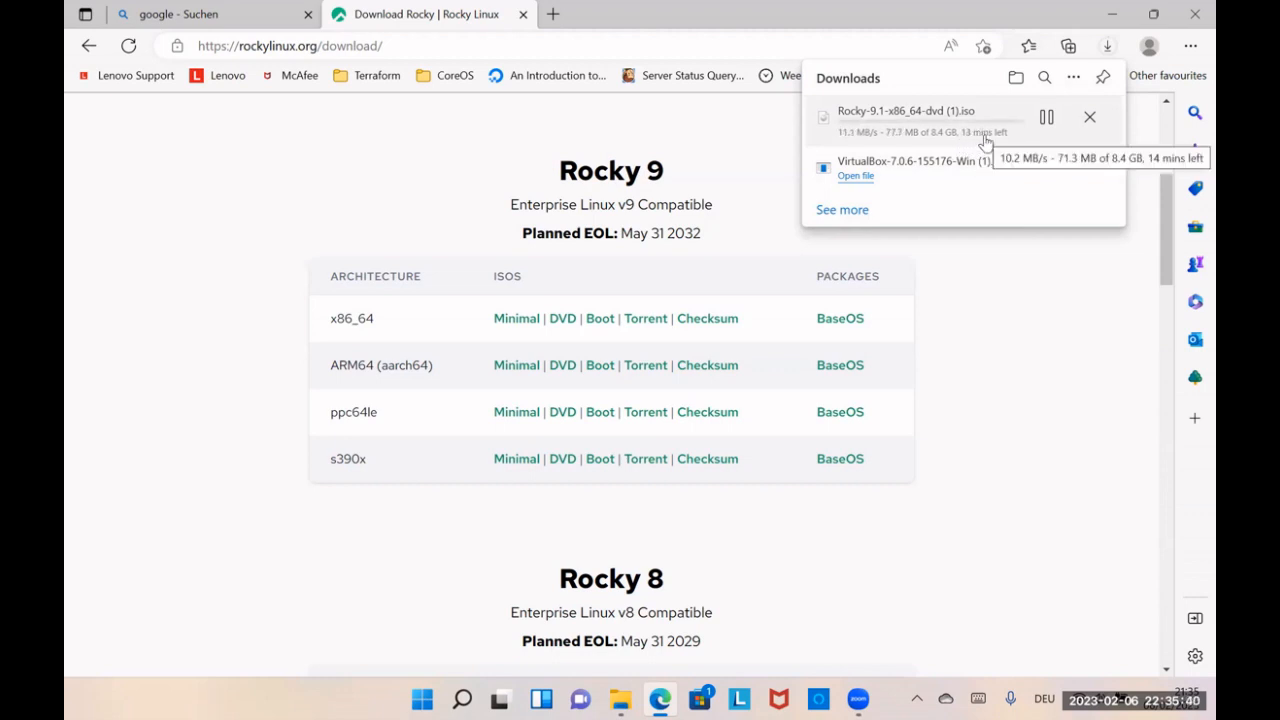
left_click(1047, 119)
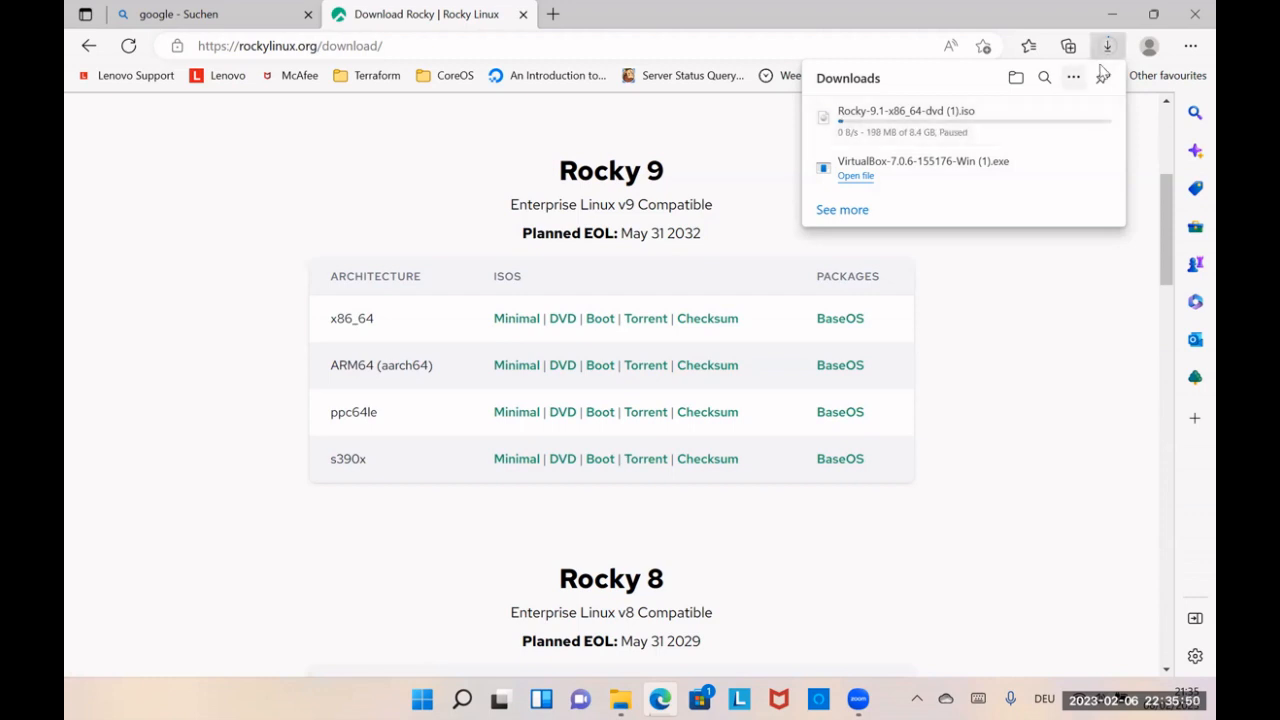
Step: Switch from the browser to the Downloads folder in File Explorer, and narrow both its navigation pane and its window
left_click(1104, 12)
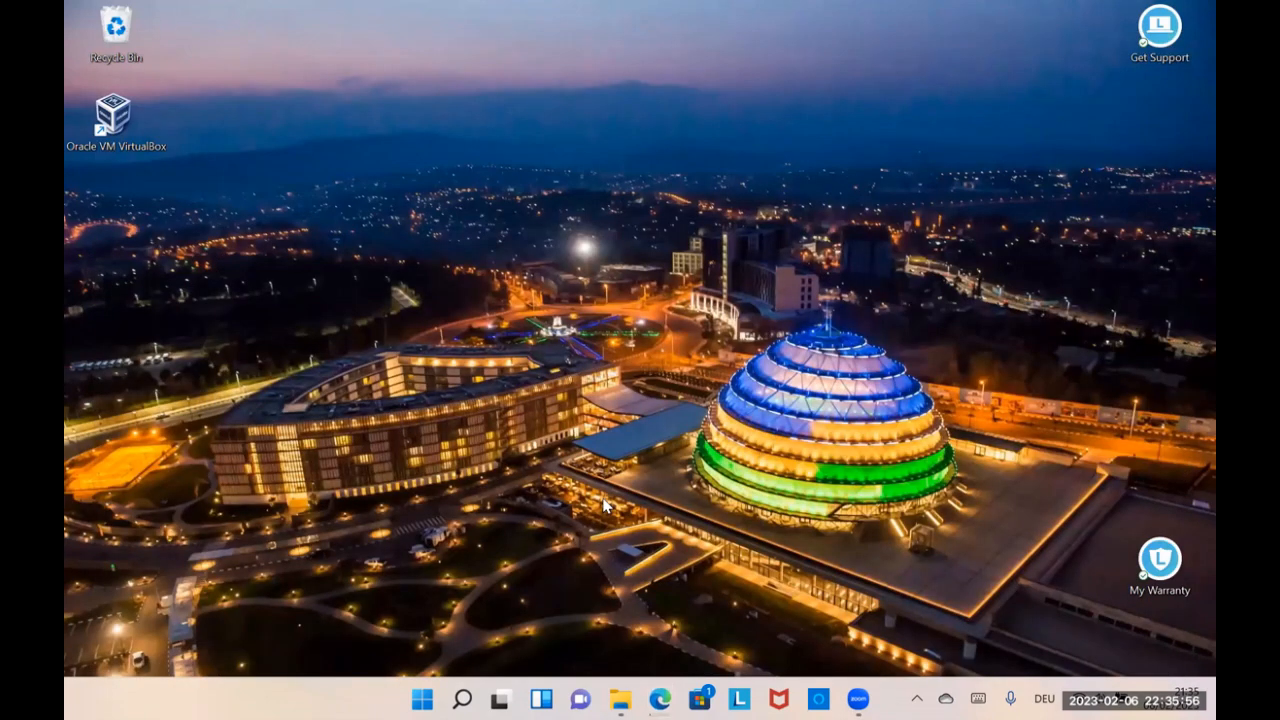
left_click(620, 699)
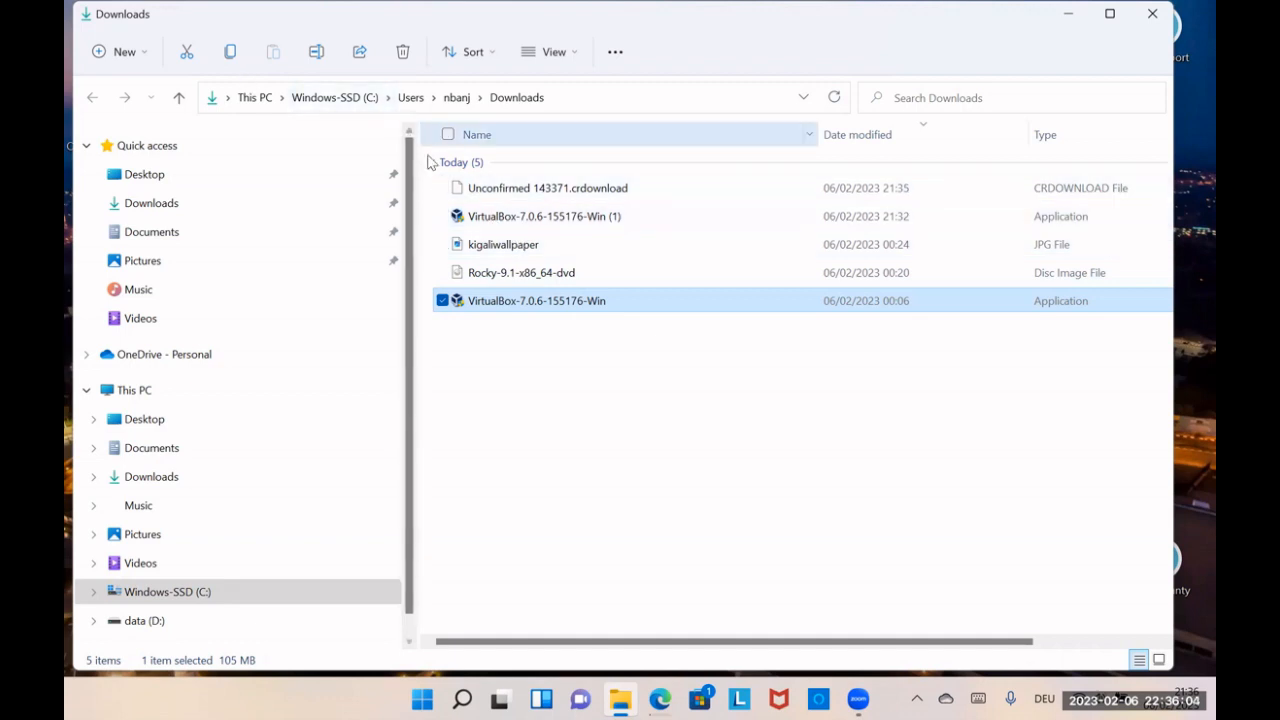
left_click_drag(418, 157, 112, 157)
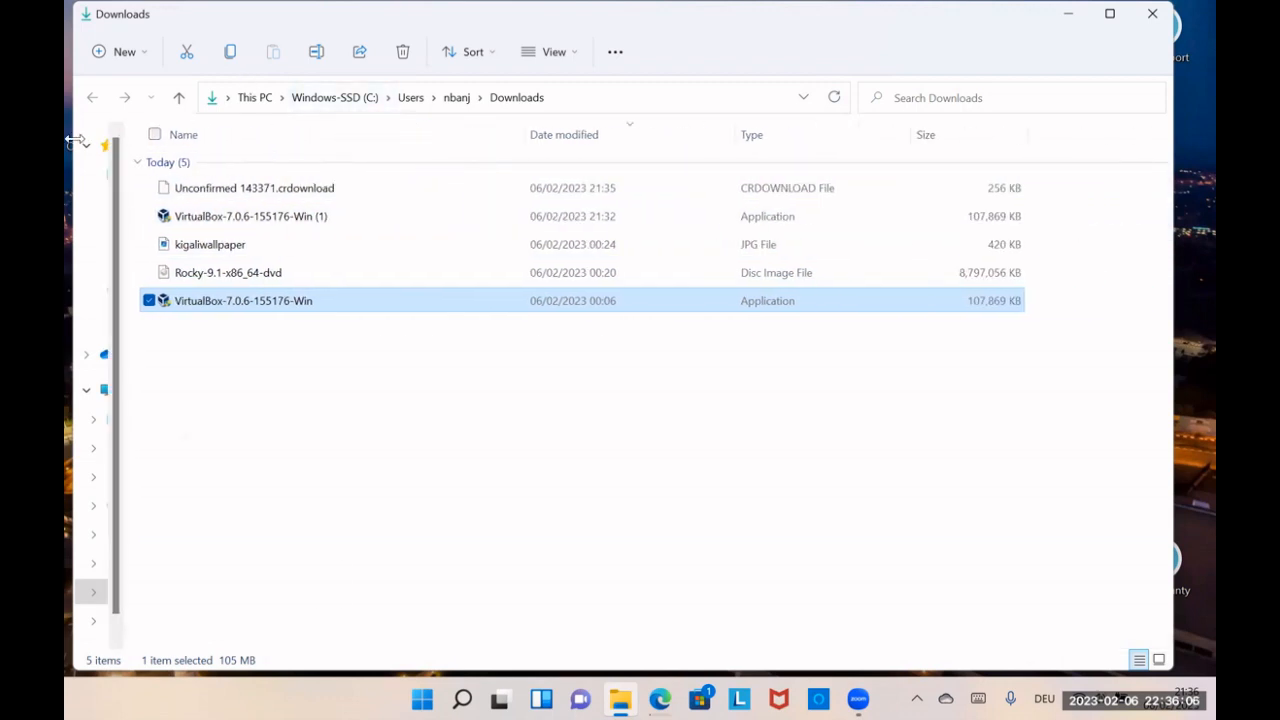
left_click(483, 466)
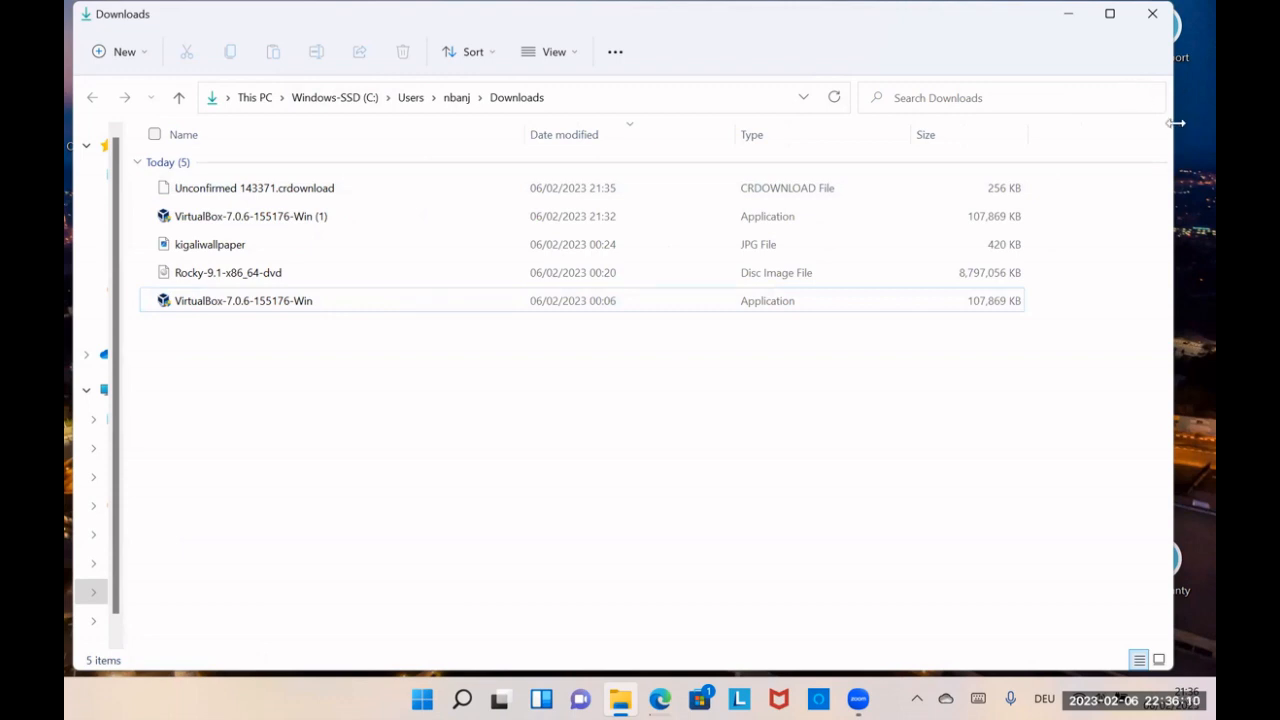
left_click_drag(843, 176, 834, 177)
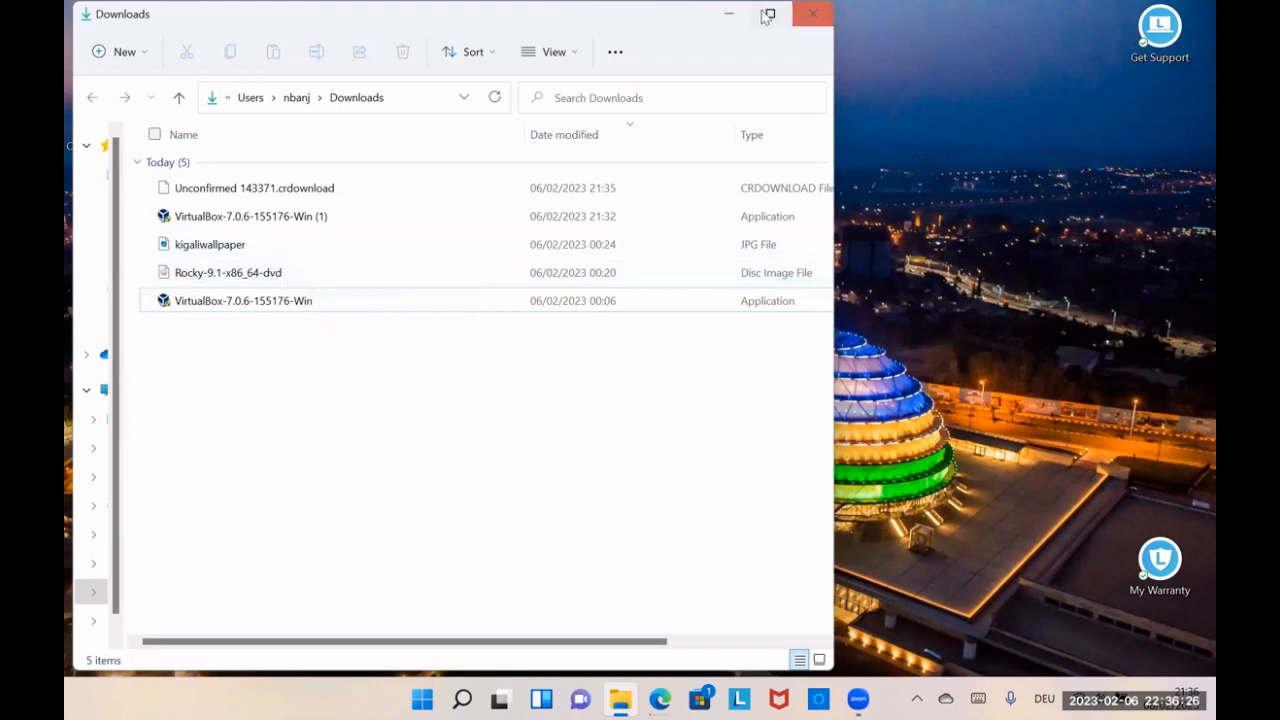
Step: Minimize the Downloads folder and open Oracle VM VirtualBox from the desktop
left_click(727, 21)
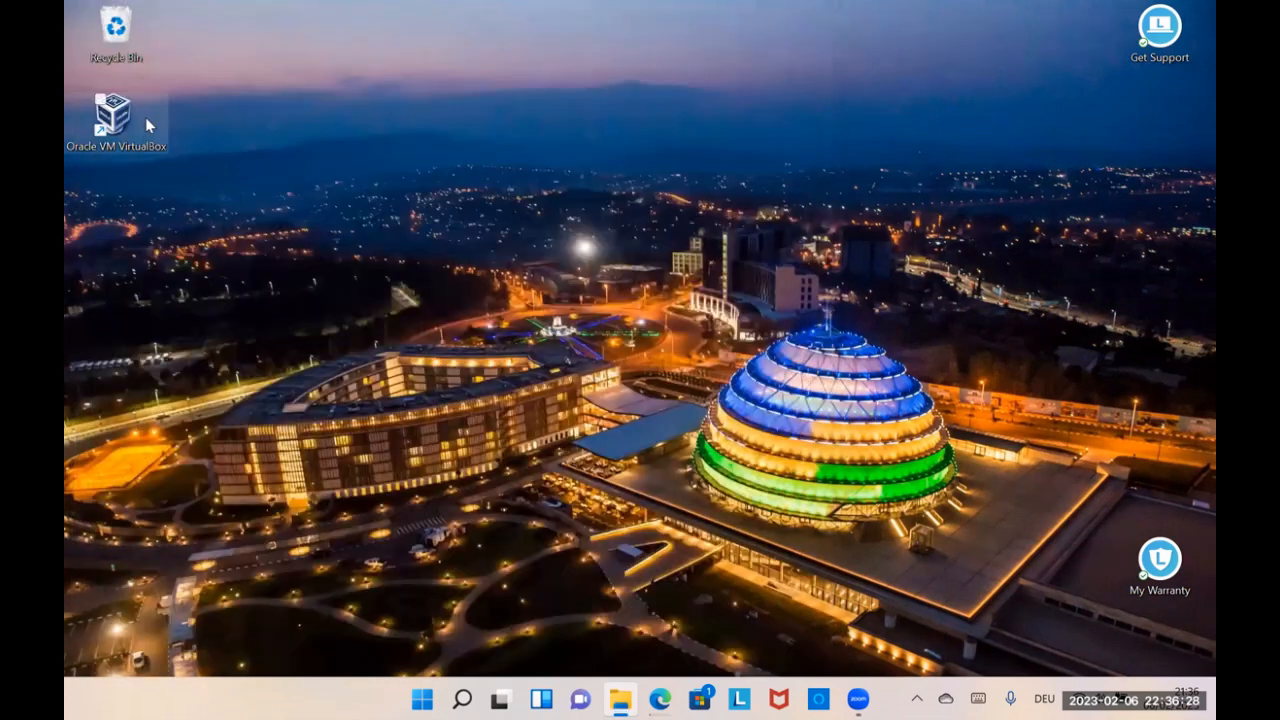
double_click(112, 118)
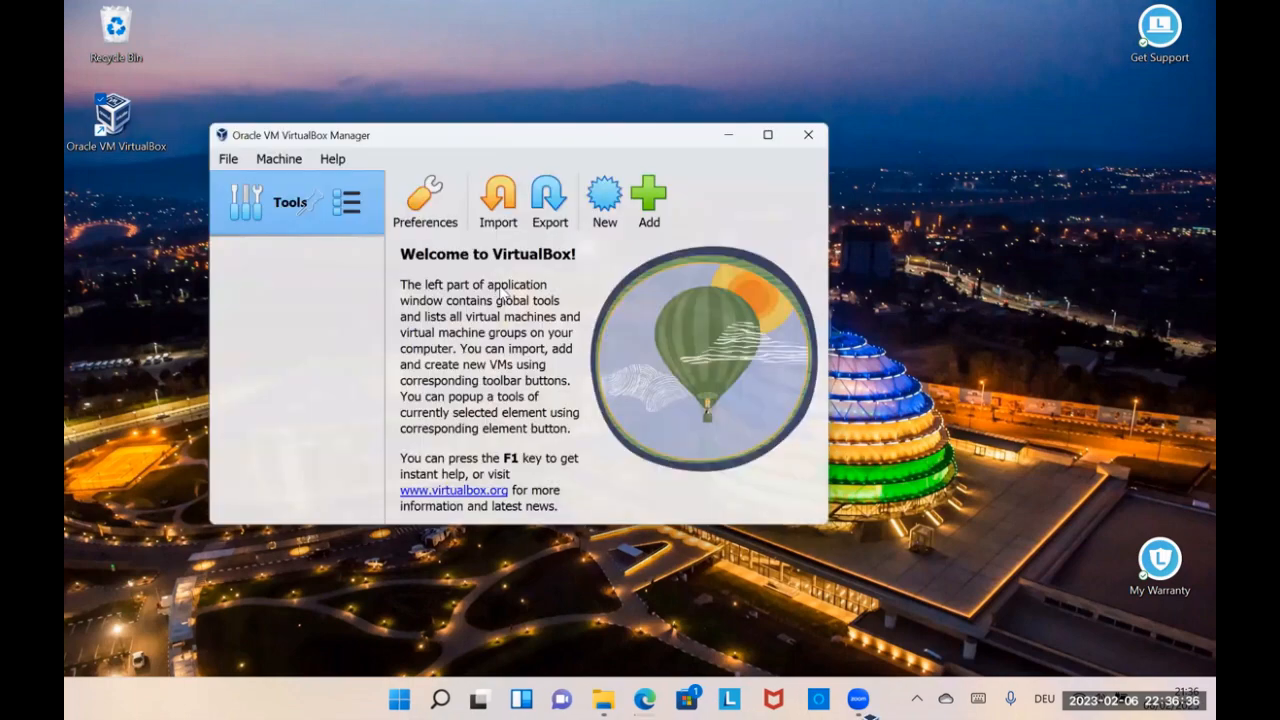
Step: Start creating a new virtual machine and name it RockyLinuxStudy
left_click(278, 151)
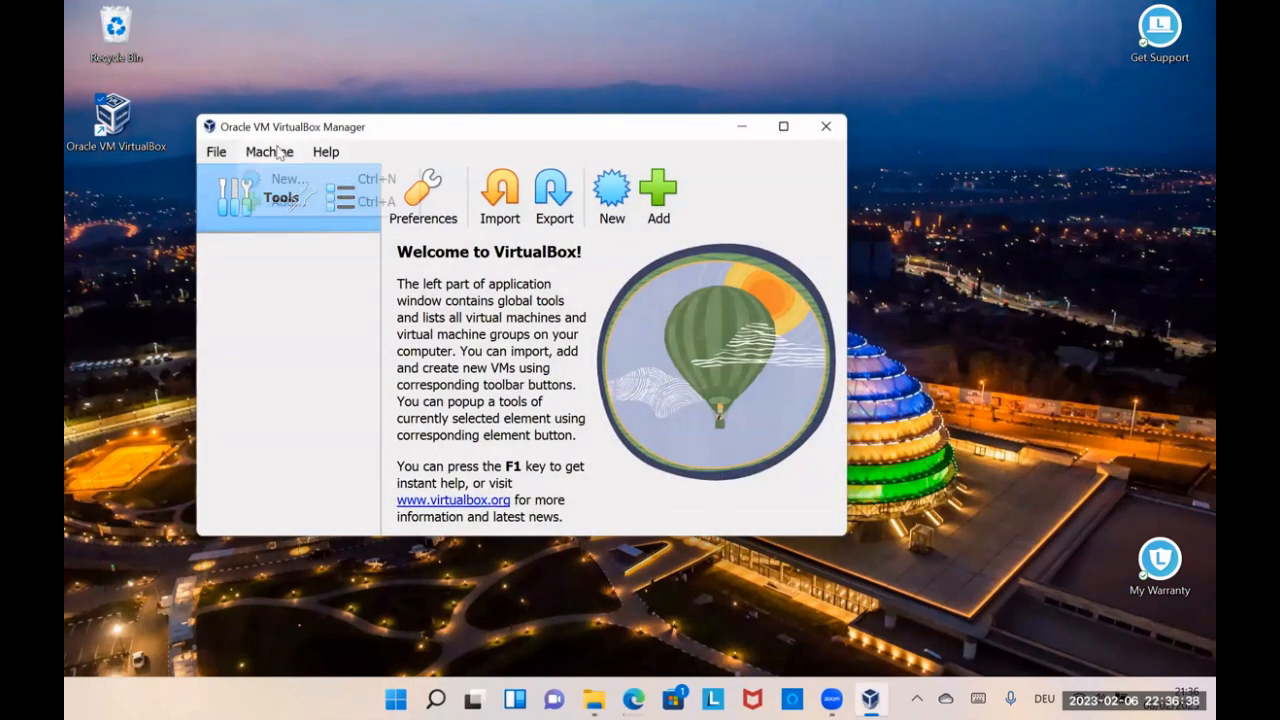
left_click(286, 181)
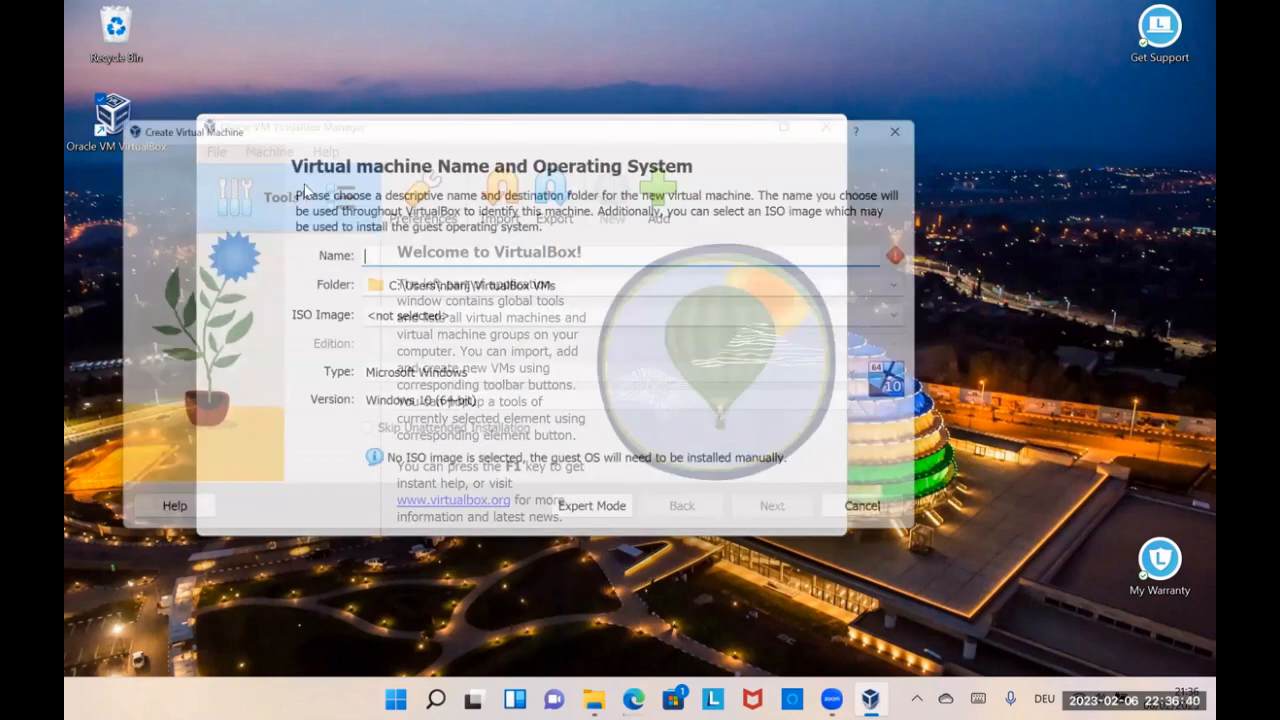
type("R")
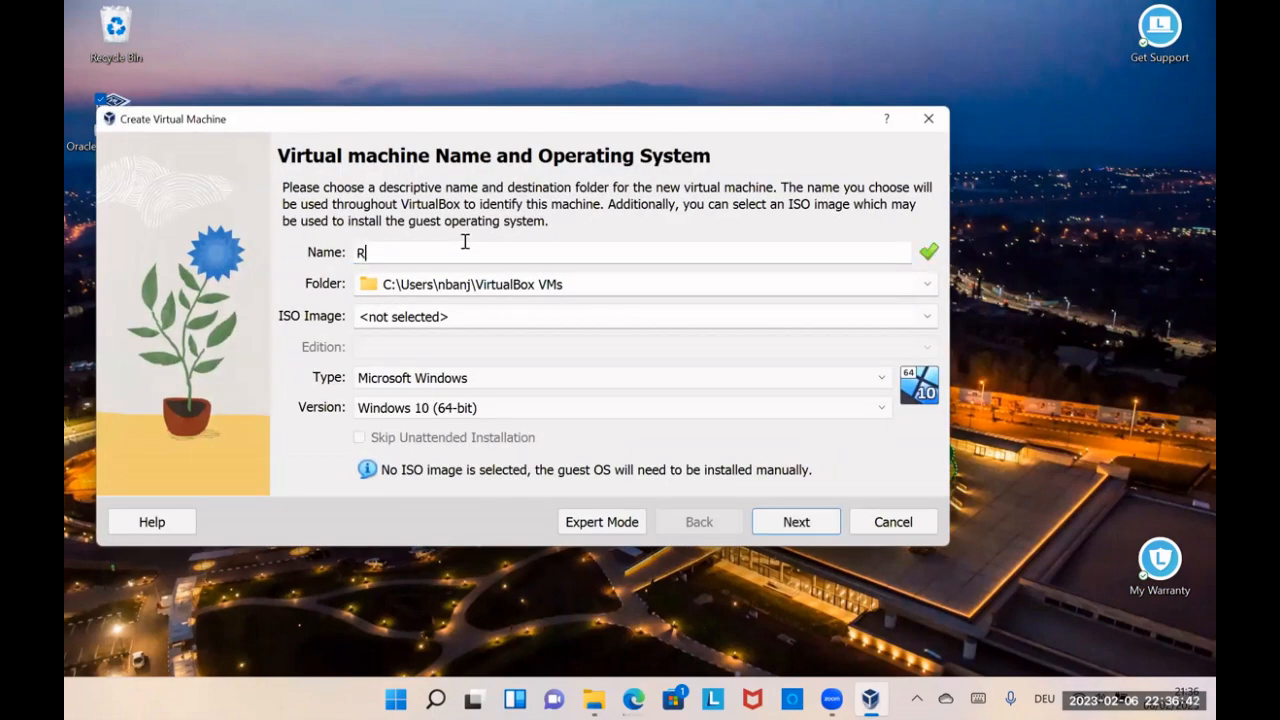
type("ockyLinuxStudy")
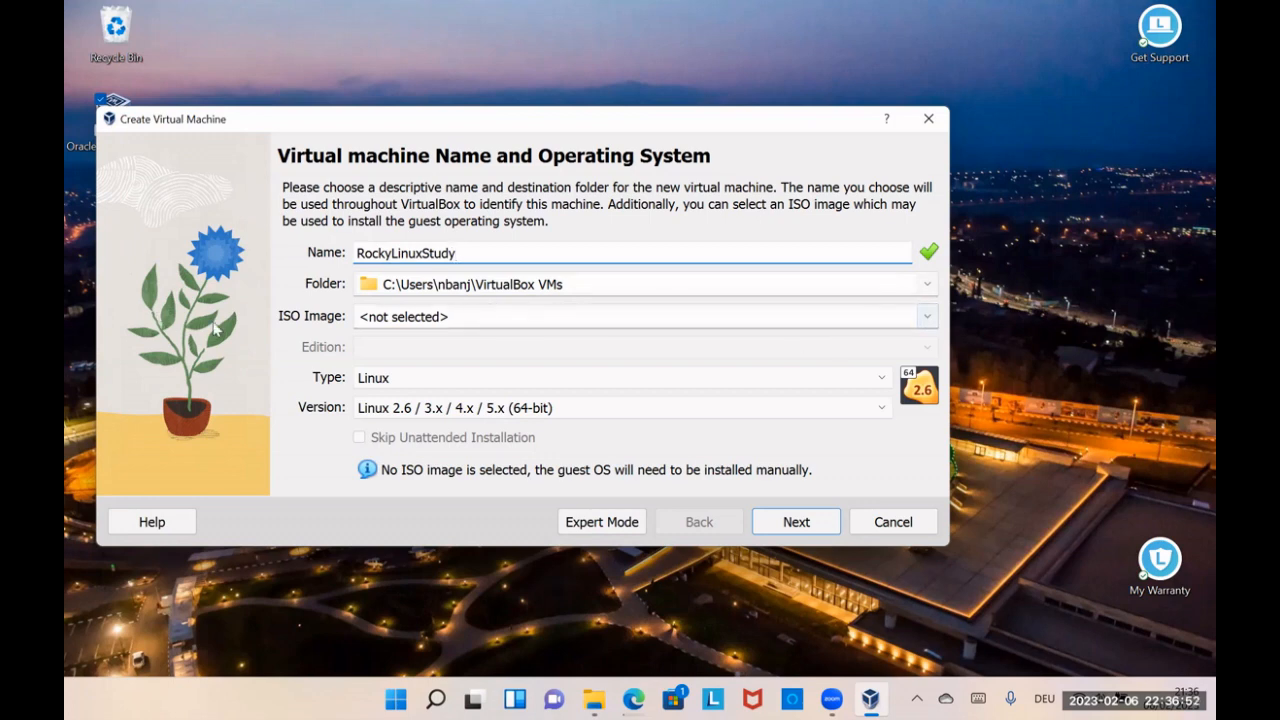
Step: Choose Rocky-9.1-x86_64-dvd from the Downloads folder as the new machine's ISO image
left_click(927, 316)
left_click(412, 362)
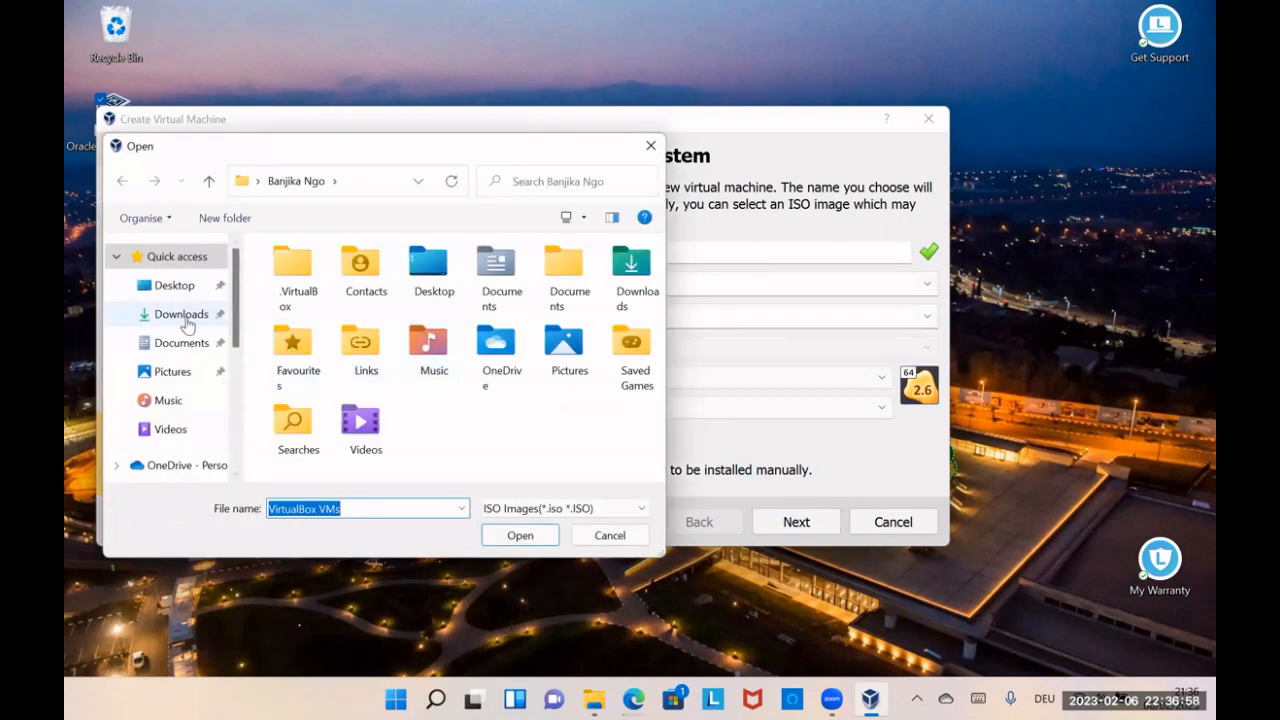
left_click(176, 342)
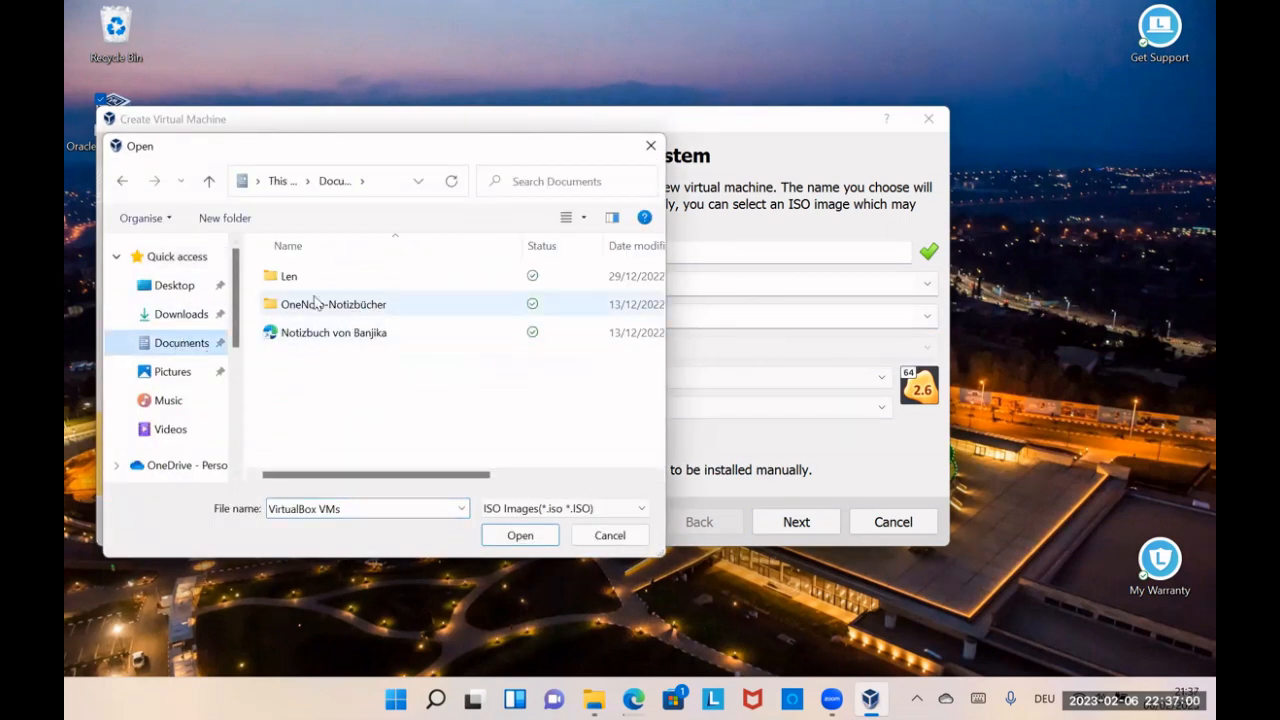
left_click(195, 315)
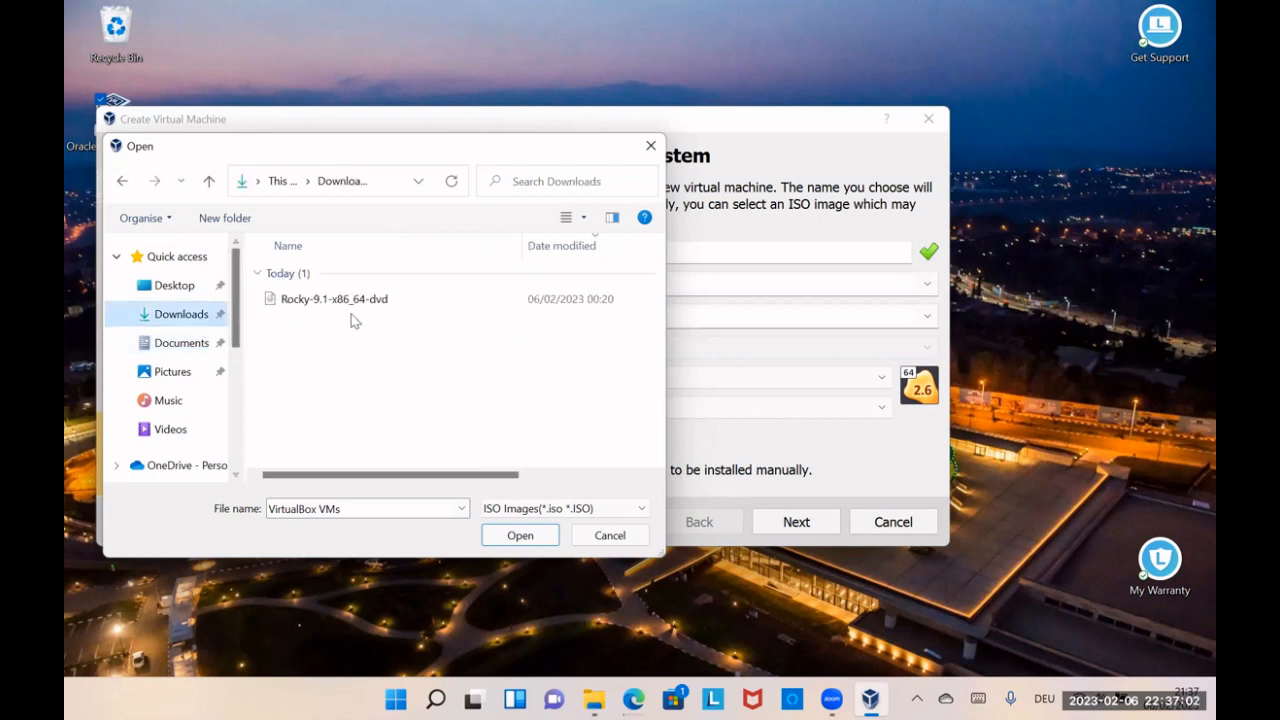
left_click(318, 305)
left_click(516, 536)
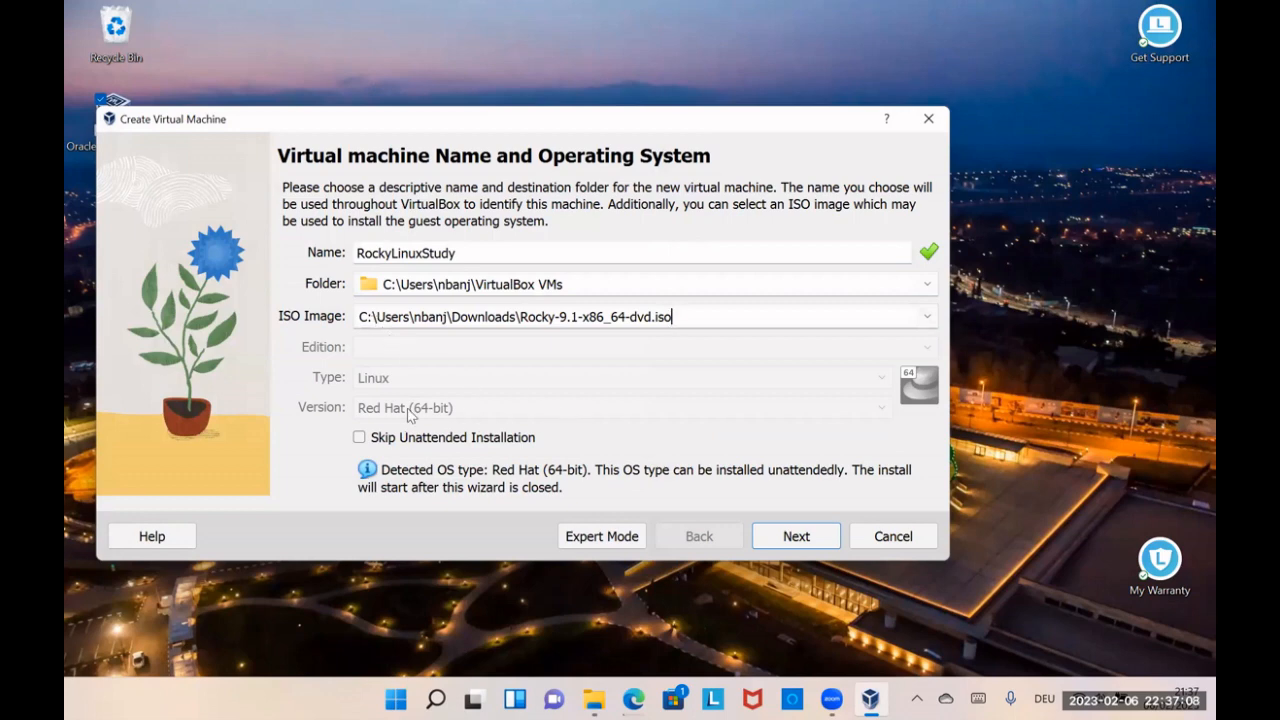
Step: Enable skipping the unattended installation and continue to the hardware settings
left_click(358, 438)
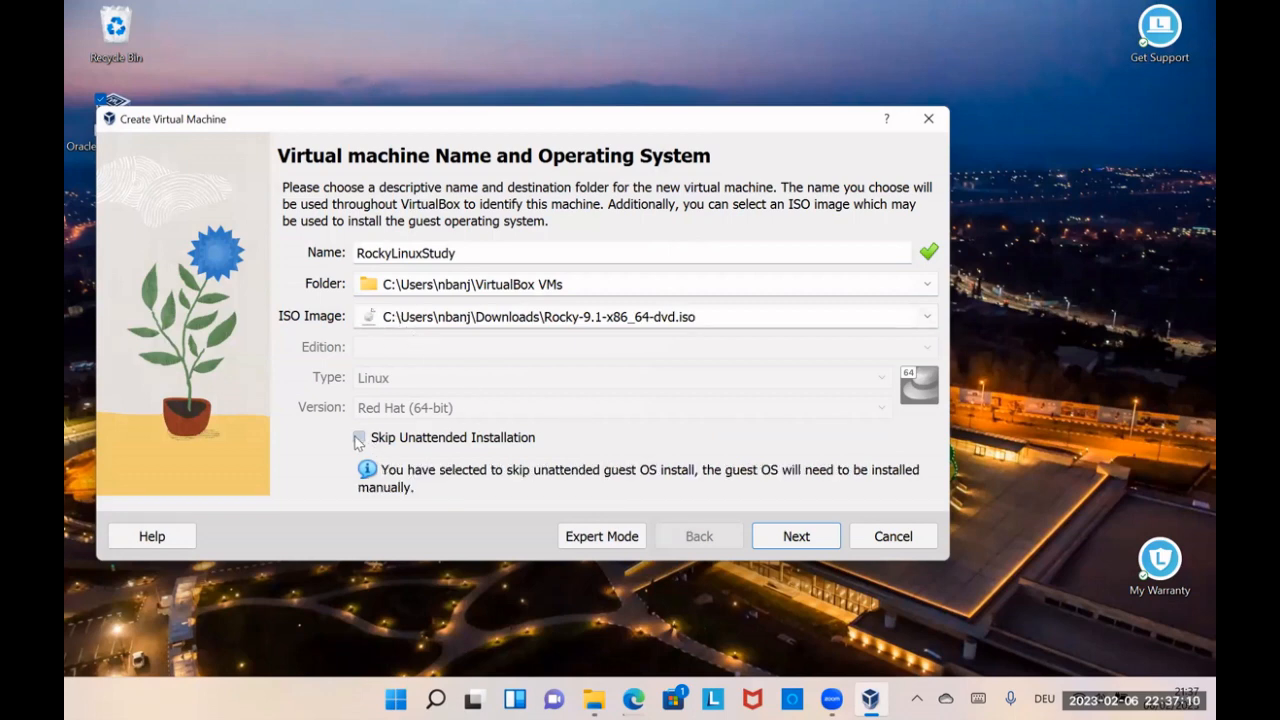
left_click(358, 438)
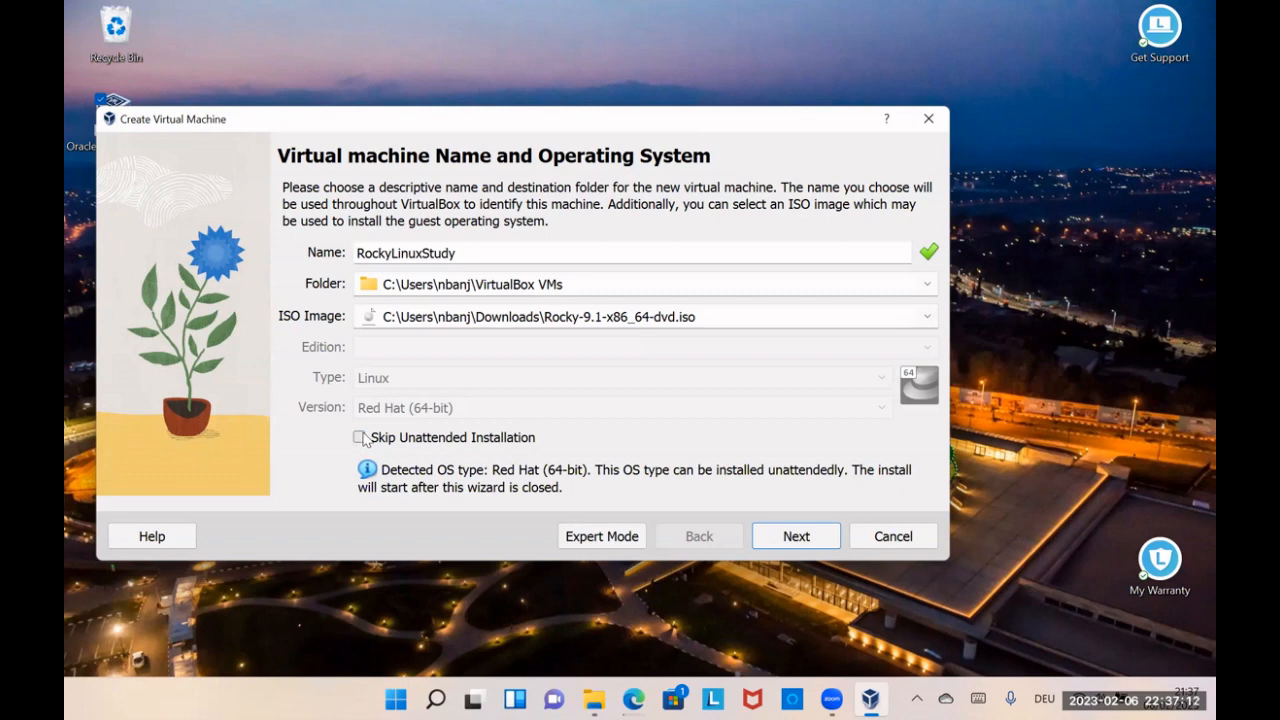
left_click(359, 438)
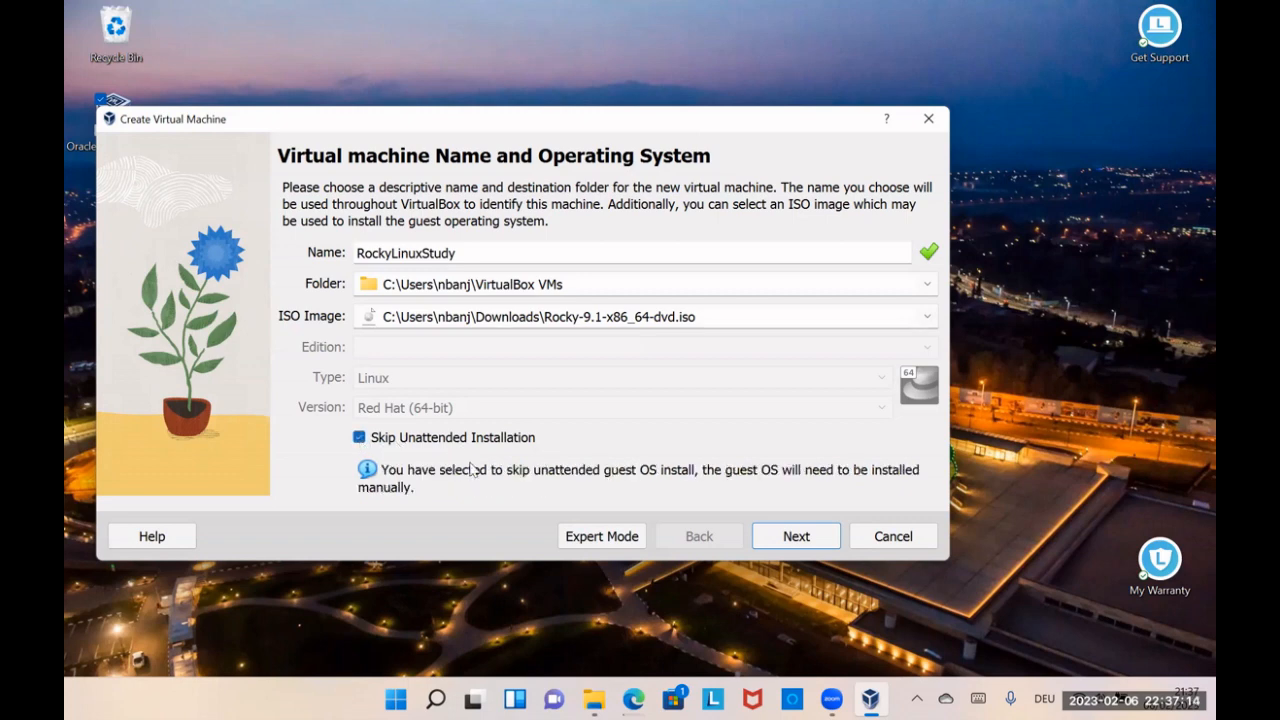
left_click(796, 536)
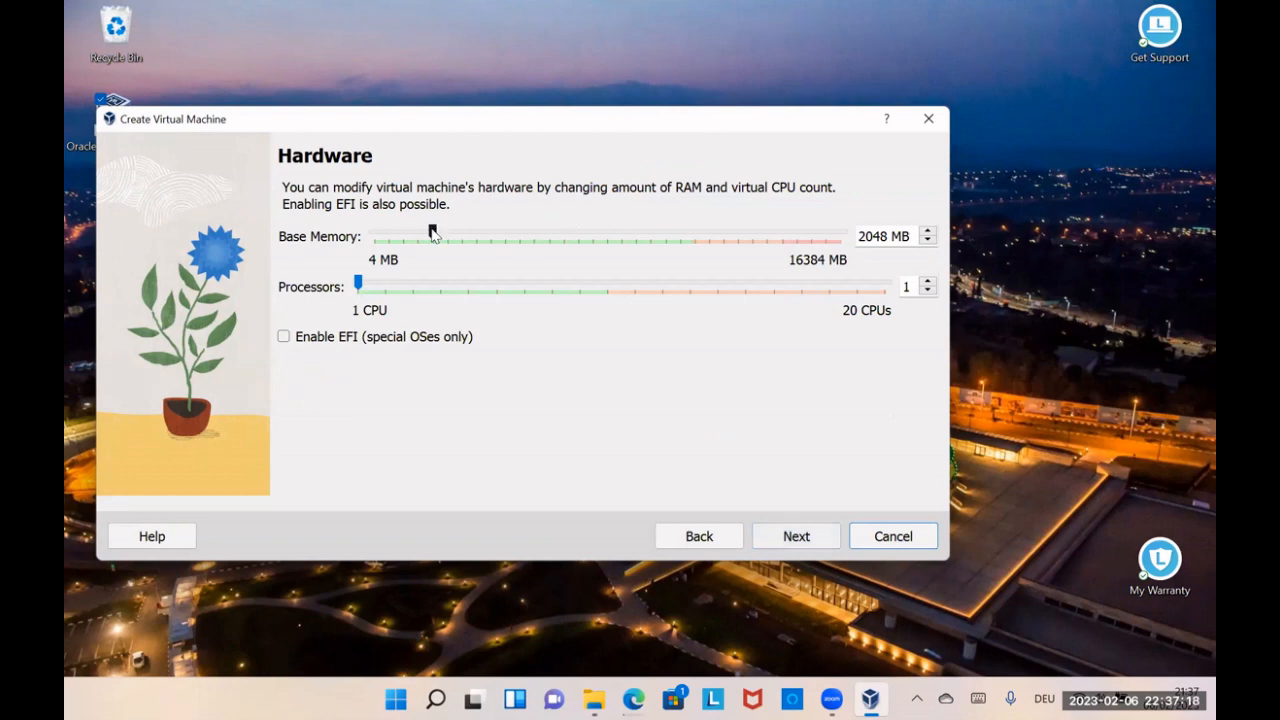
Step: Set the base memory to 6336 MB and the processors to 4, and continue to the virtual hard disk settings
left_click_drag(434, 231, 557, 240)
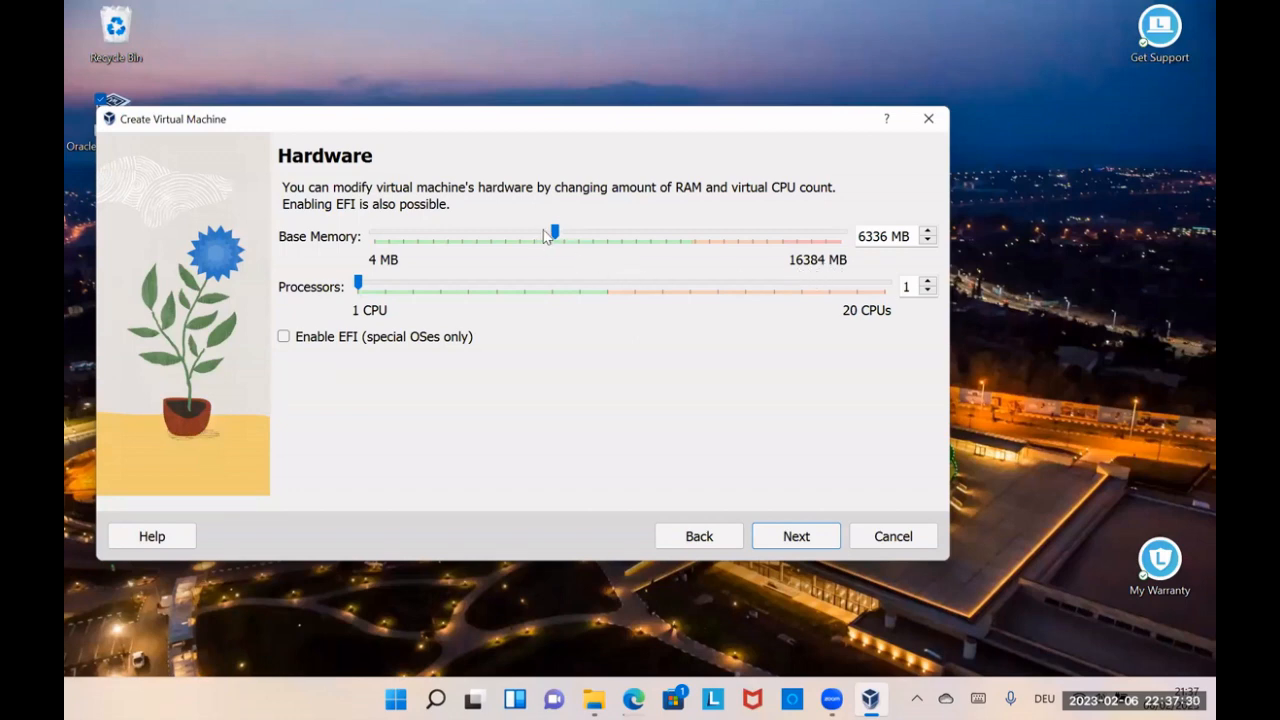
left_click(928, 283)
left_click(928, 283)
left_click(928, 283)
left_click(797, 538)
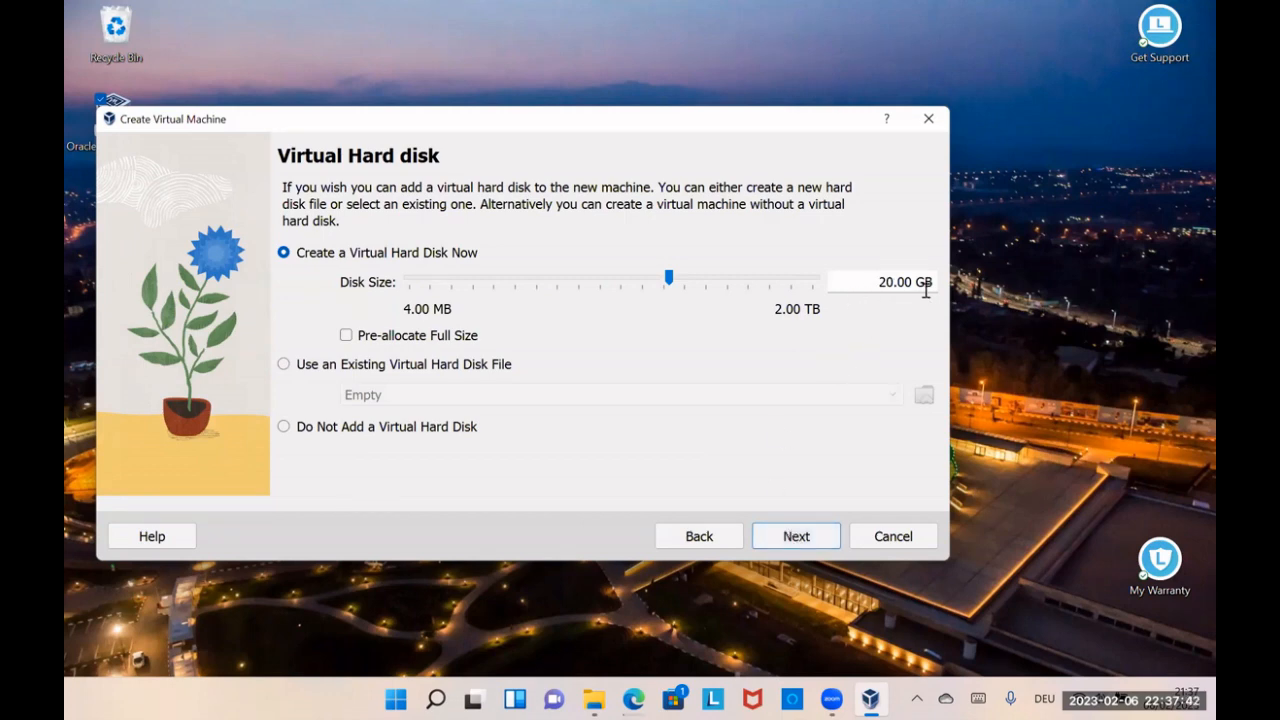
Step: Accept a new 20 GB virtual hard disk without pre-allocation, review the summary, dismiss the McAfee notification and finish creating the machine
left_click(792, 532)
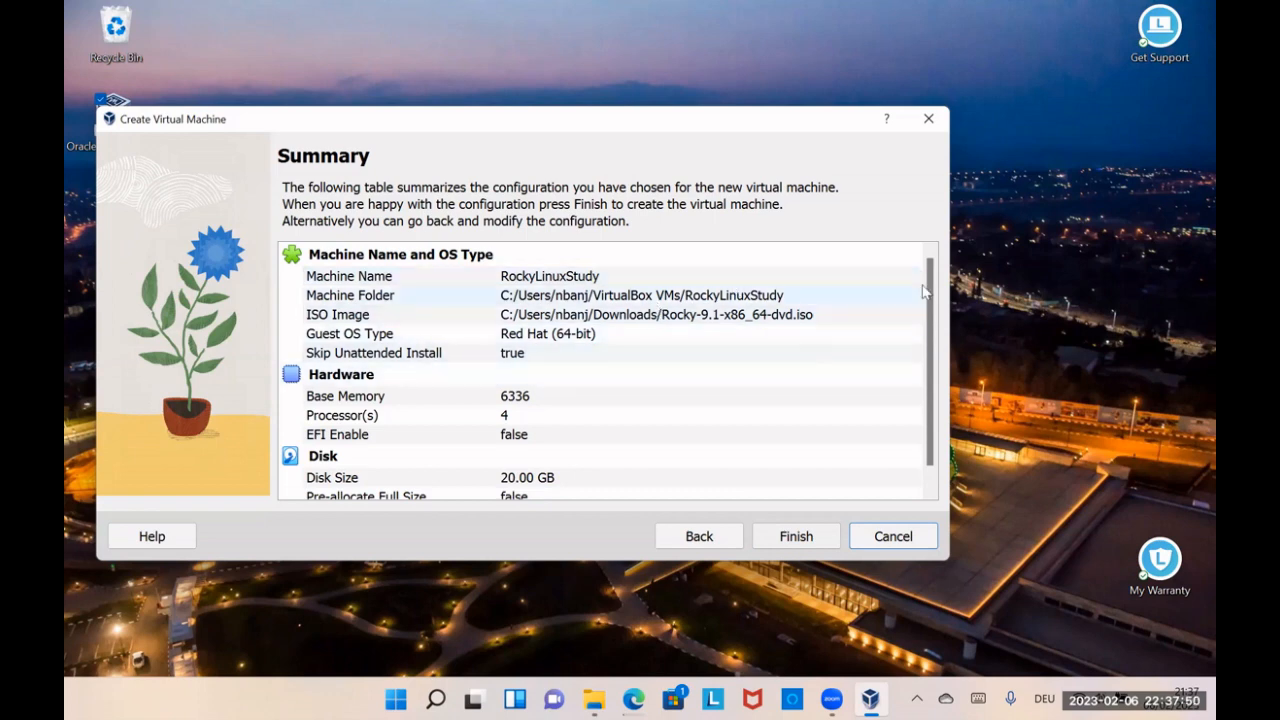
scroll(925, 323, "down", 1)
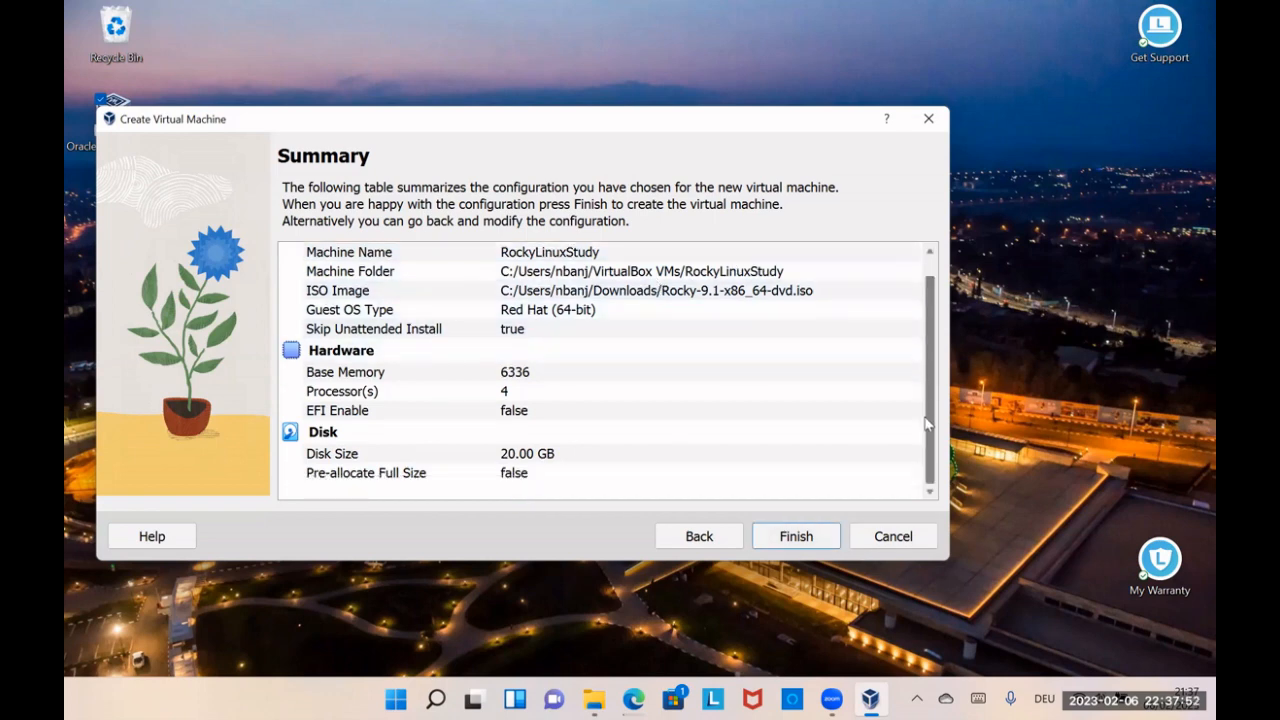
scroll(937, 290, "up", 1)
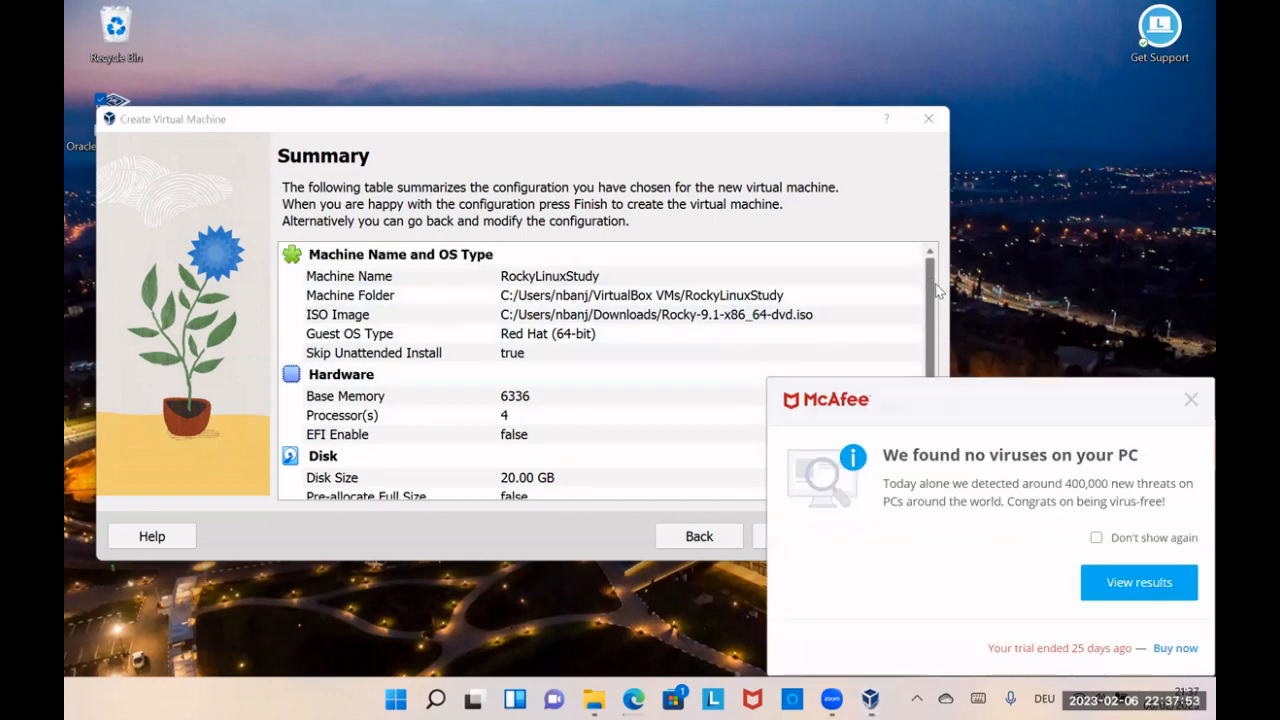
left_click(1190, 400)
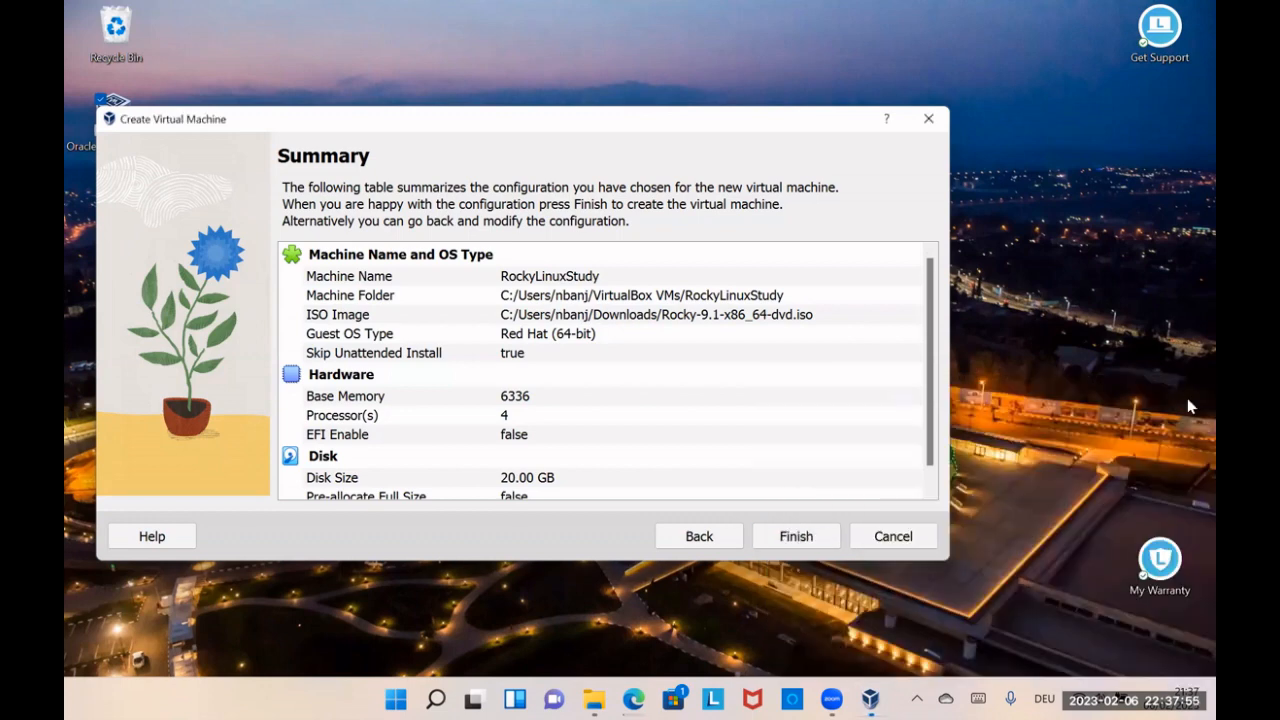
left_click(798, 534)
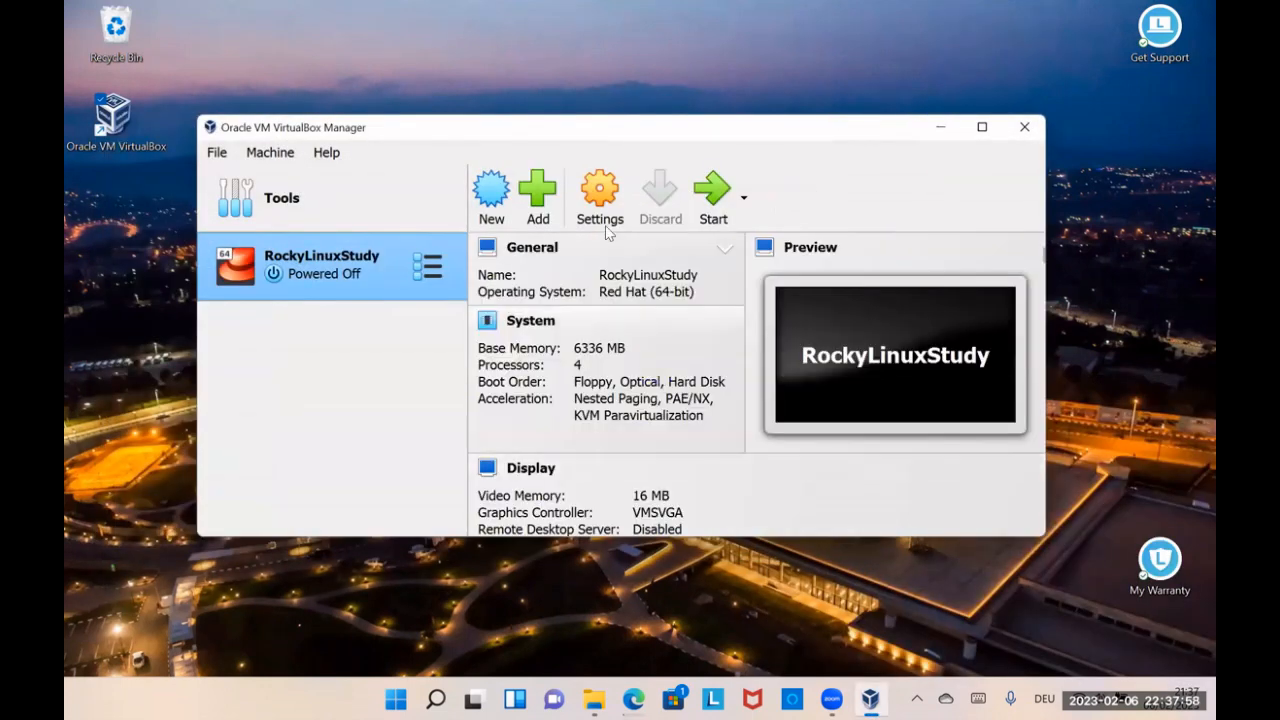
Step: In the machine's system settings, disable floppy booting and order the boot devices as Optical, Hard Disk, Floppy, Network
left_click(611, 202)
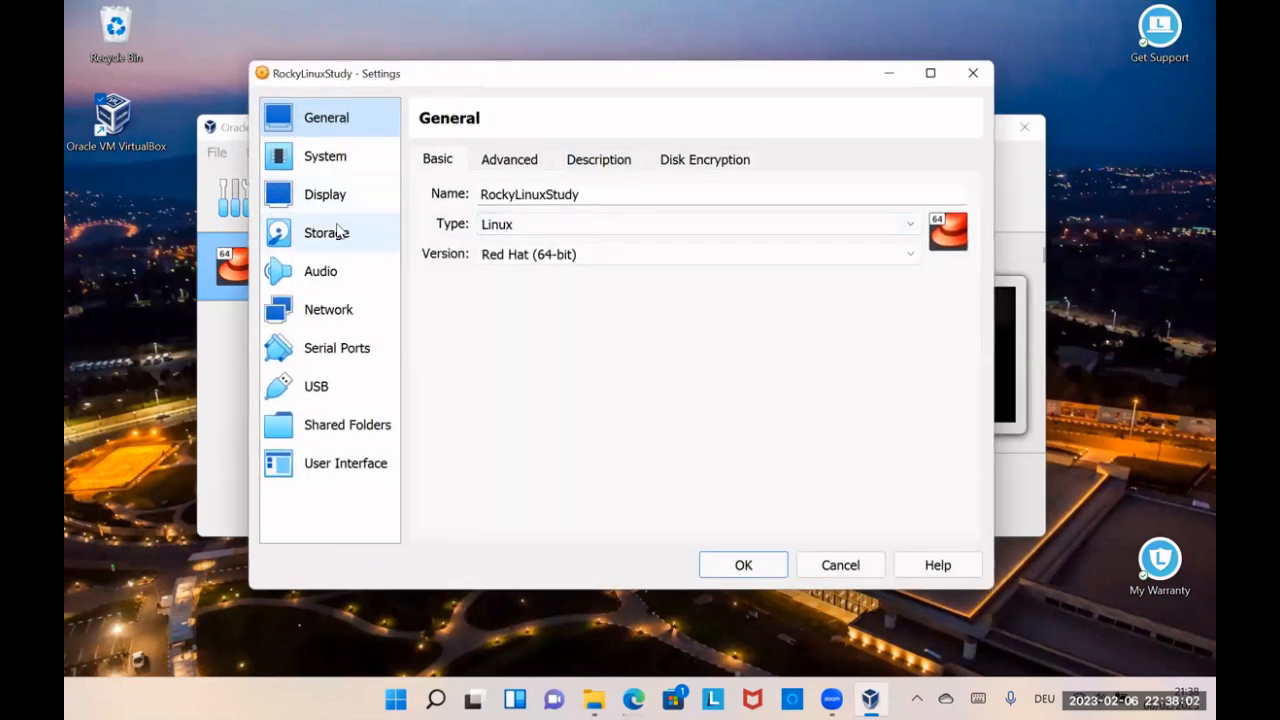
left_click(337, 162)
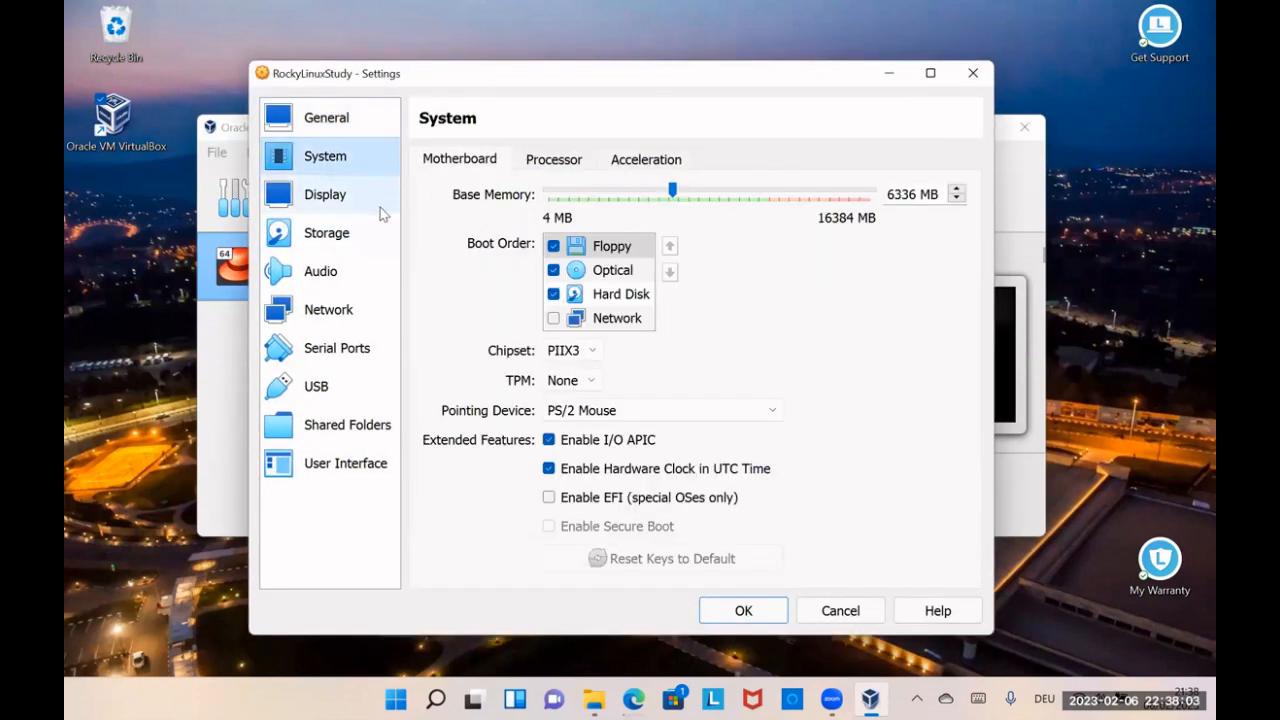
left_click(553, 246)
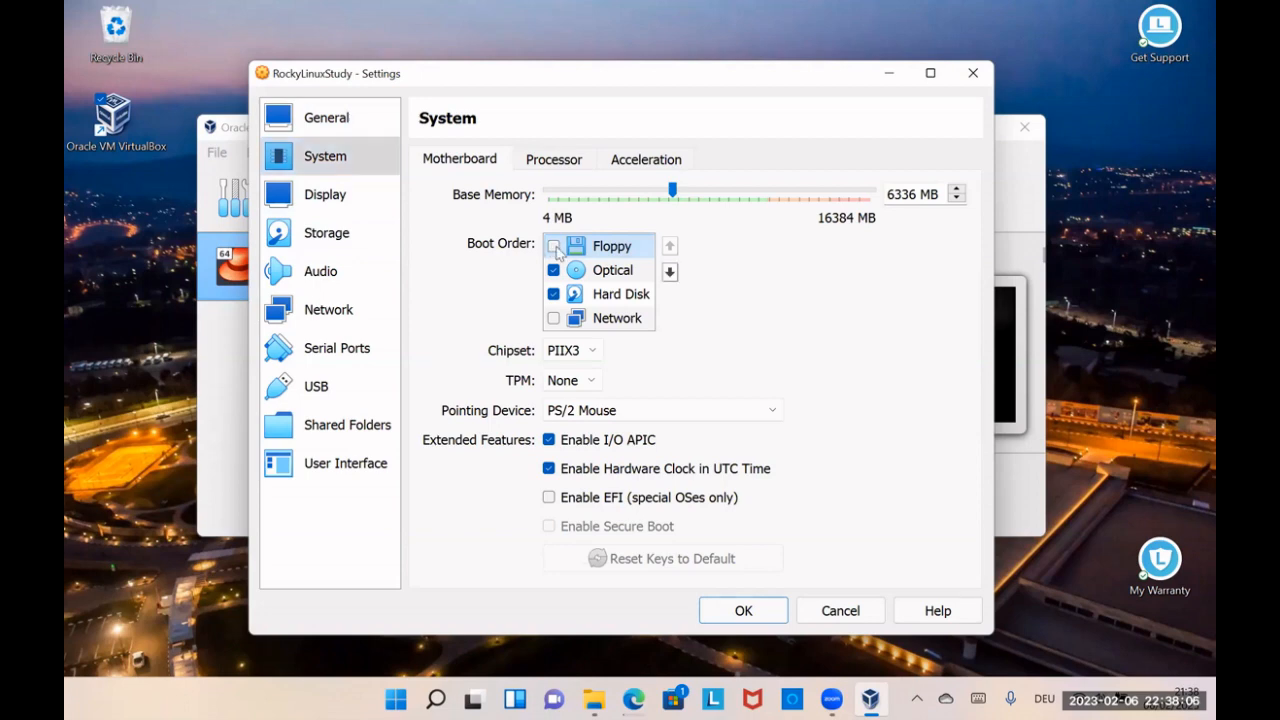
left_click(610, 272)
left_click(670, 247)
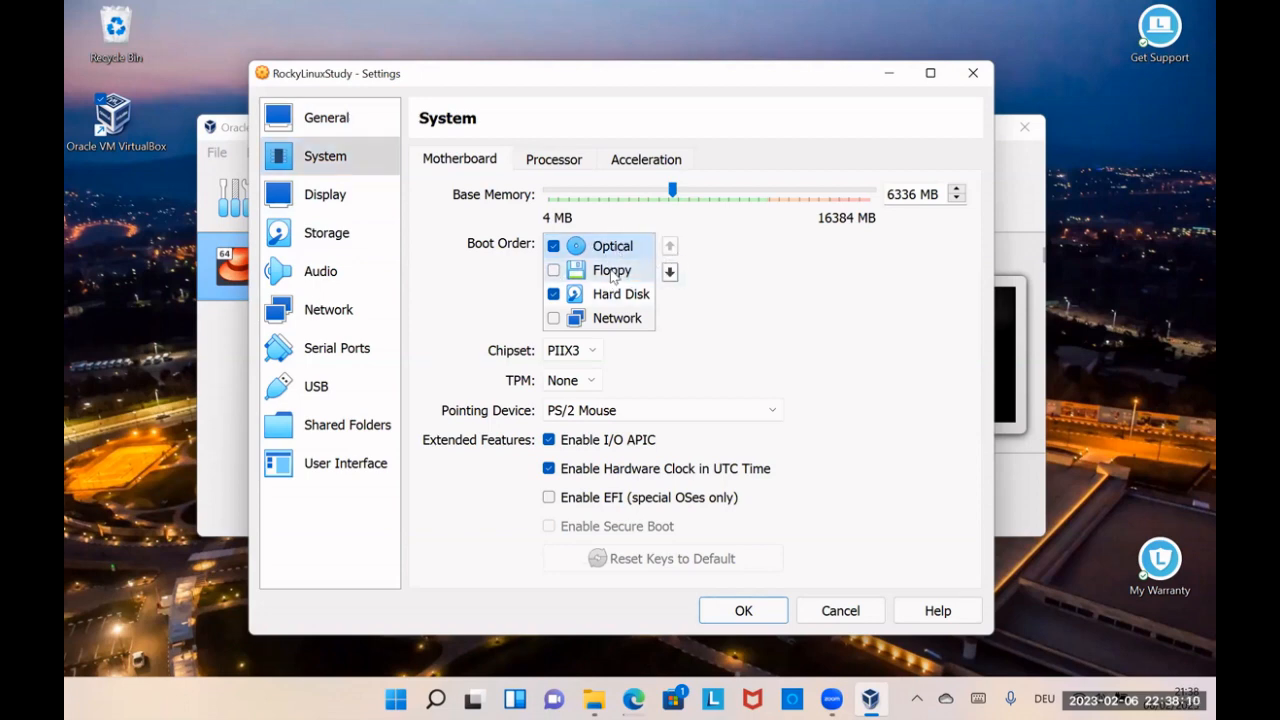
left_click(622, 295)
left_click(670, 247)
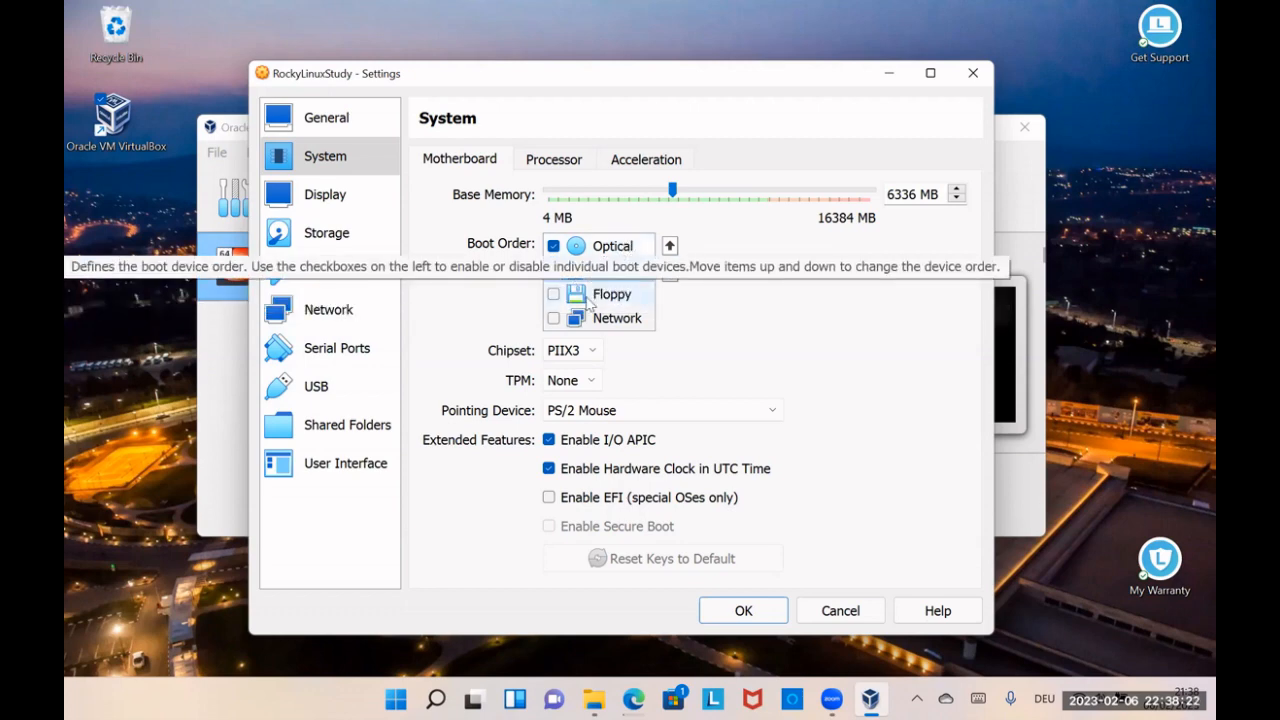
Step: Attach network Adapter 1 to the Host-only Adapter, using VirtualBox Host-Only Ethernet Adapter
left_click(335, 311)
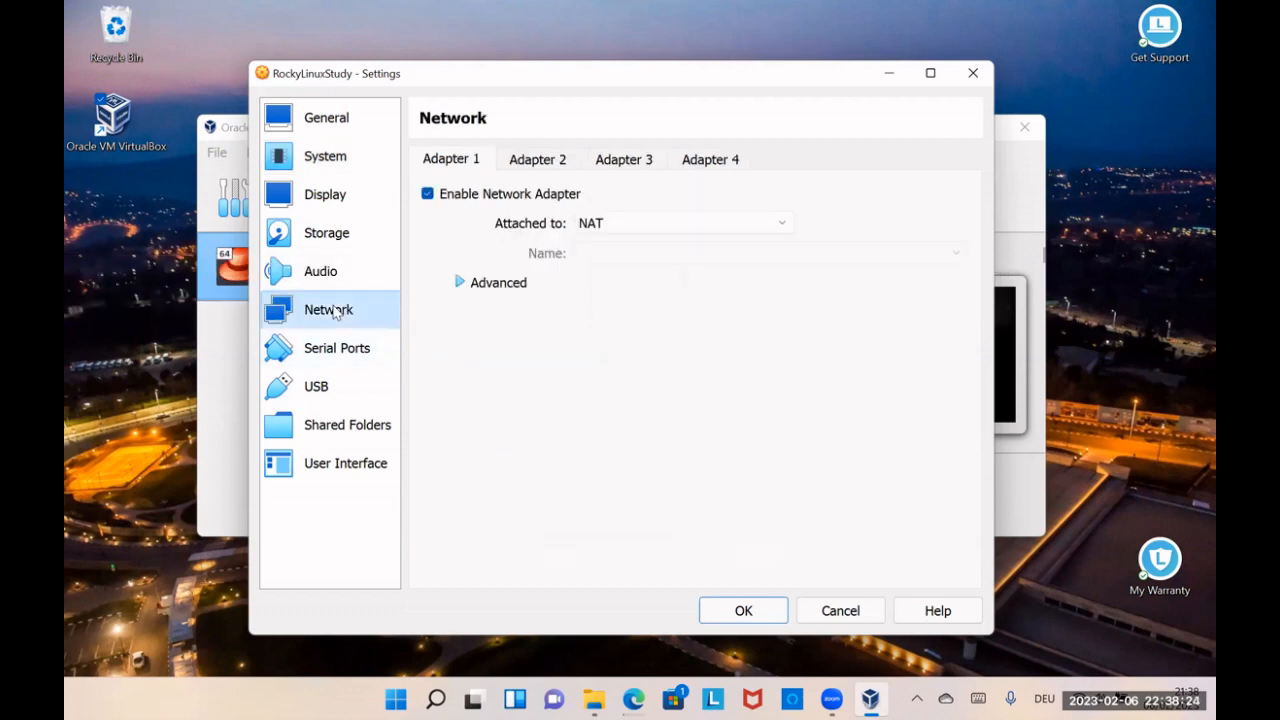
left_click(783, 223)
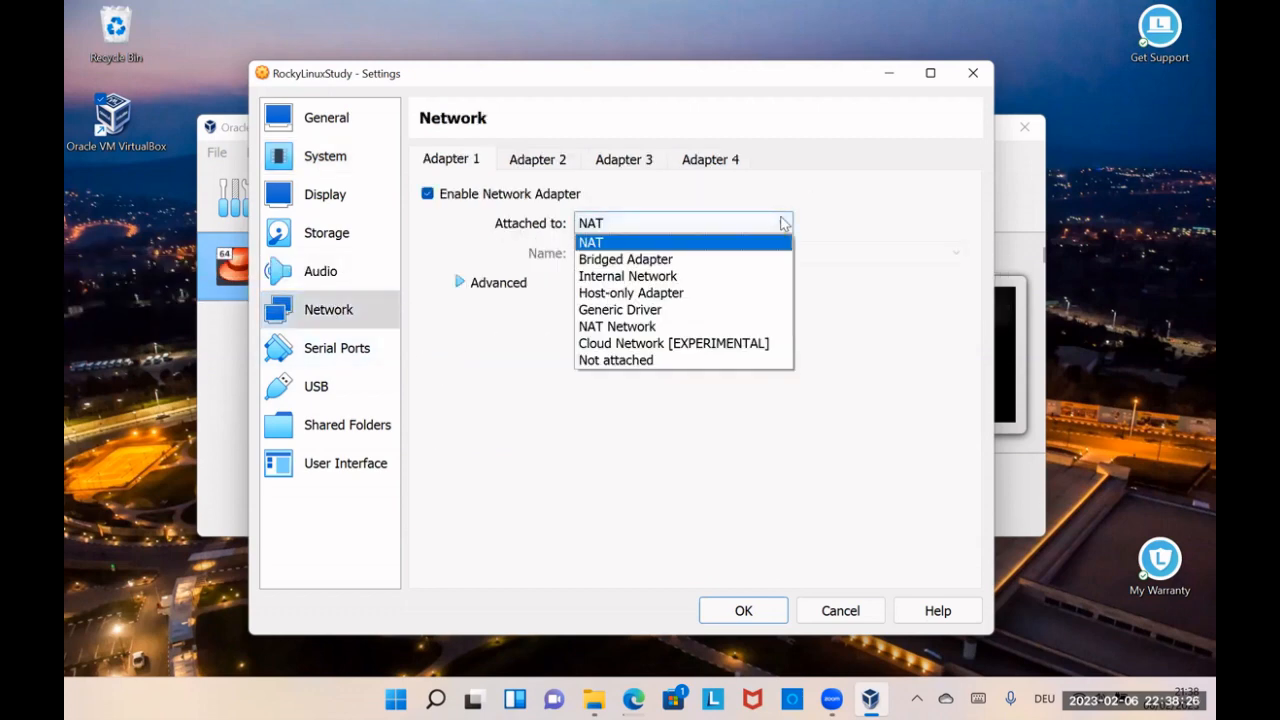
left_click(737, 292)
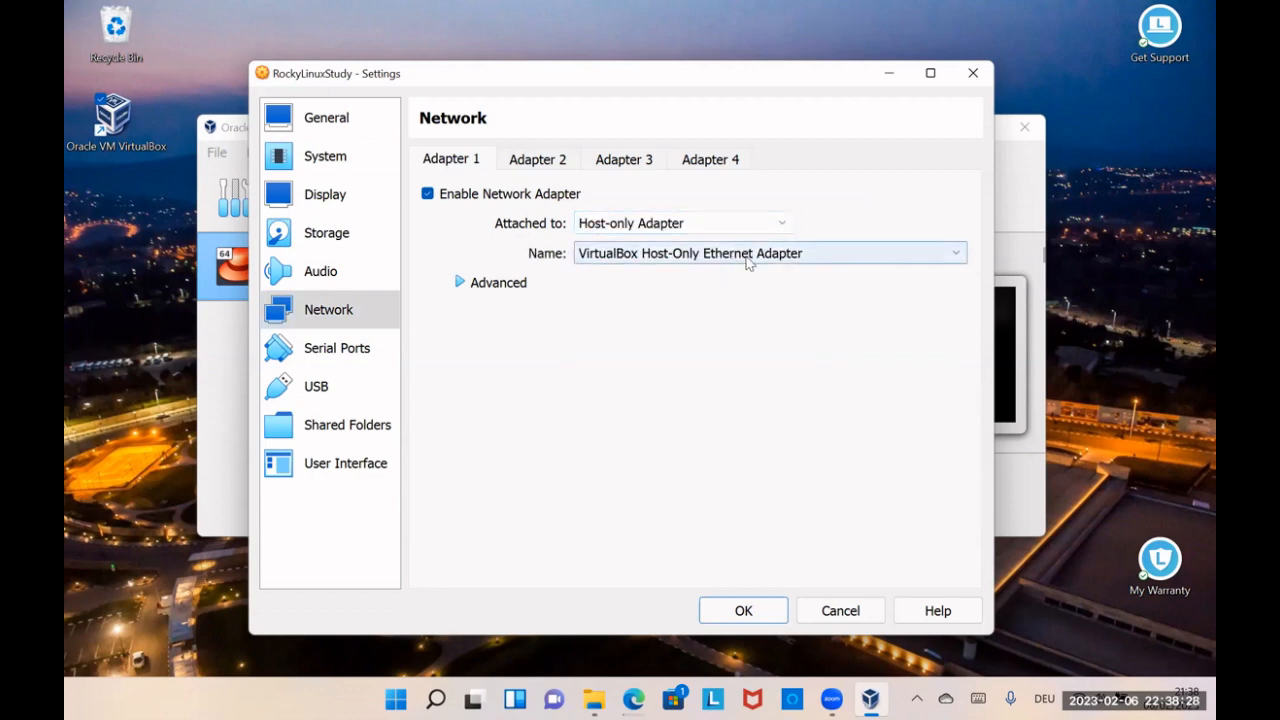
left_click(784, 258)
left_click(780, 271)
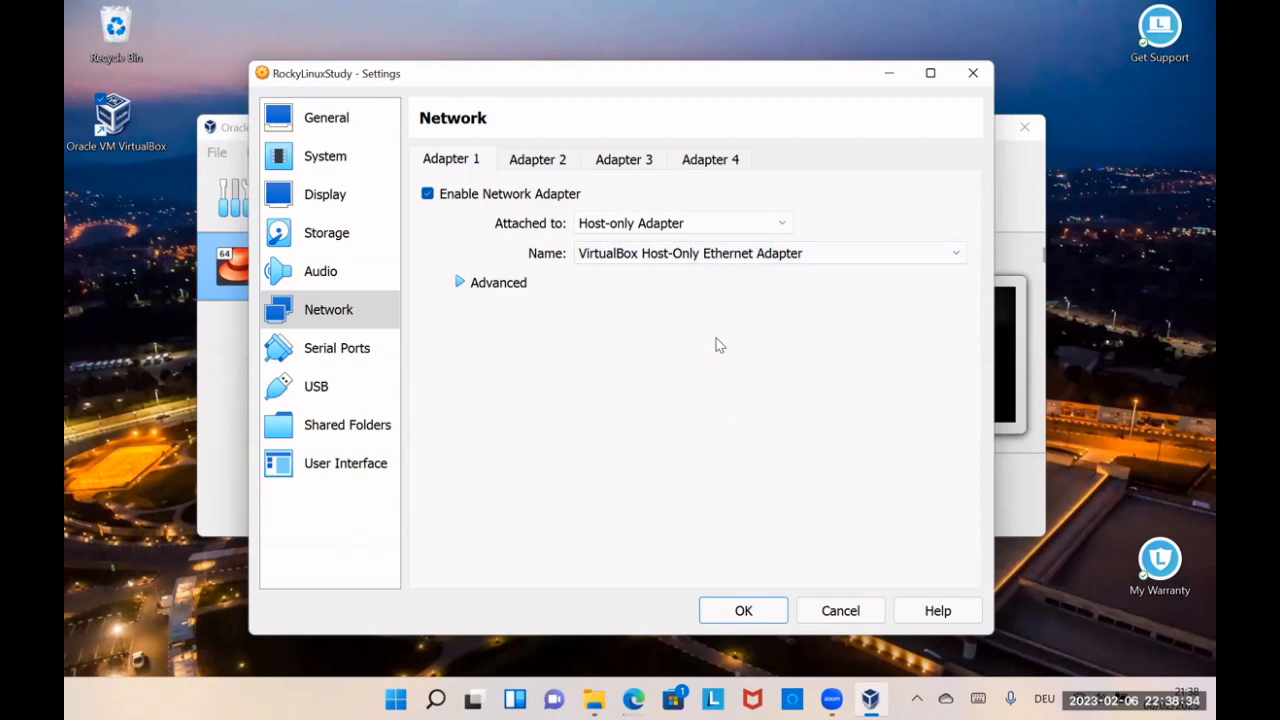
left_click(747, 225)
left_click(646, 230)
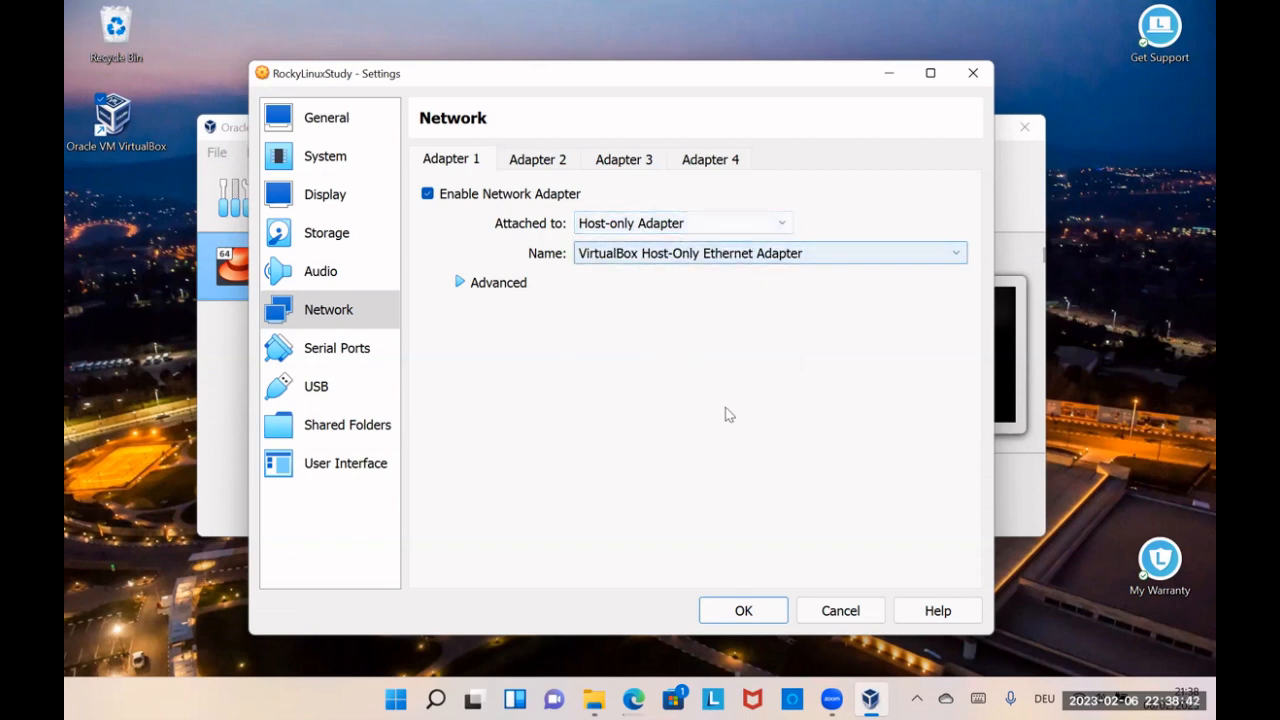
left_click(777, 222)
left_click(766, 222)
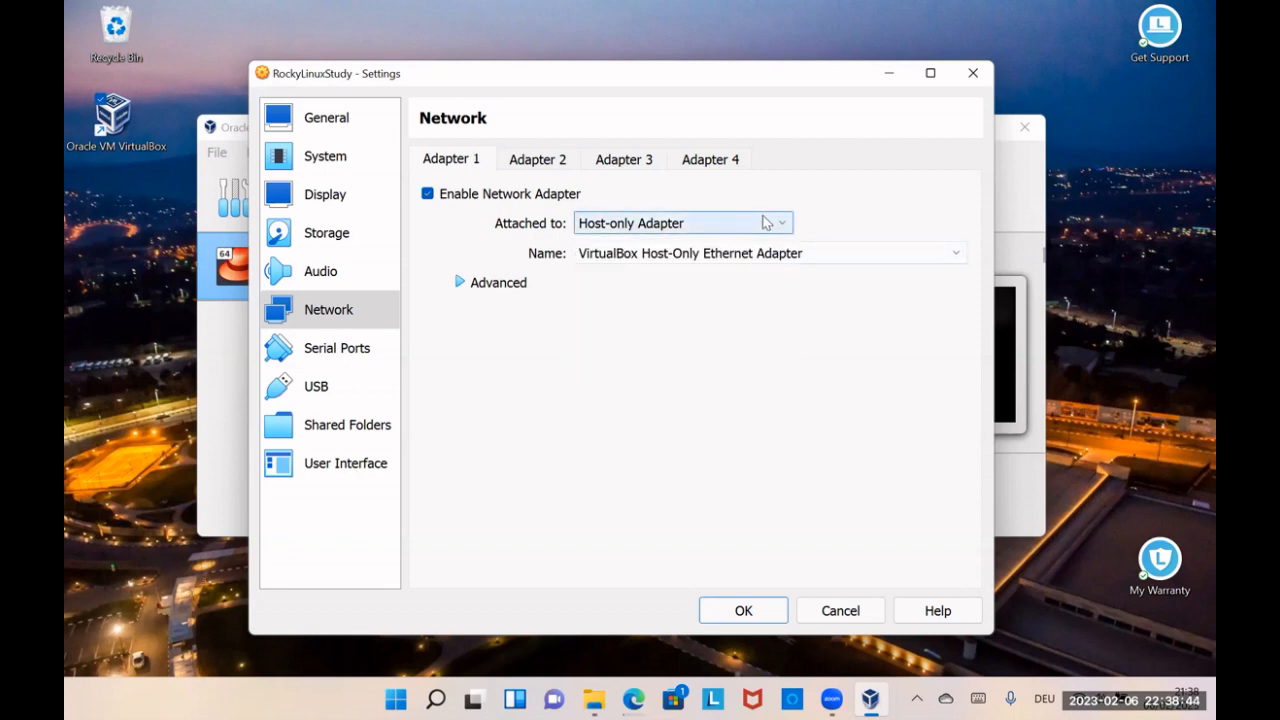
Step: Disable the machine's USB controller and save the settings
left_click(328, 393)
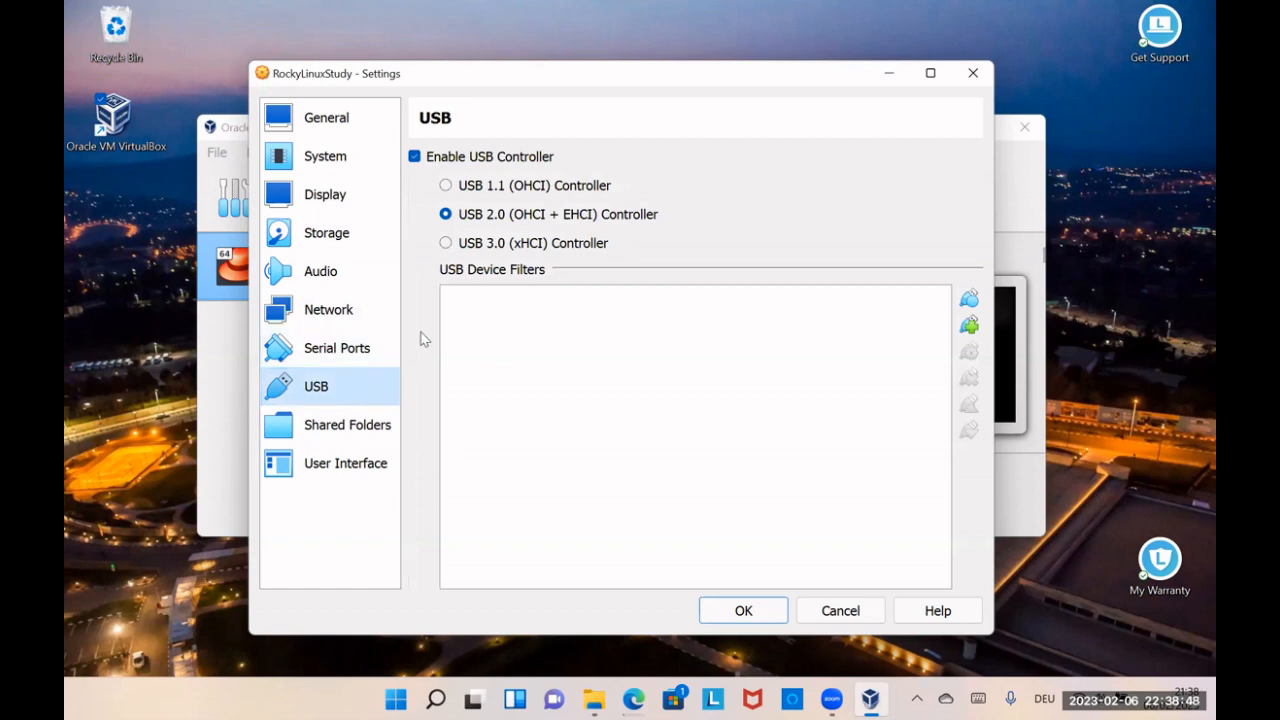
left_click(414, 157)
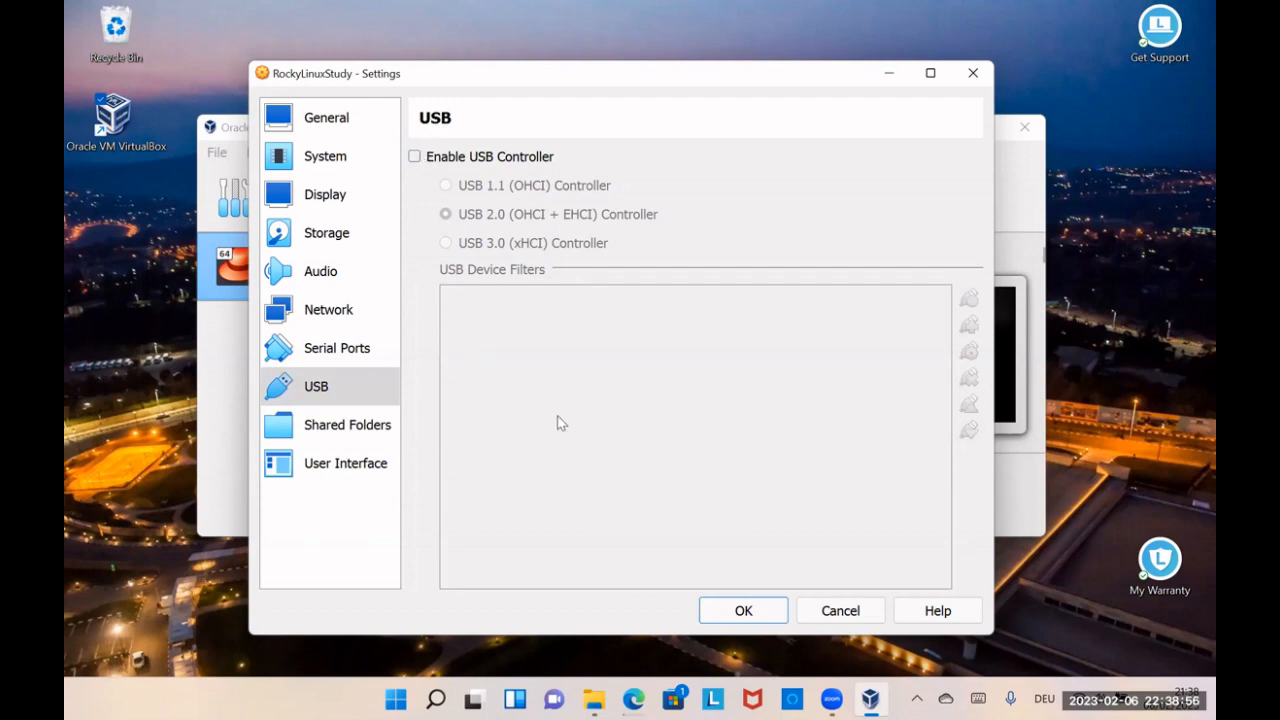
left_click(743, 610)
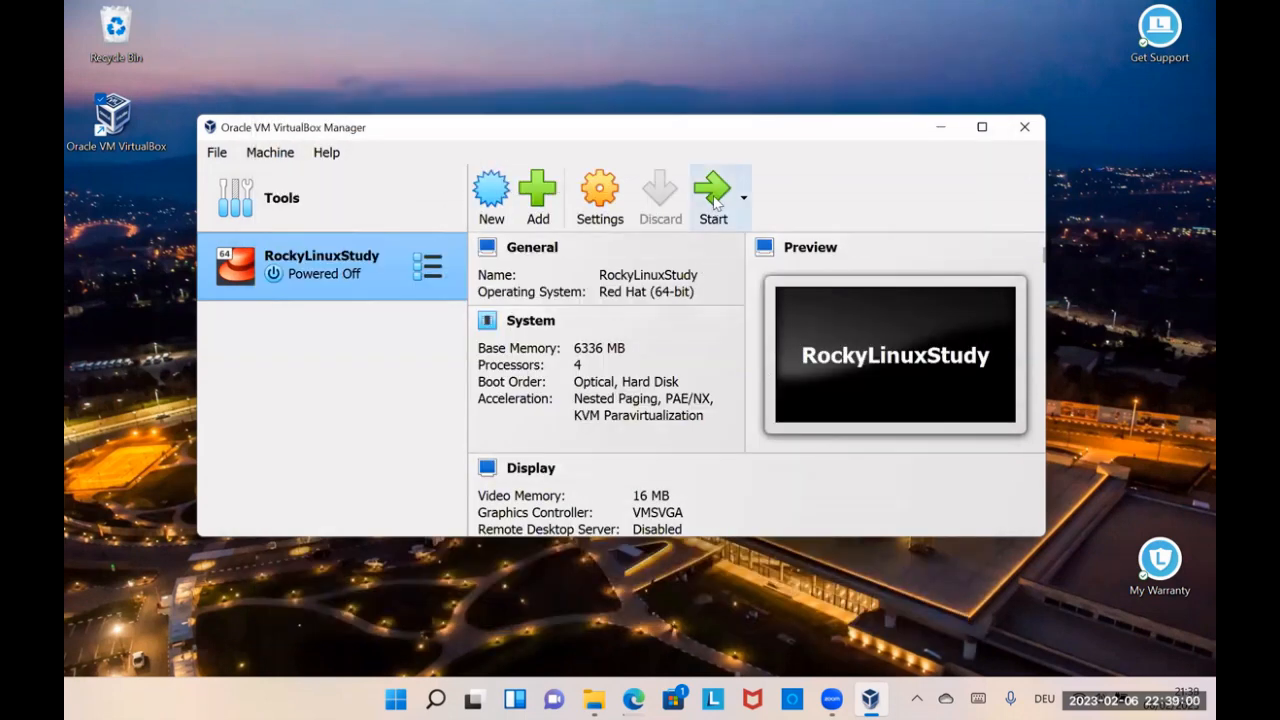
Step: Start the RockyLinuxStudy virtual machine and enlarge the VirtualBox Manager window
left_click(713, 195)
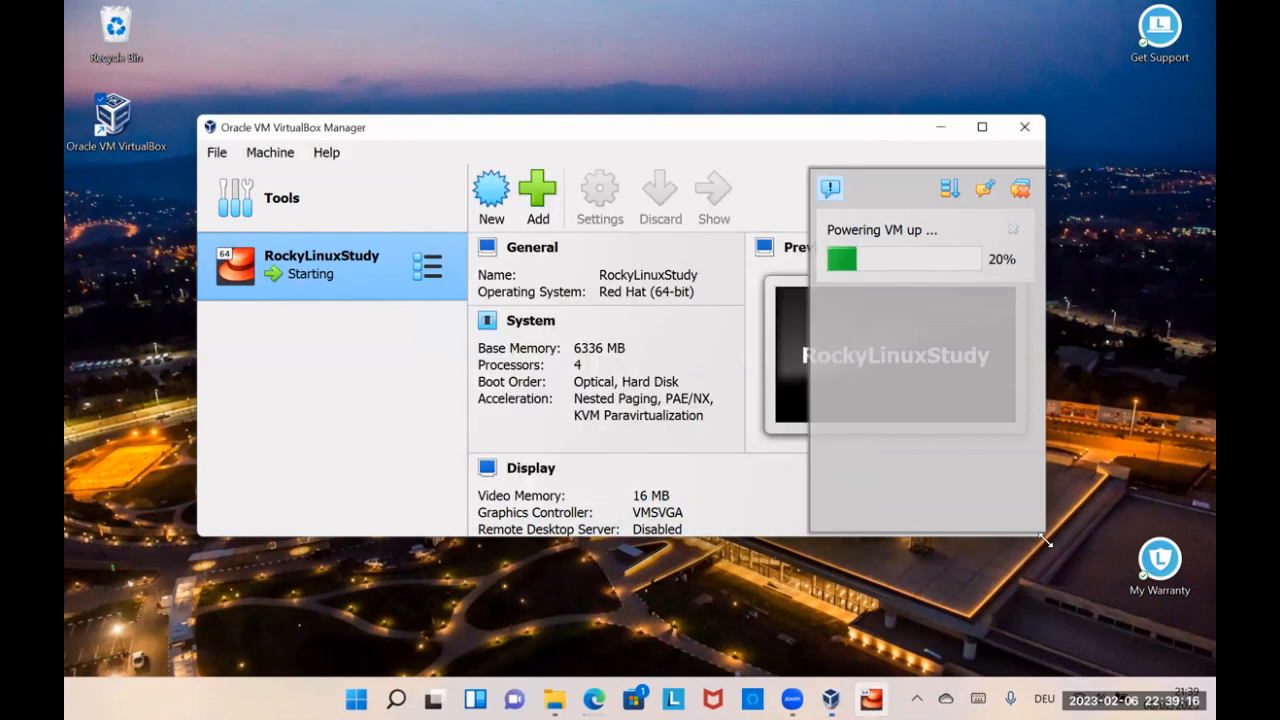
left_click_drag(1045, 540, 1101, 635)
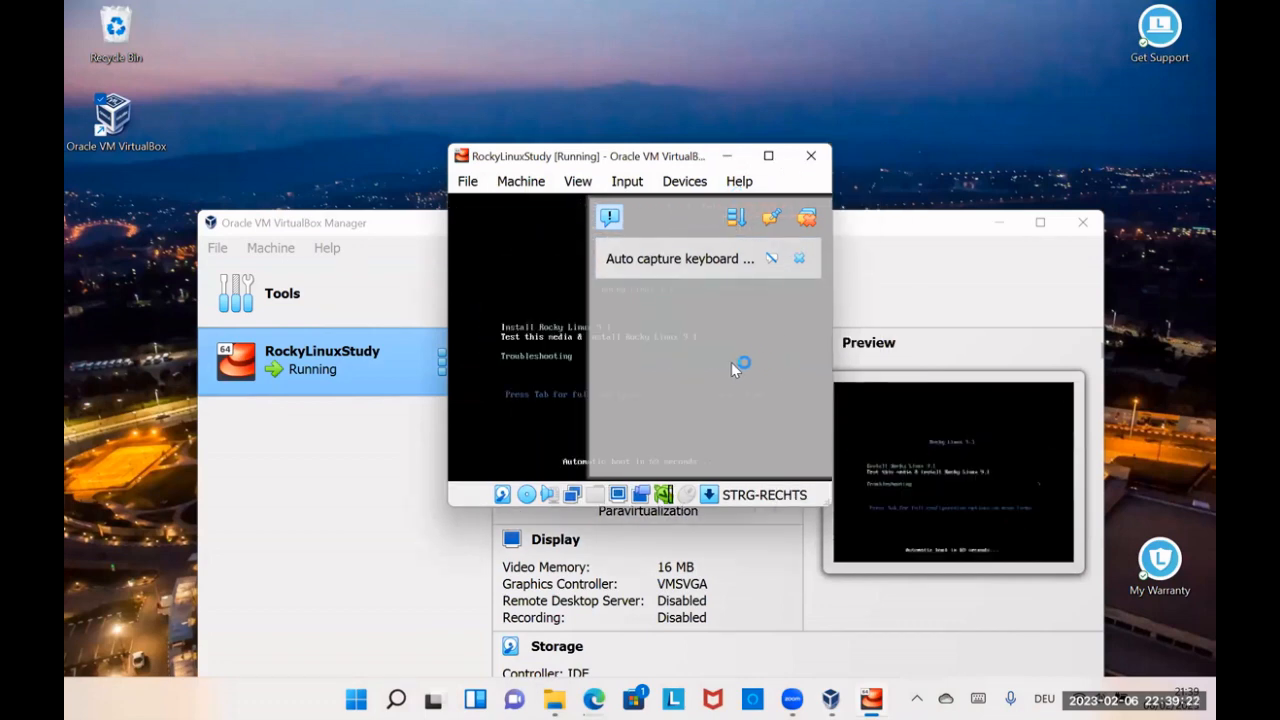
Step: Boot the virtual machine with "Test this media & install Rocky Linux 9.1" and dismiss the keyboard capture and mouse integration notifications
left_click(799, 258)
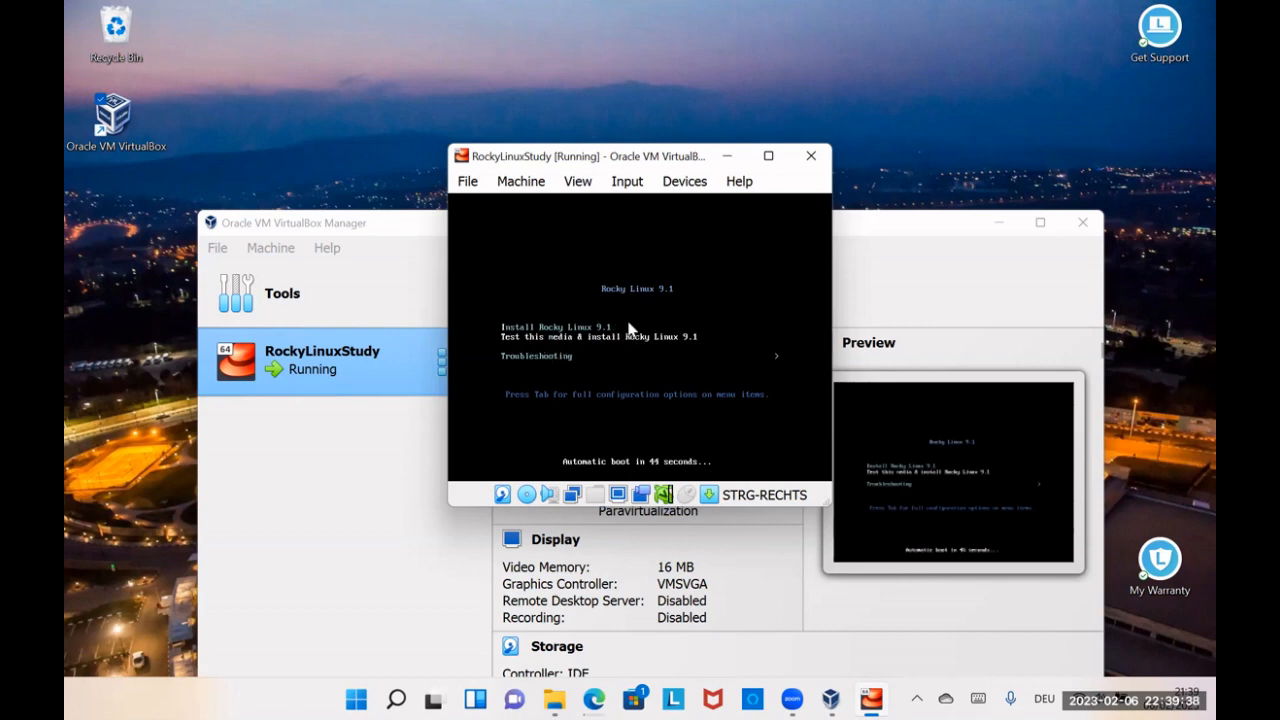
key("Return")
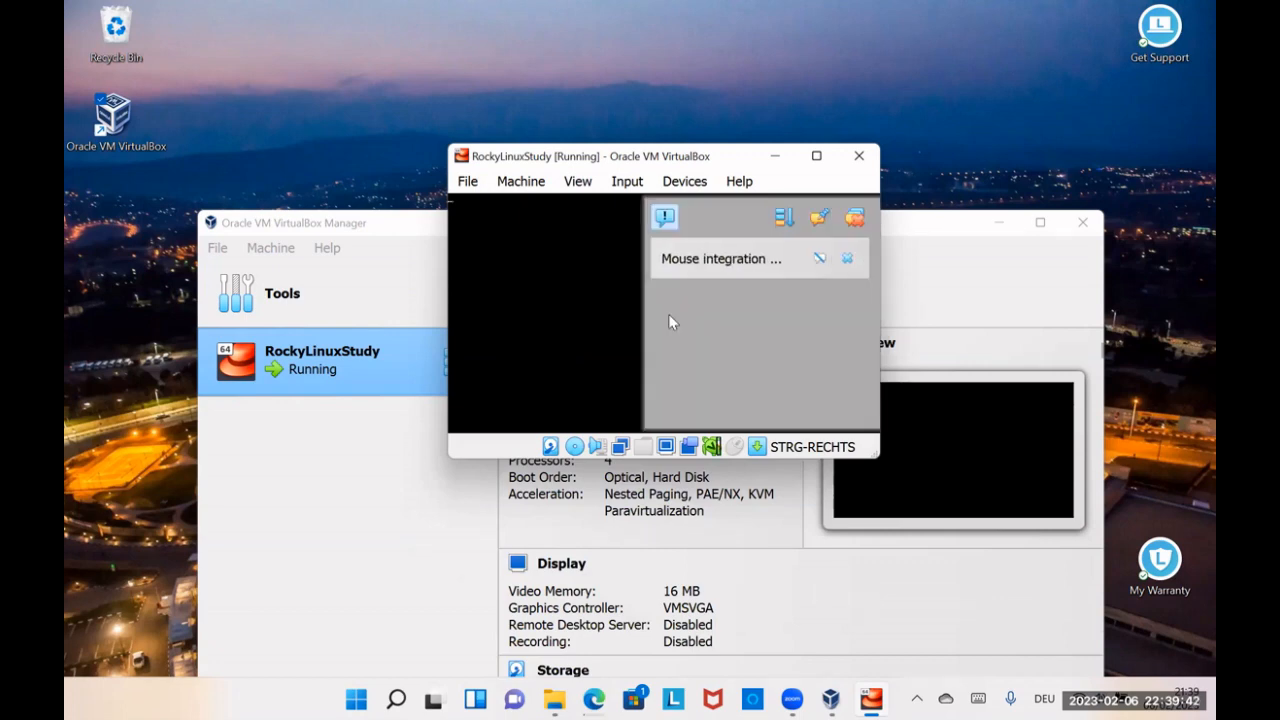
left_click(847, 258)
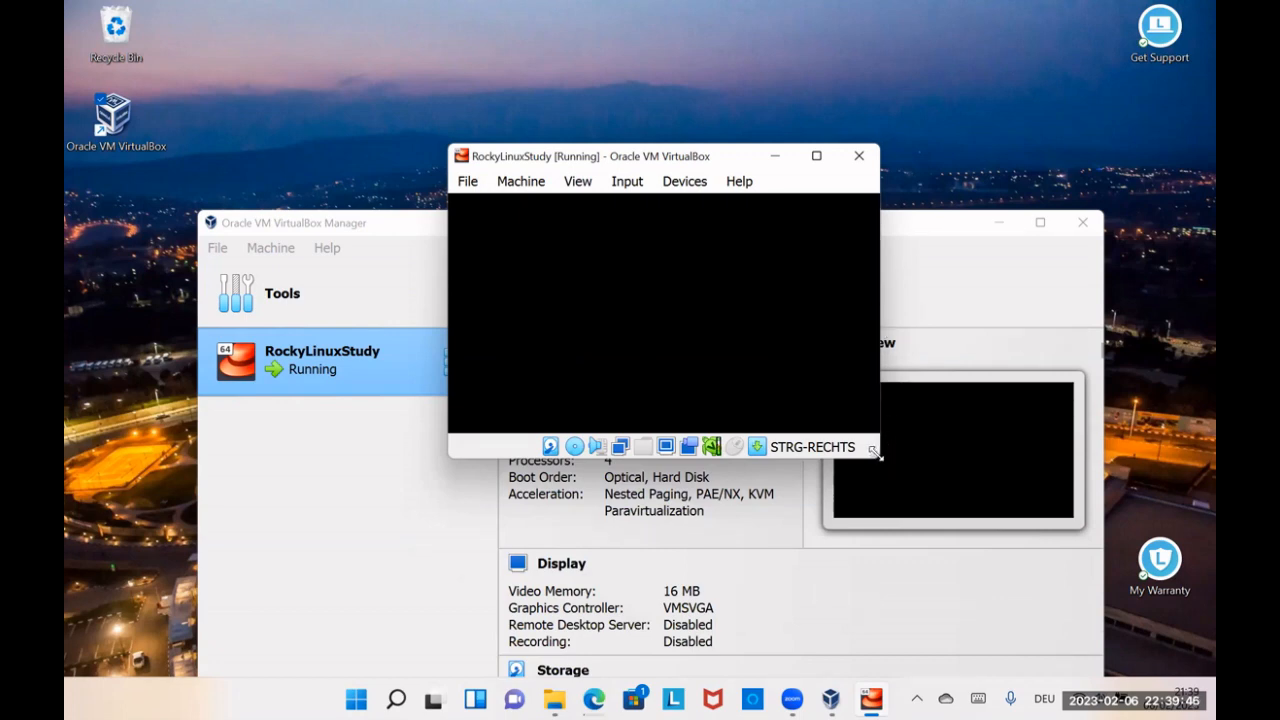
Step: Rearrange the VirtualBox Manager and RockyLinuxStudy windows on the desktop, keeping the virtual machine's window in front
left_click_drag(875, 453, 907, 533)
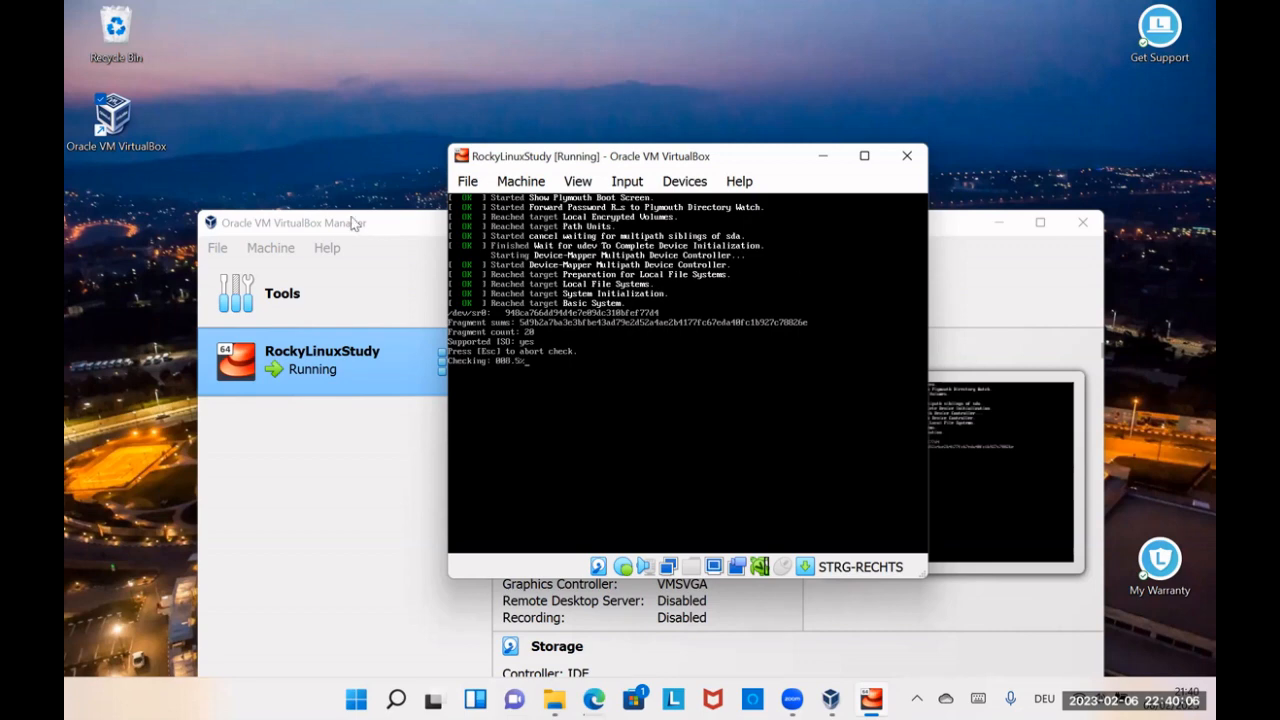
left_click(313, 218)
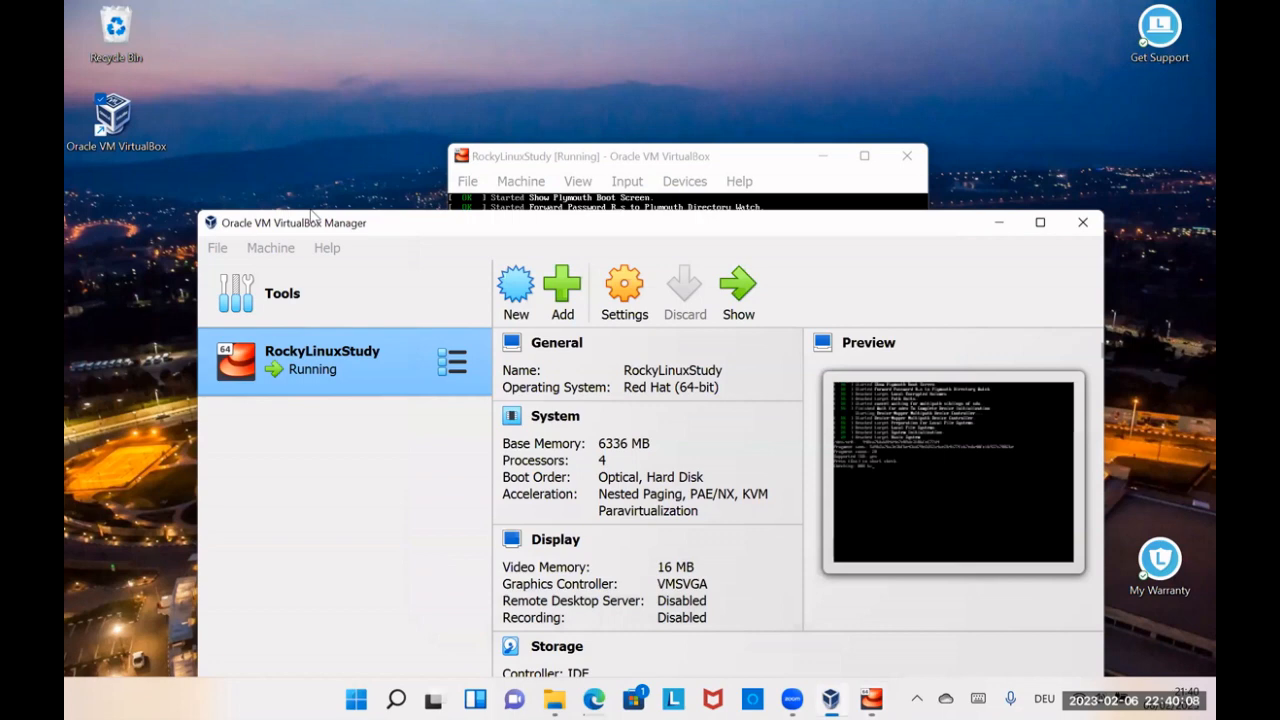
left_click_drag(313, 218, 226, 181)
left_click(628, 163)
left_click_drag(627, 164, 640, 130)
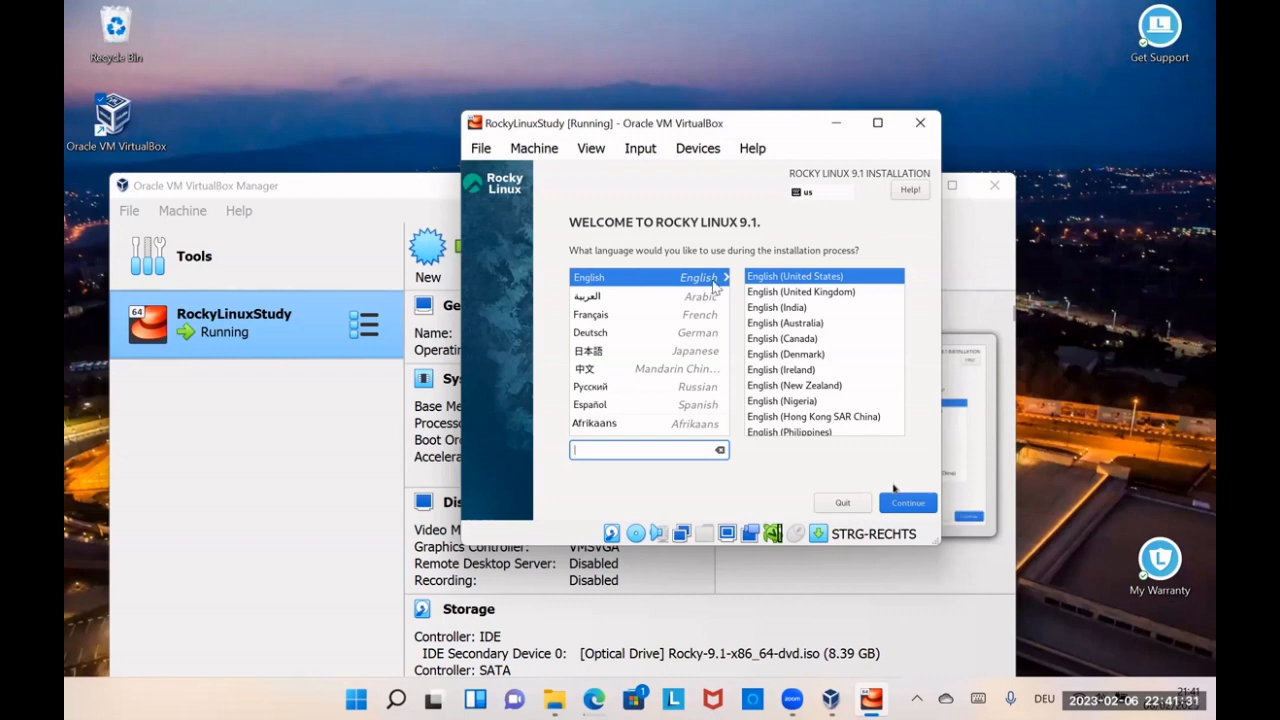
Step: Choose English (United Kingdom) as the installation language and continue to the installation summary
left_click(800, 302)
left_click(660, 484)
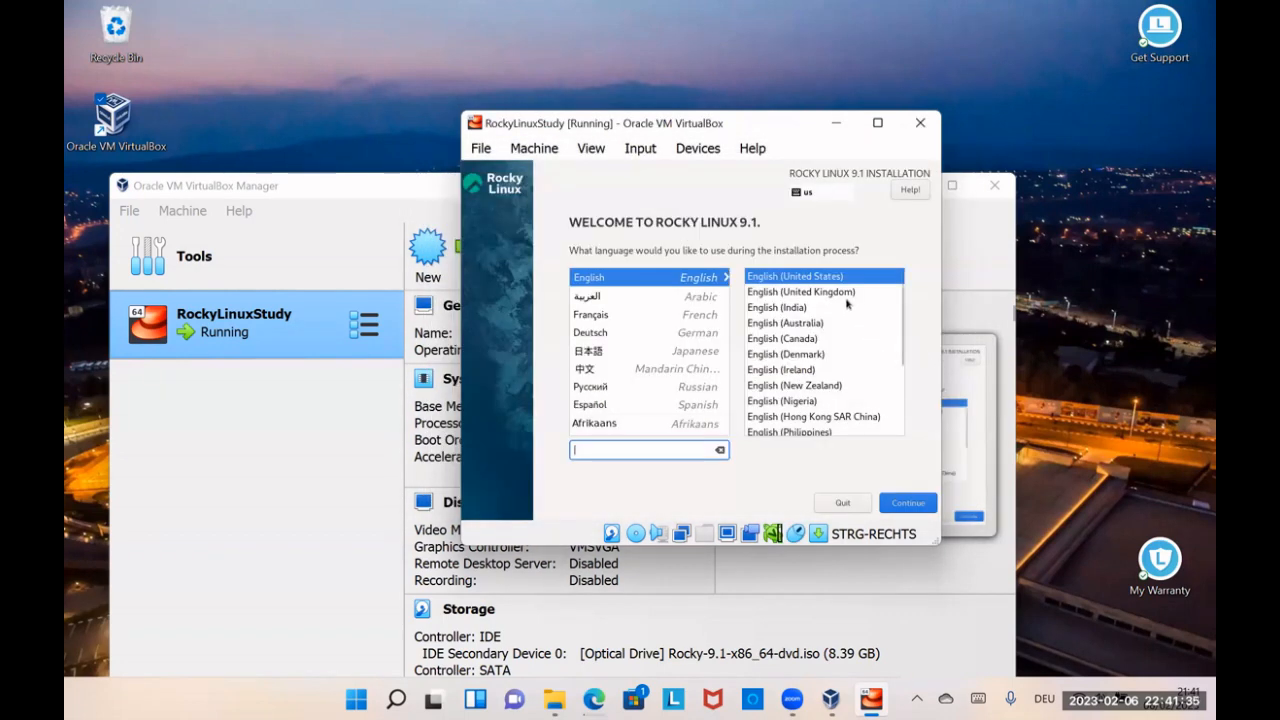
left_click(846, 294)
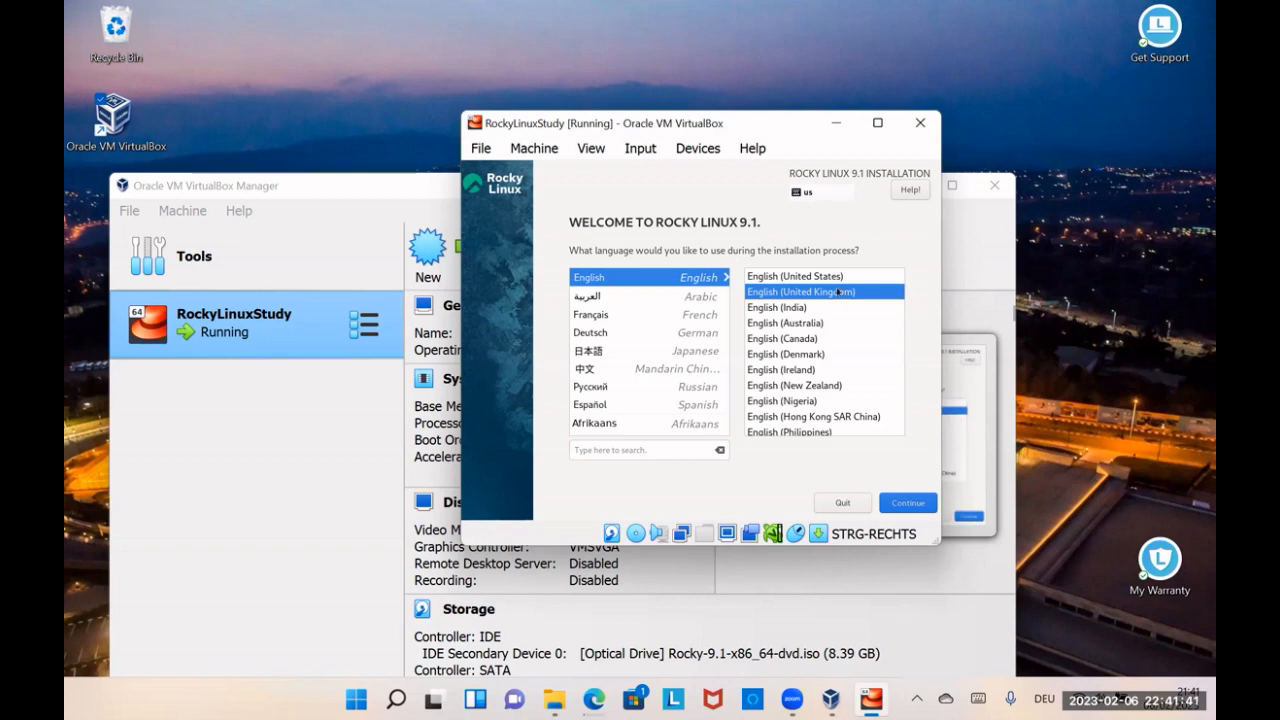
left_click(896, 499)
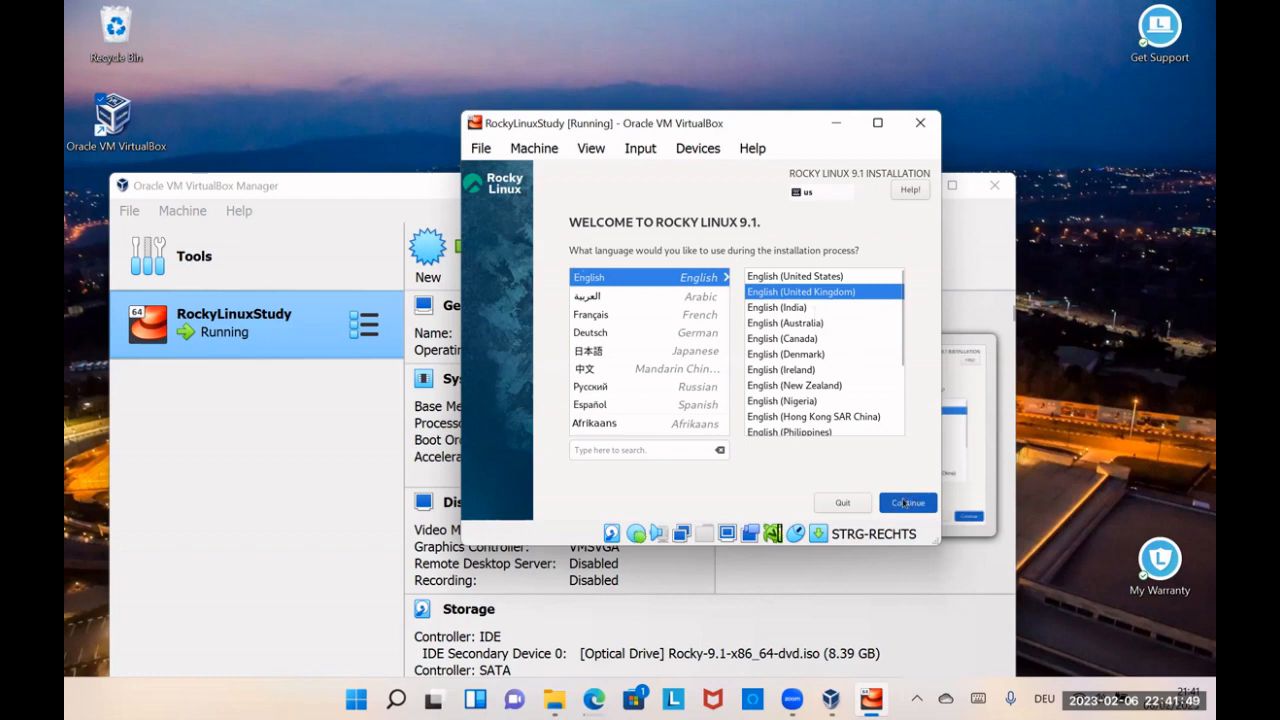
left_click(897, 504)
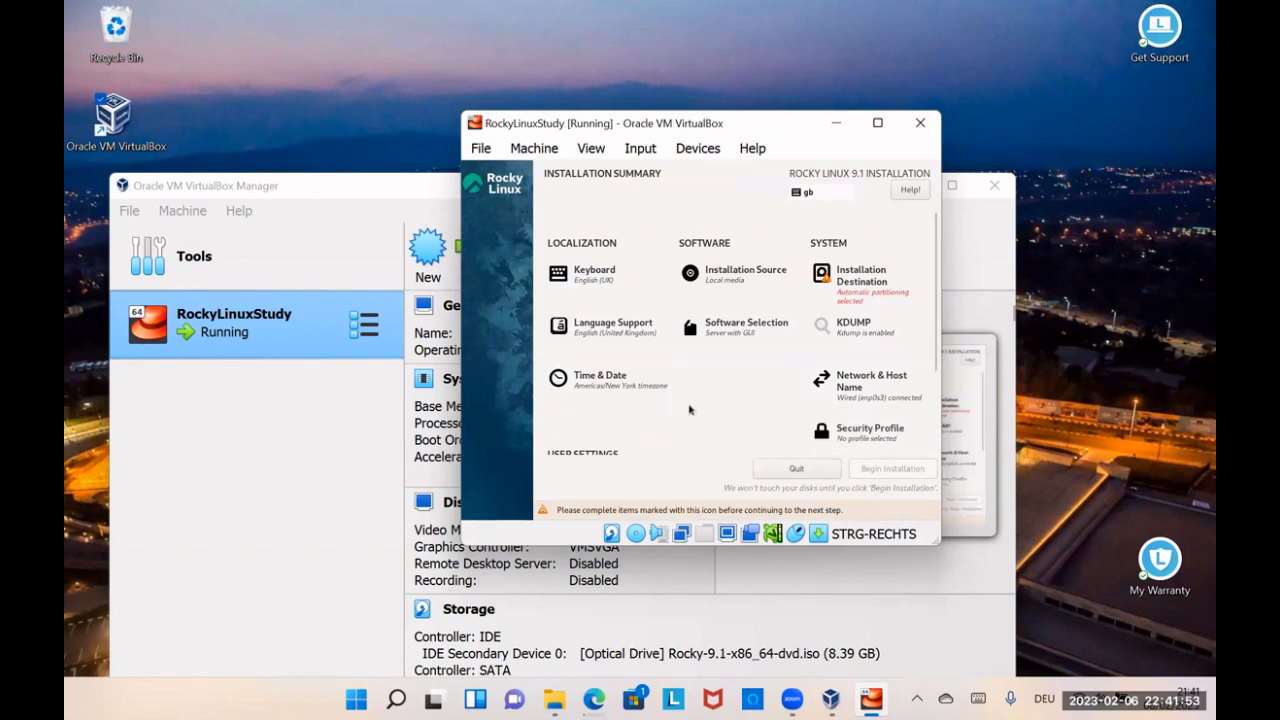
Step: Add the German keyboard layout, remove English (UK), and save the keyboard settings
left_click(605, 288)
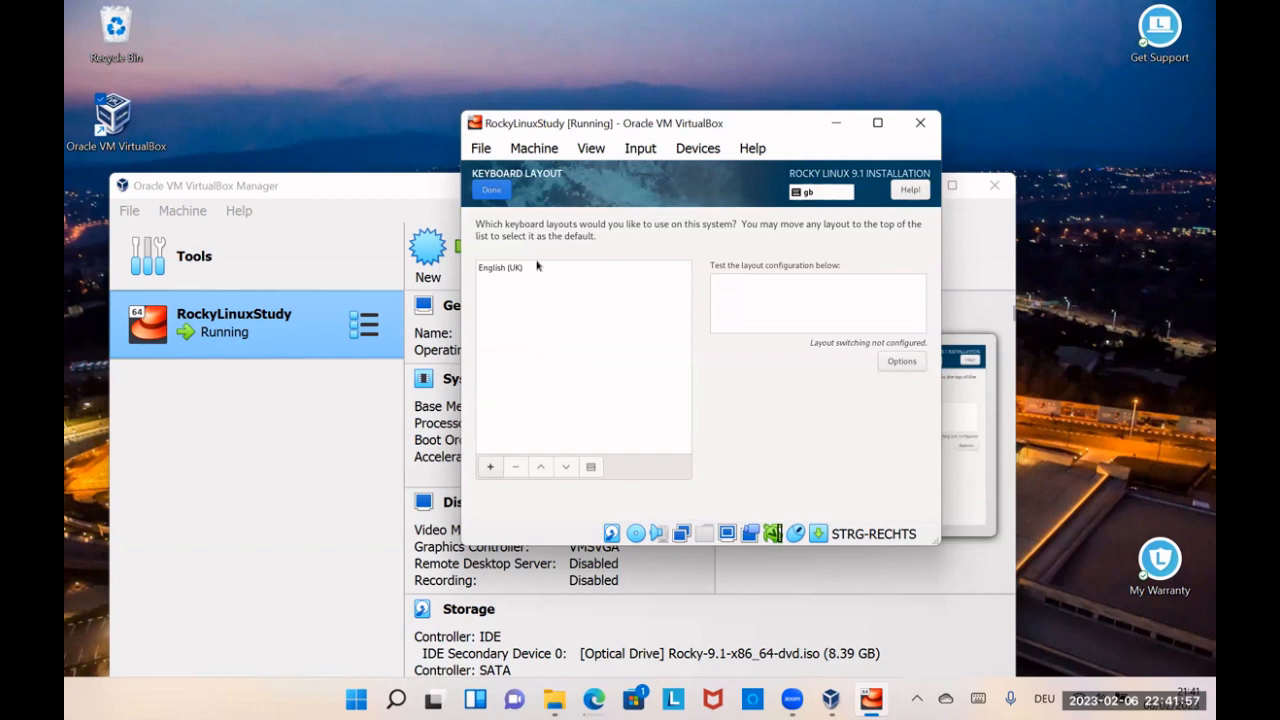
left_click(490, 466)
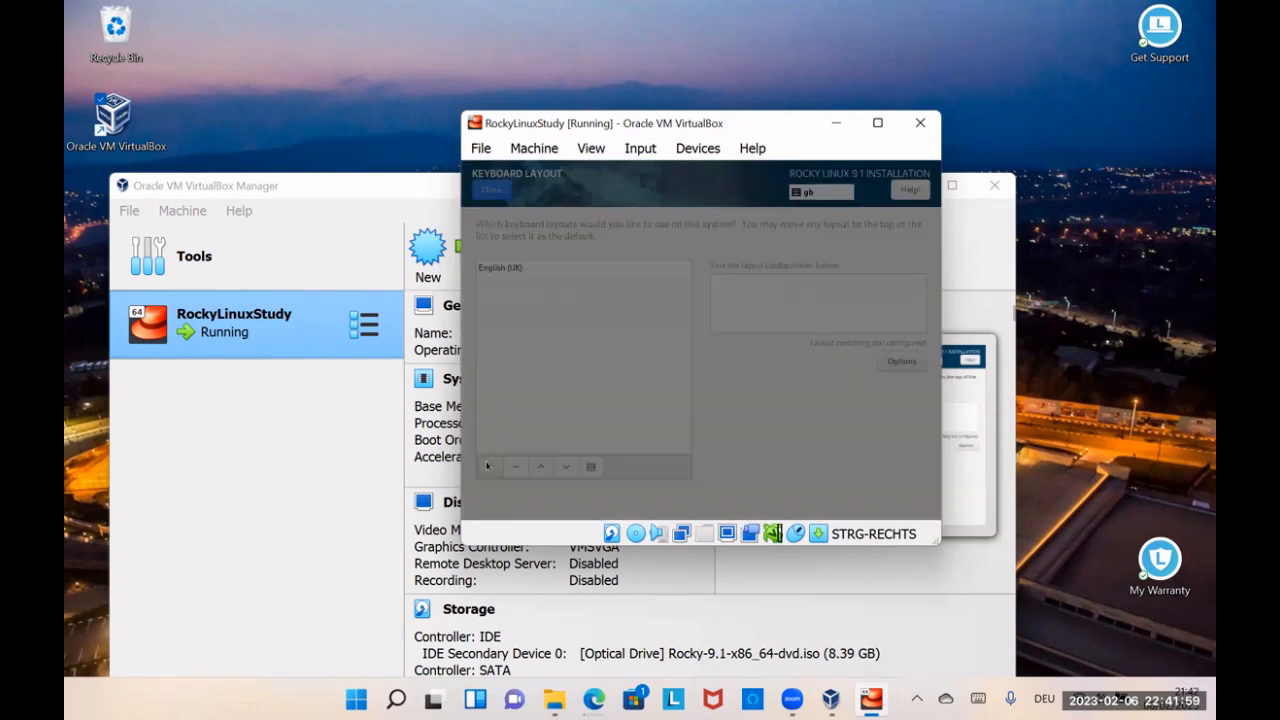
type("ger")
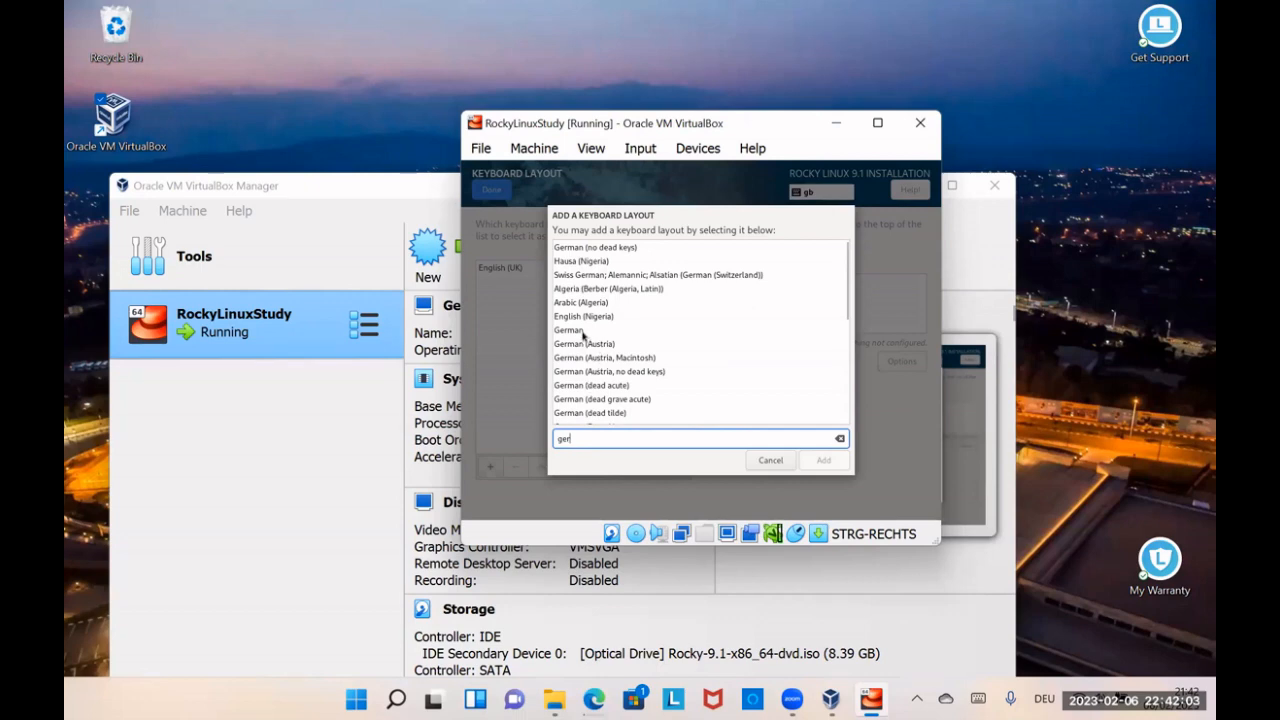
left_click(584, 331)
left_click(820, 461)
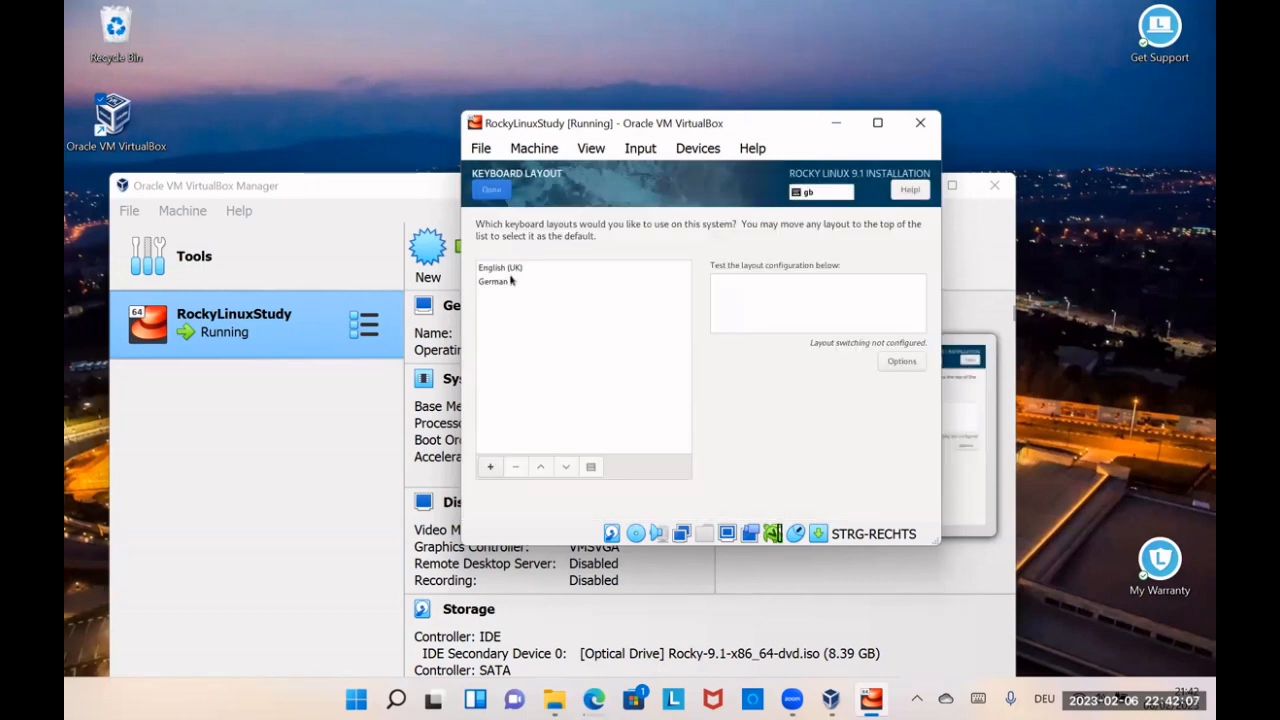
left_click(510, 270)
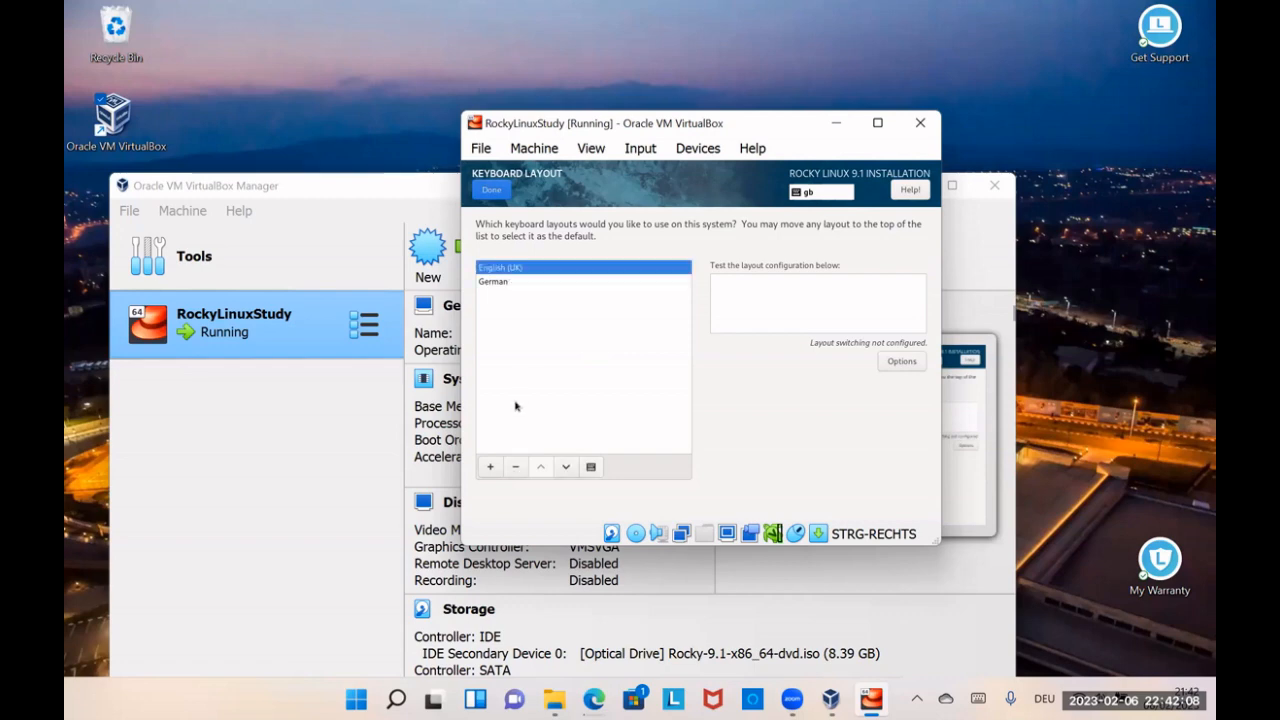
left_click(516, 466)
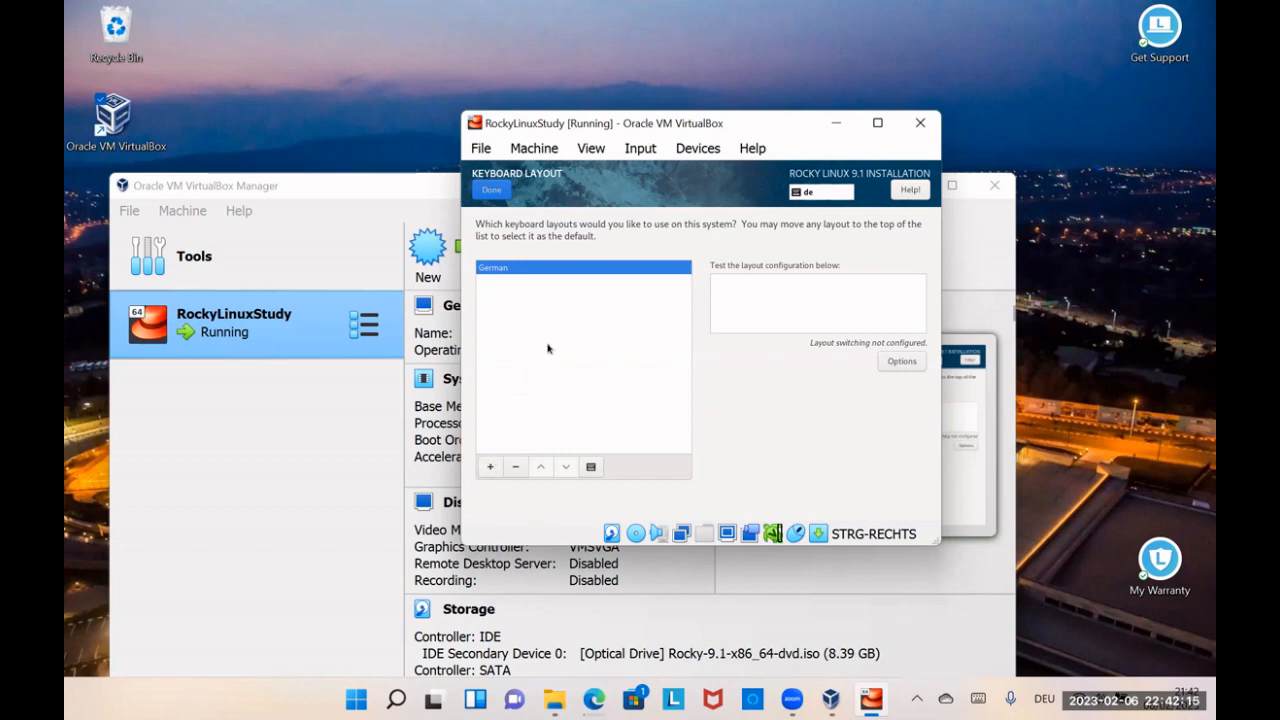
left_click(486, 190)
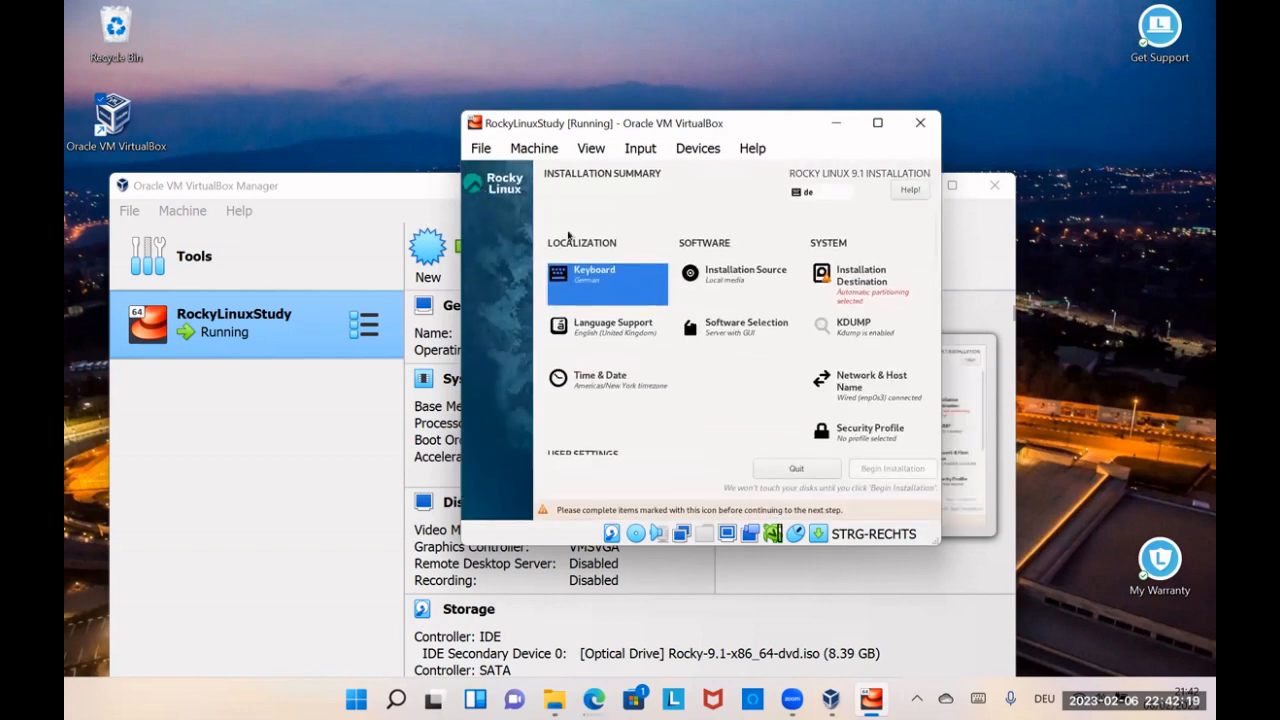
Step: Accept the auto-detected installation media as source and confirm the 20 GiB ATA VBOX HARDDISK with automatic storage configuration as destination
left_click(744, 275)
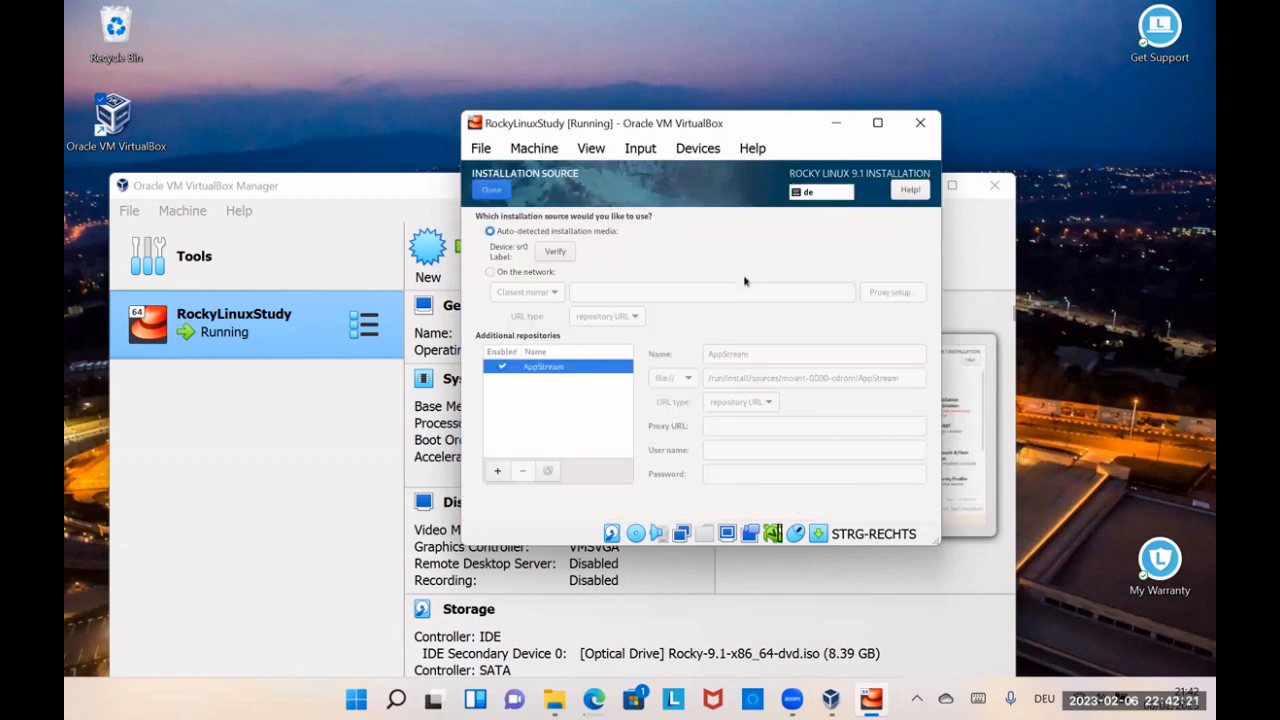
left_click(496, 189)
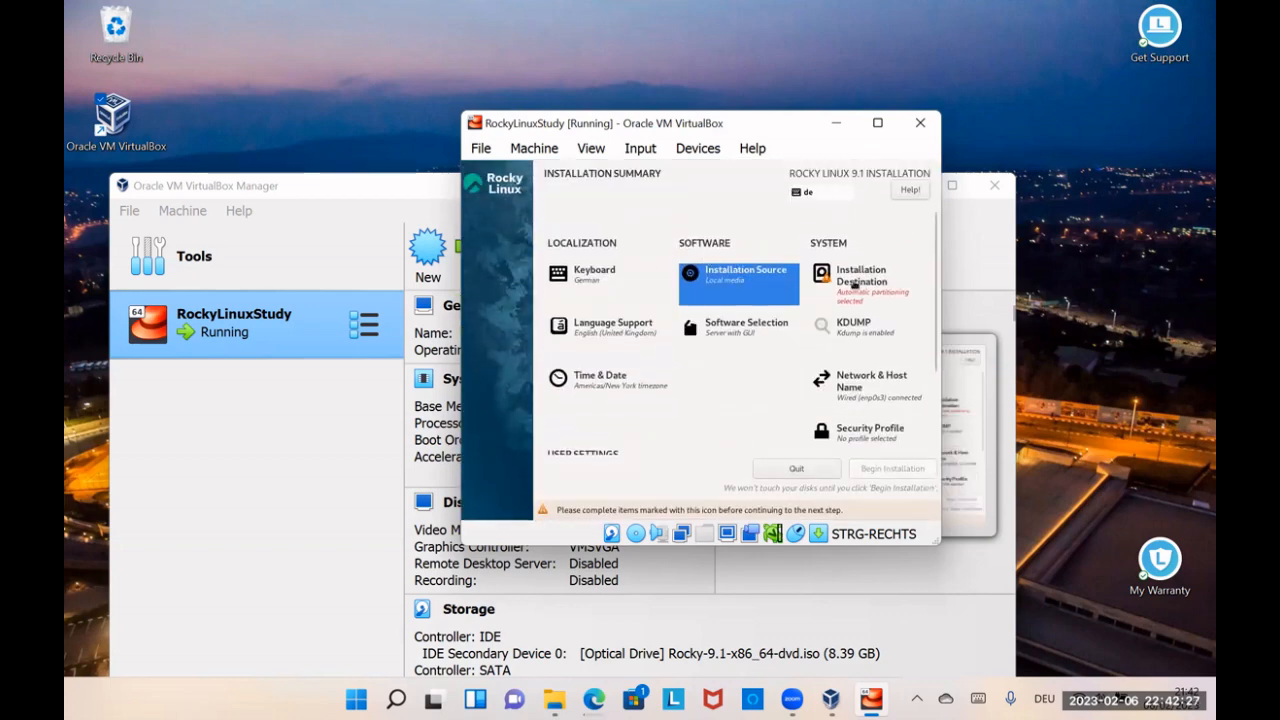
left_click(856, 285)
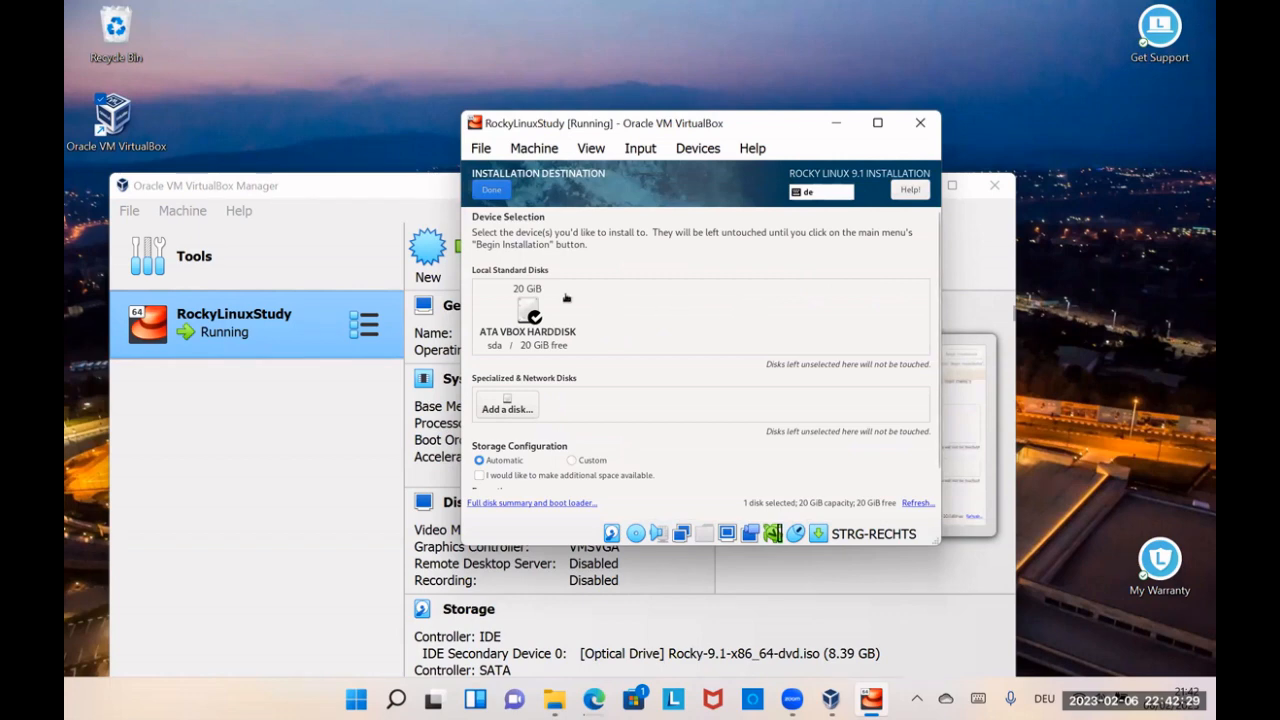
left_click(529, 305)
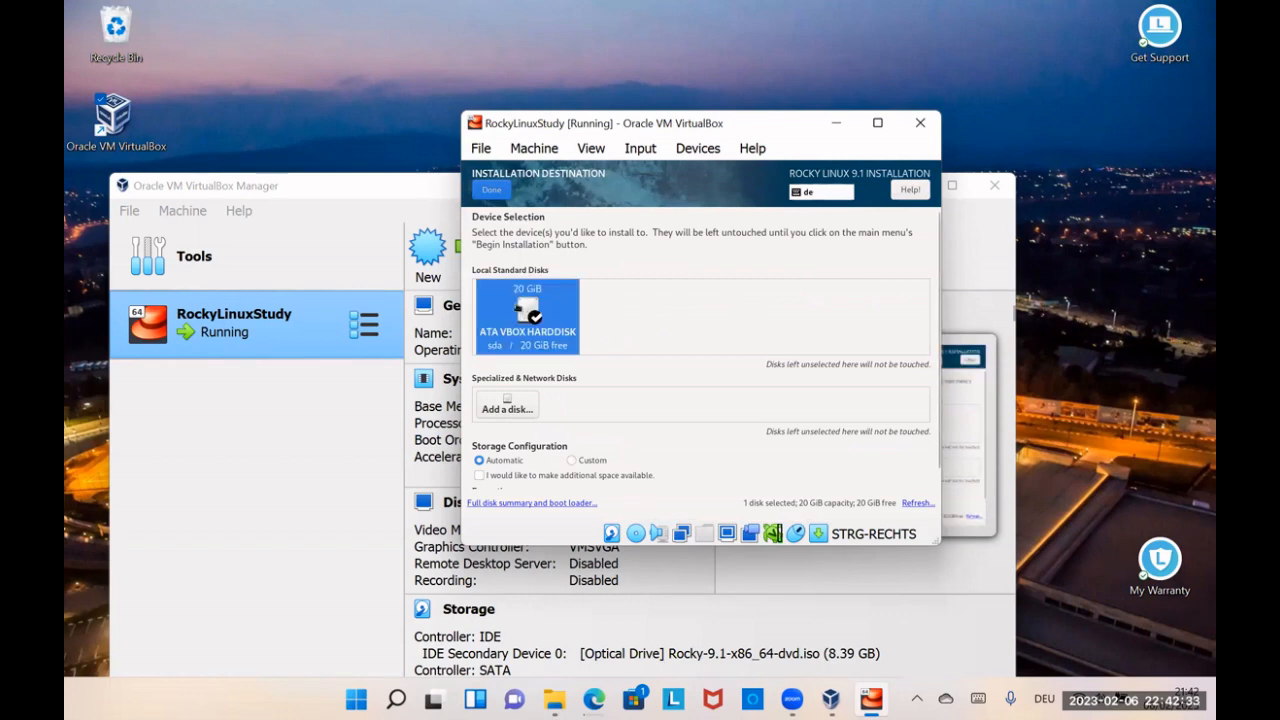
left_click(492, 193)
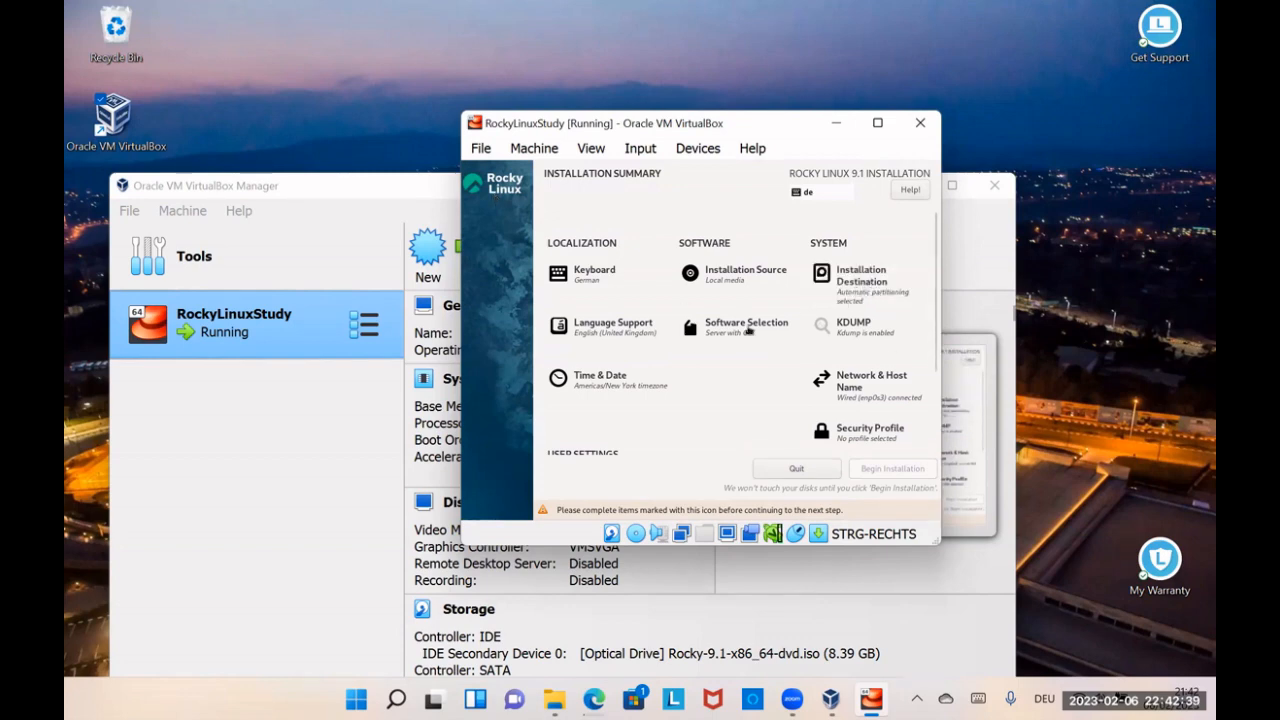
Step: Set the time zone to region Europe, city Berlin, and save it
left_click(601, 378)
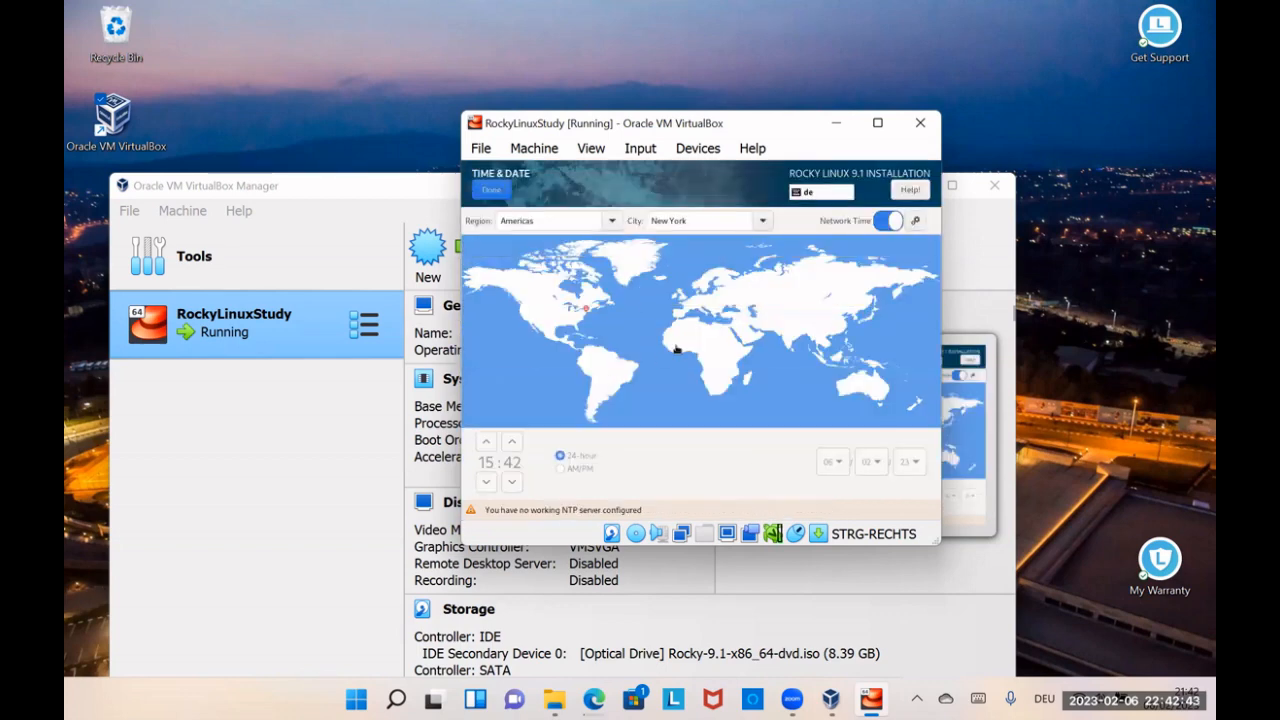
left_click(701, 306)
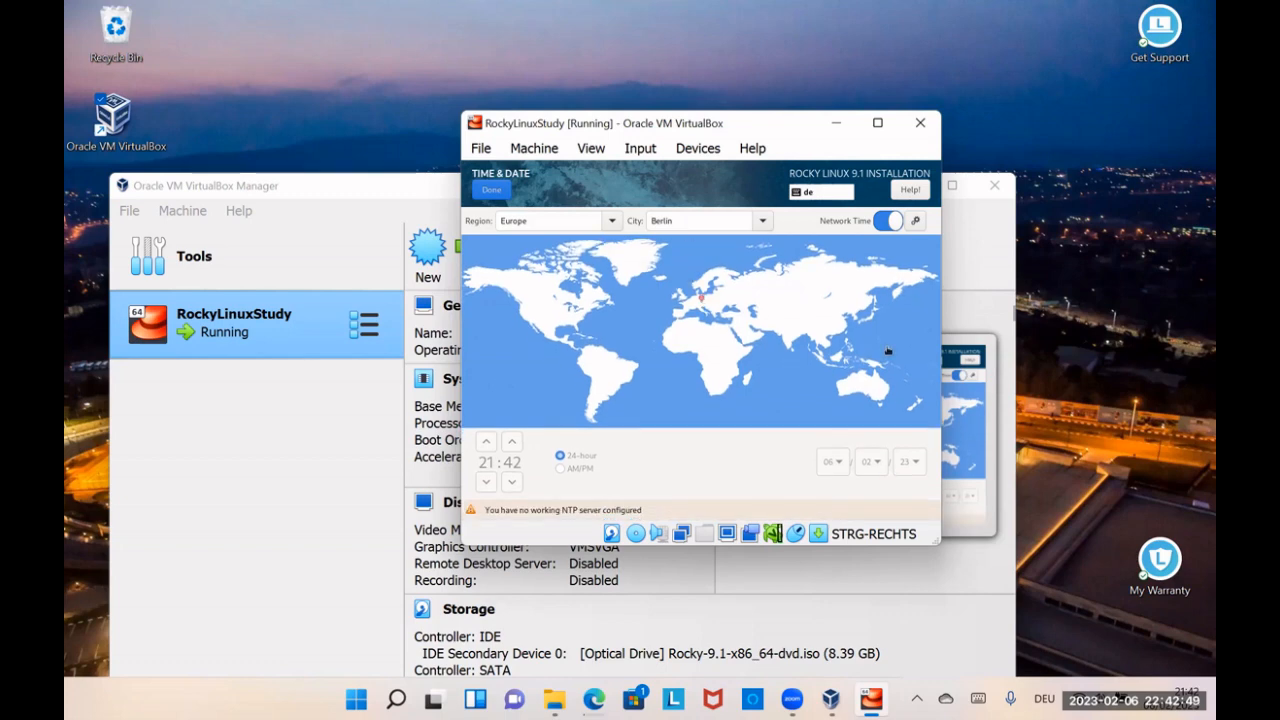
left_click(492, 193)
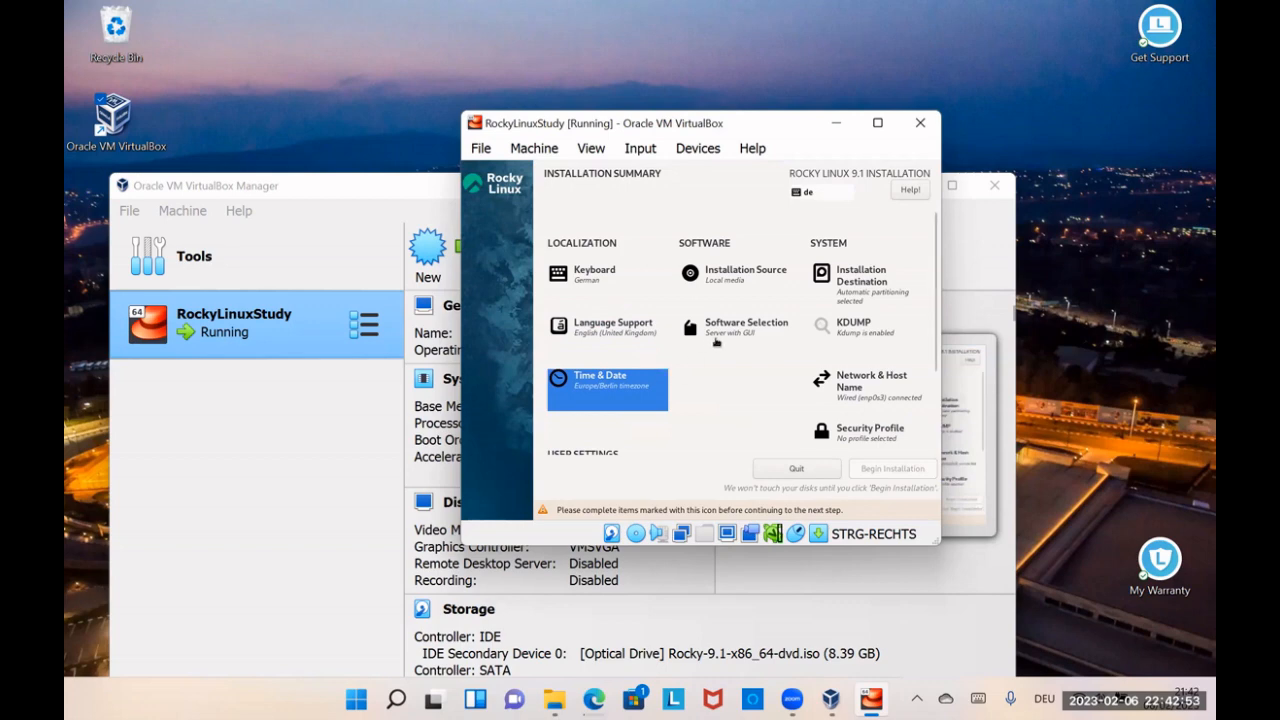
Step: Select Workstation as the base environment in the software selection, without additional software
left_click(717, 340)
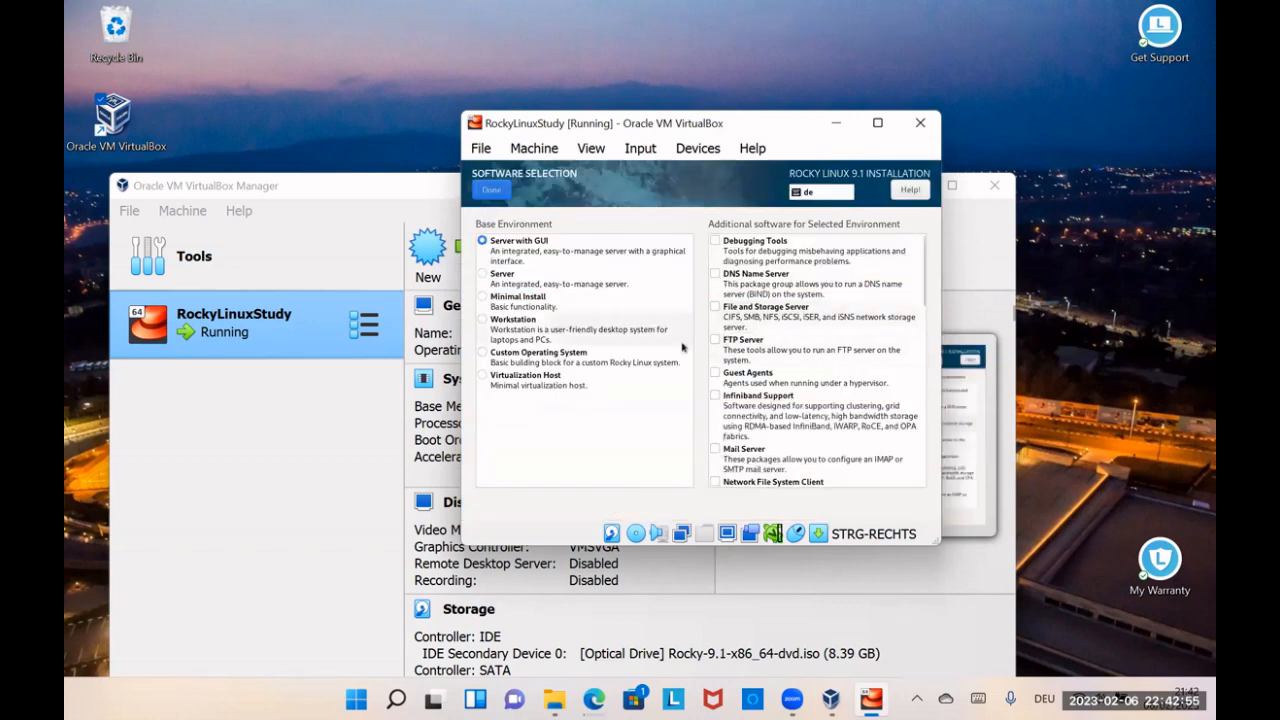
left_click(488, 321)
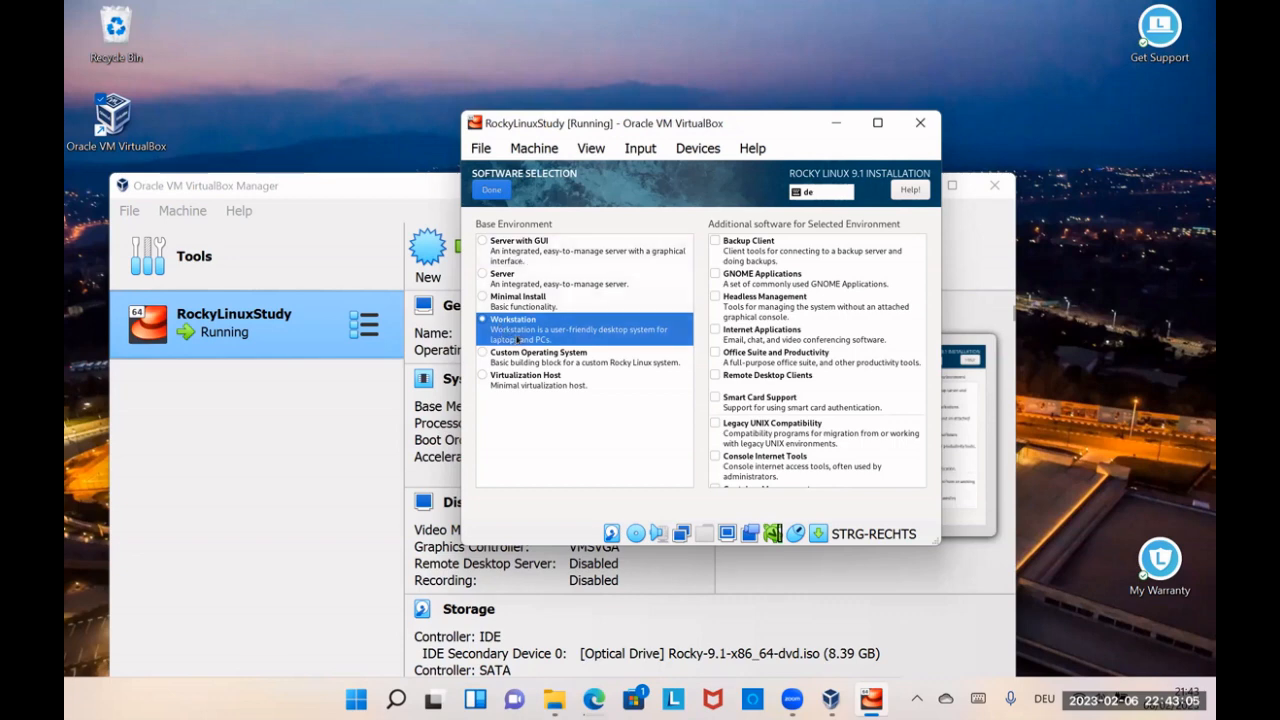
left_click(491, 195)
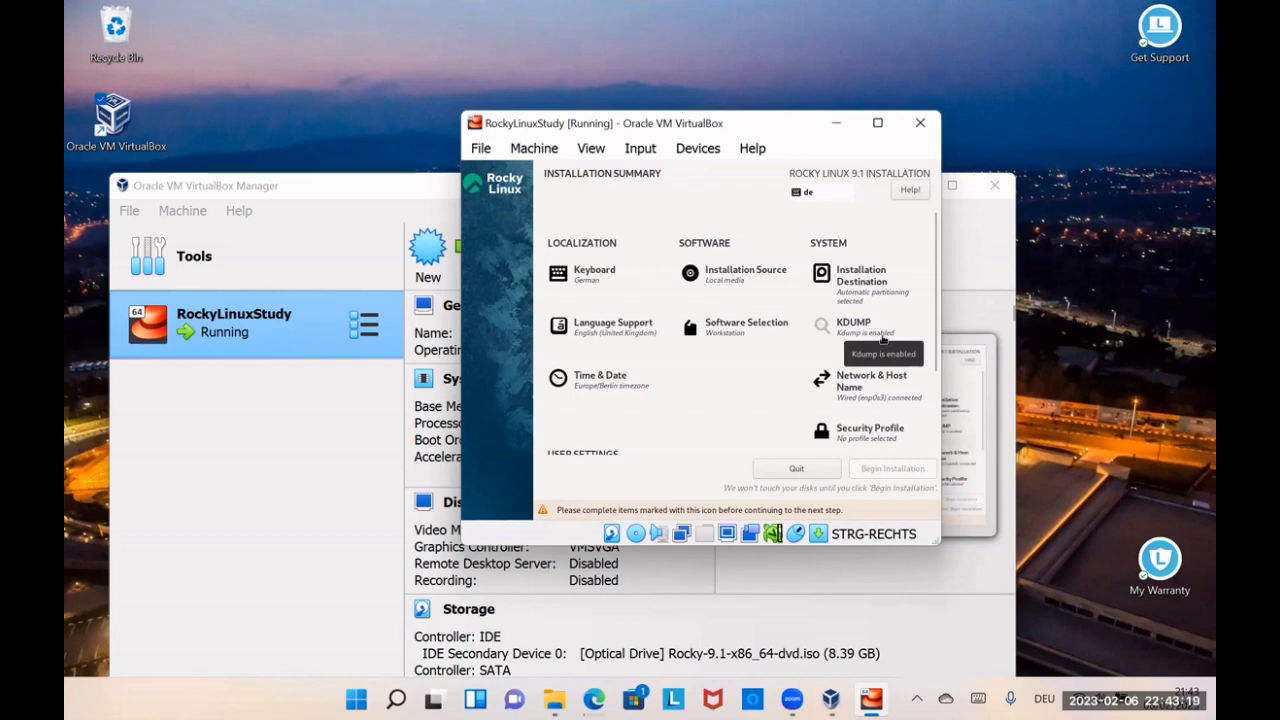
Step: Enter and confirm the root account's password, and save the root password settings
scroll(881, 352, "down", 1)
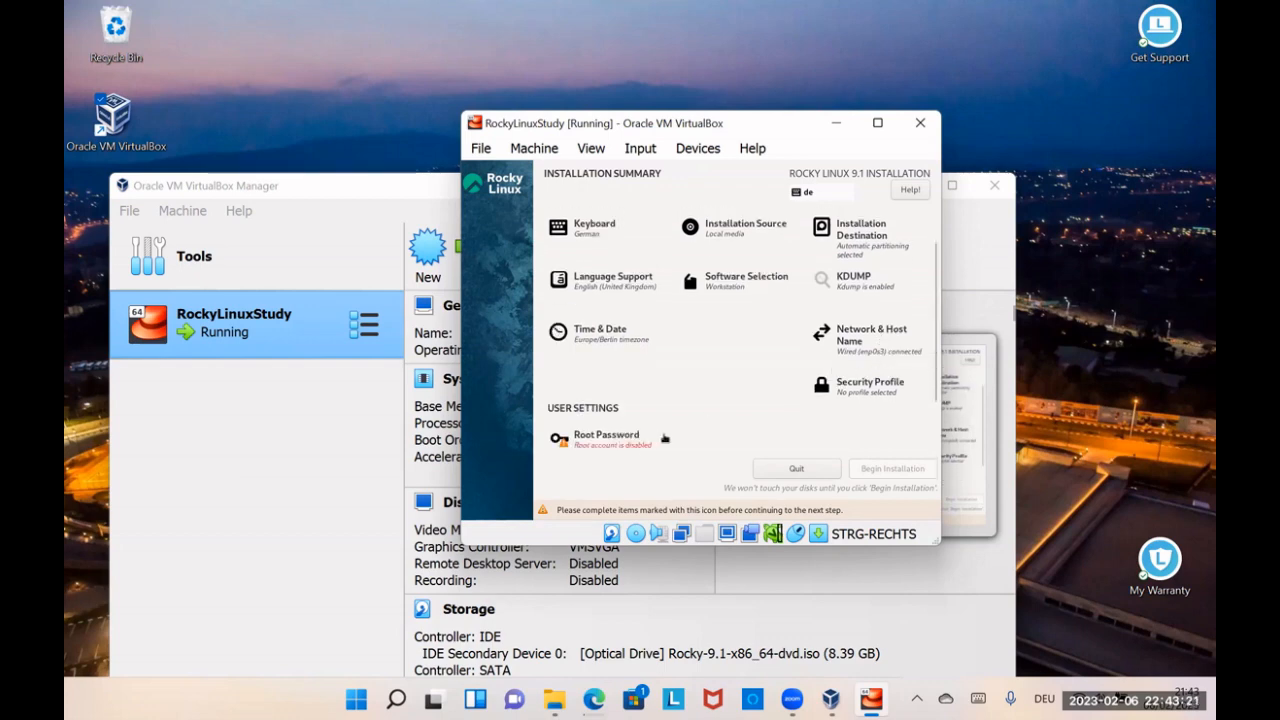
left_click(627, 440)
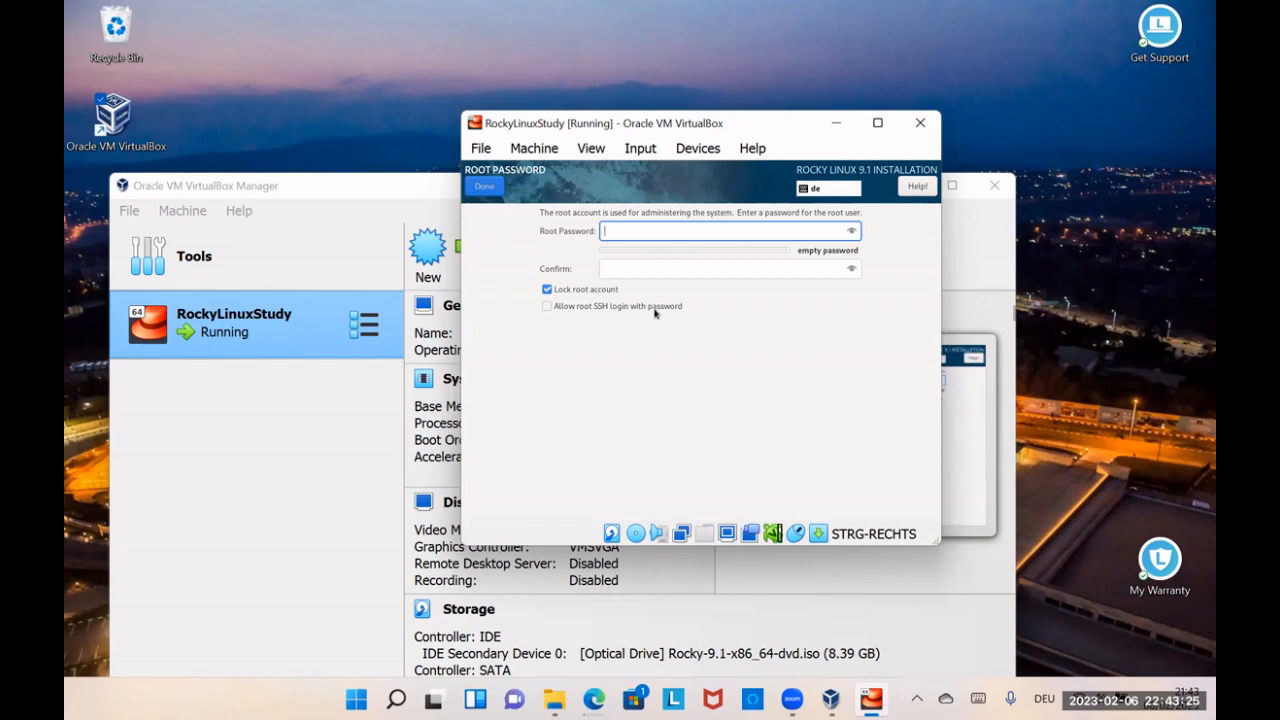
type("*********")
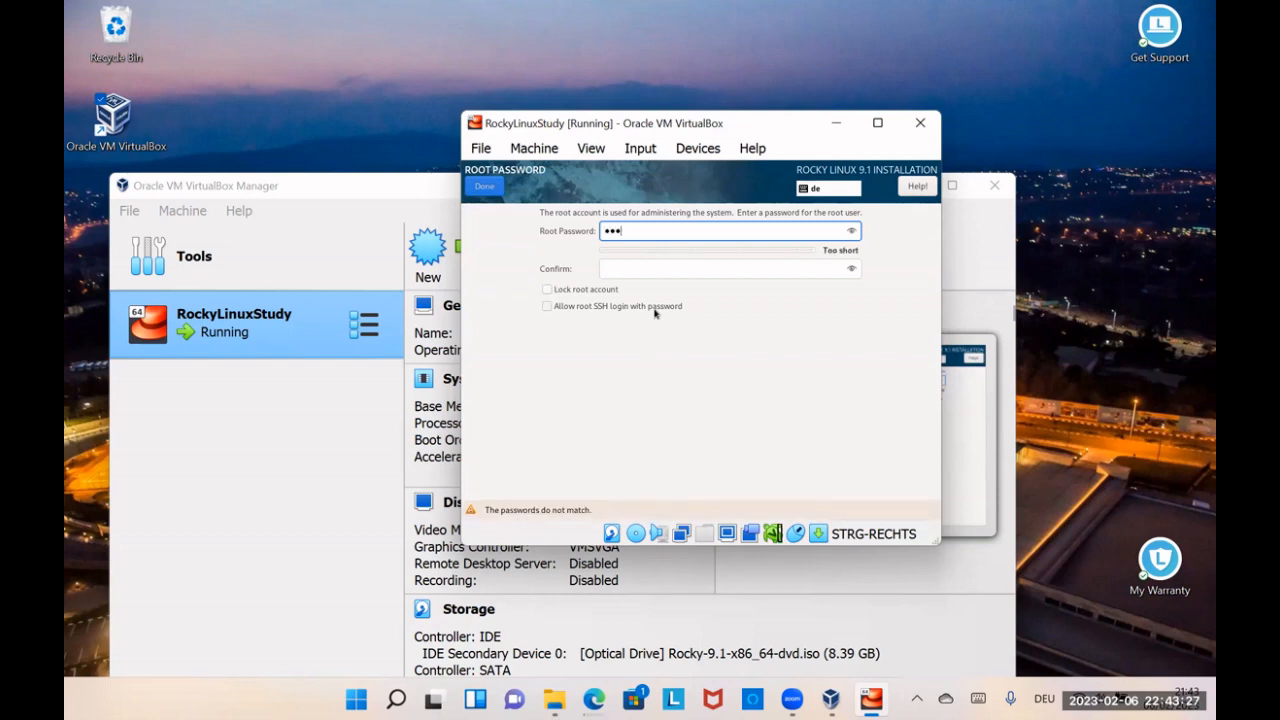
type("**")
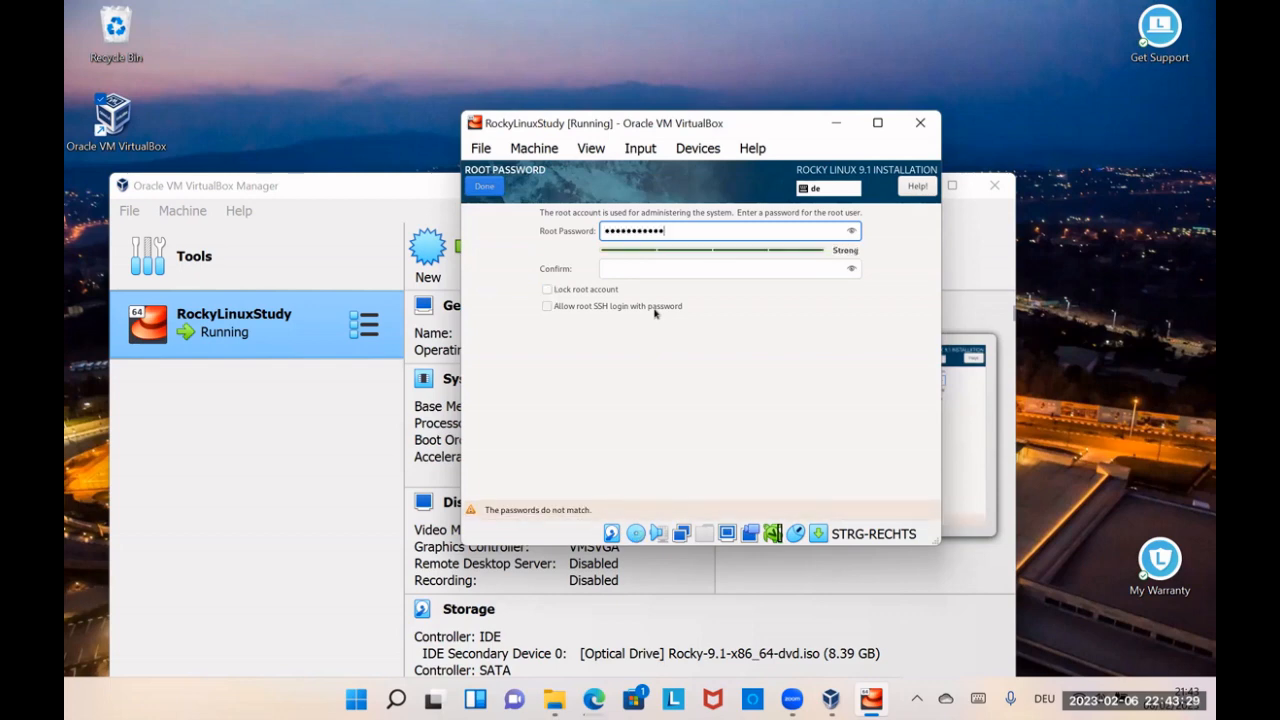
key("Tab")
type("*****")
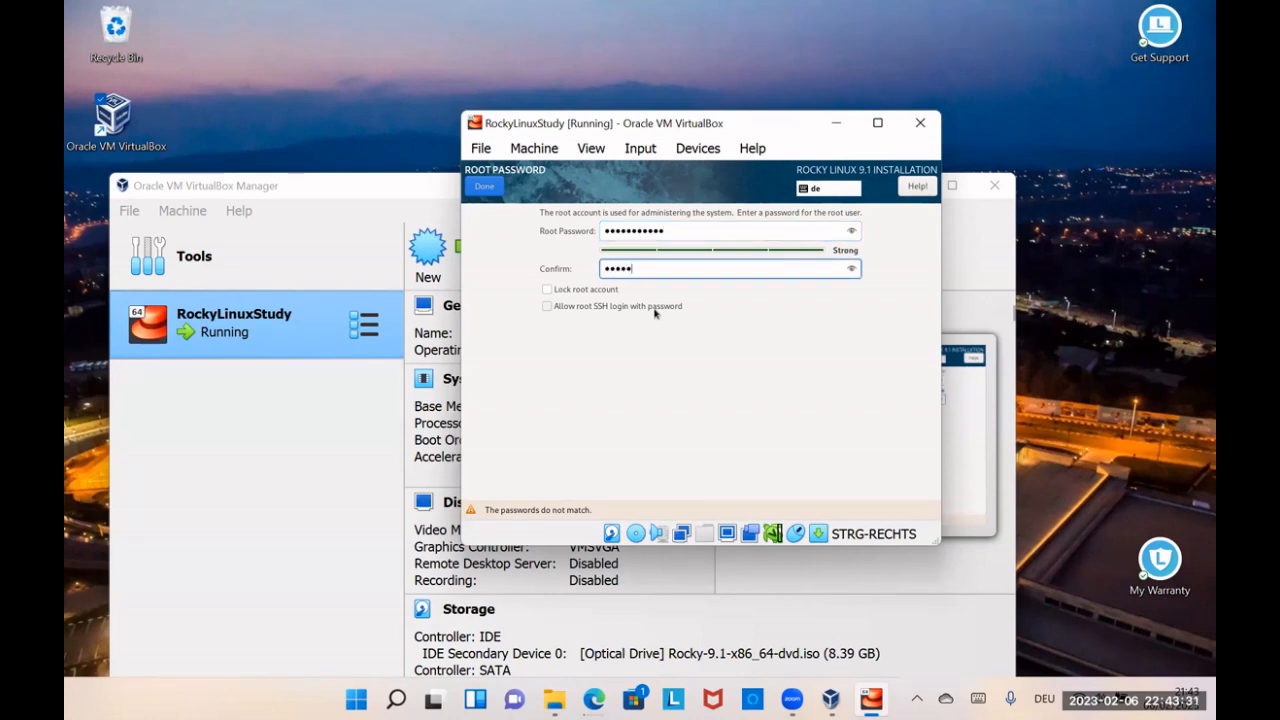
type("******")
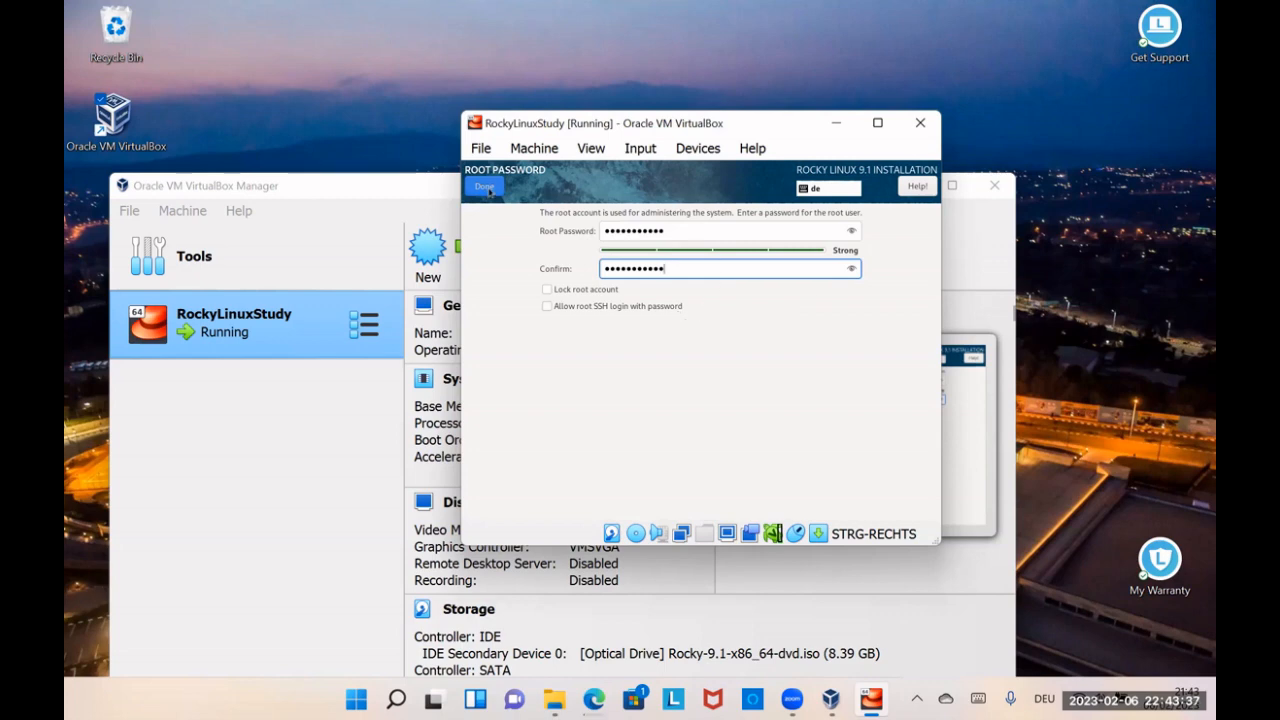
left_click(486, 188)
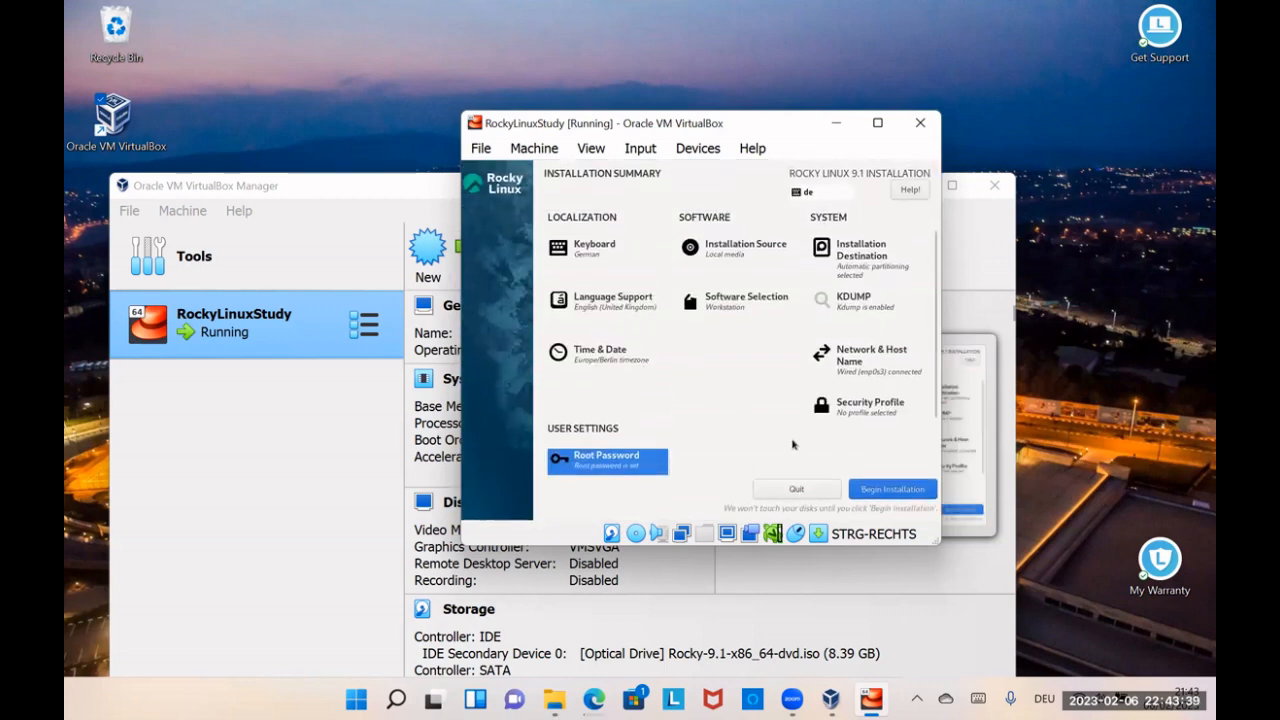
Step: Run the Rocky Linux 9.1 installation with the configured settings and reboot into the installed system
left_click(873, 489)
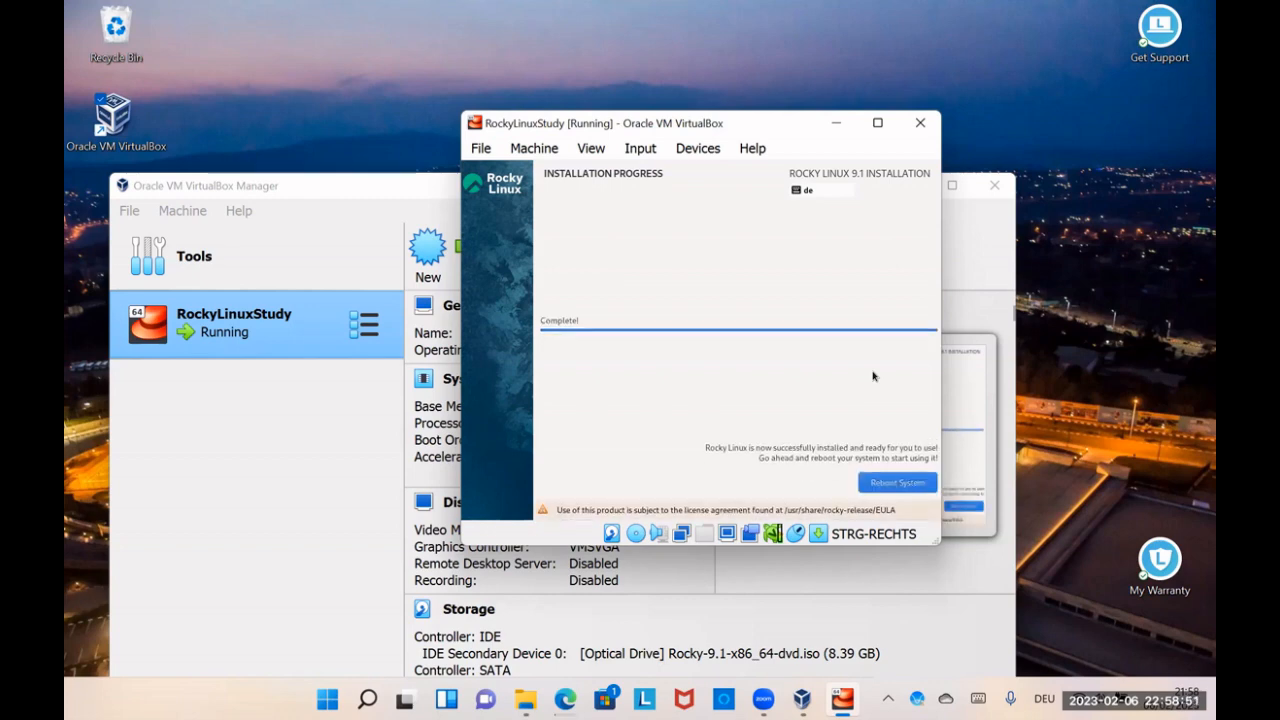
left_click(884, 481)
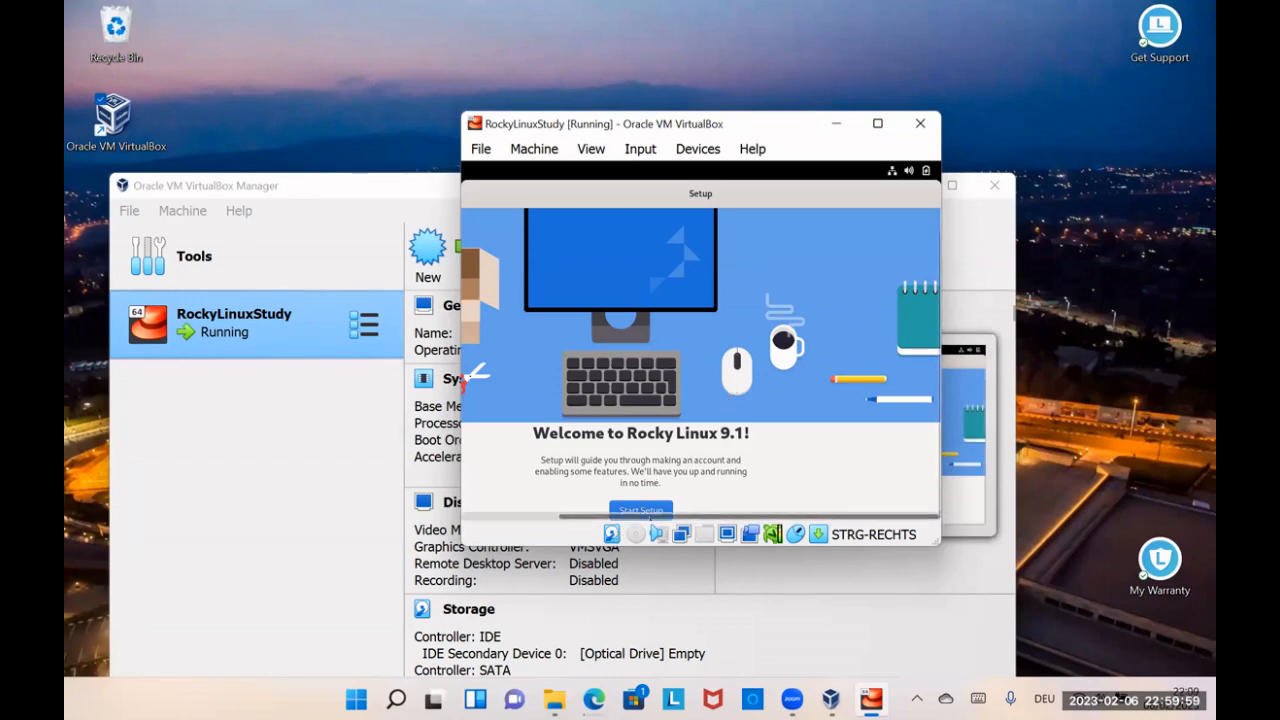
Step: Start the initial setup with location services left on, and enter the new account's full name, keeping the suggested username
left_click(639, 510)
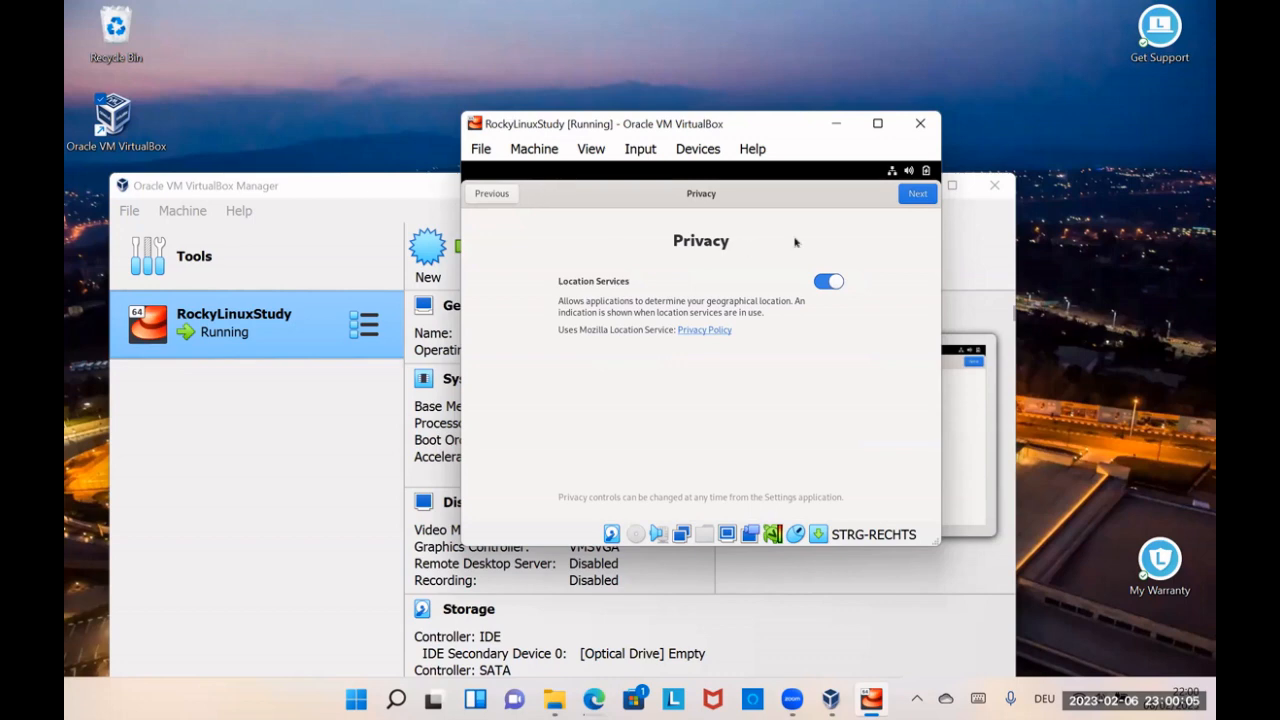
left_click(917, 194)
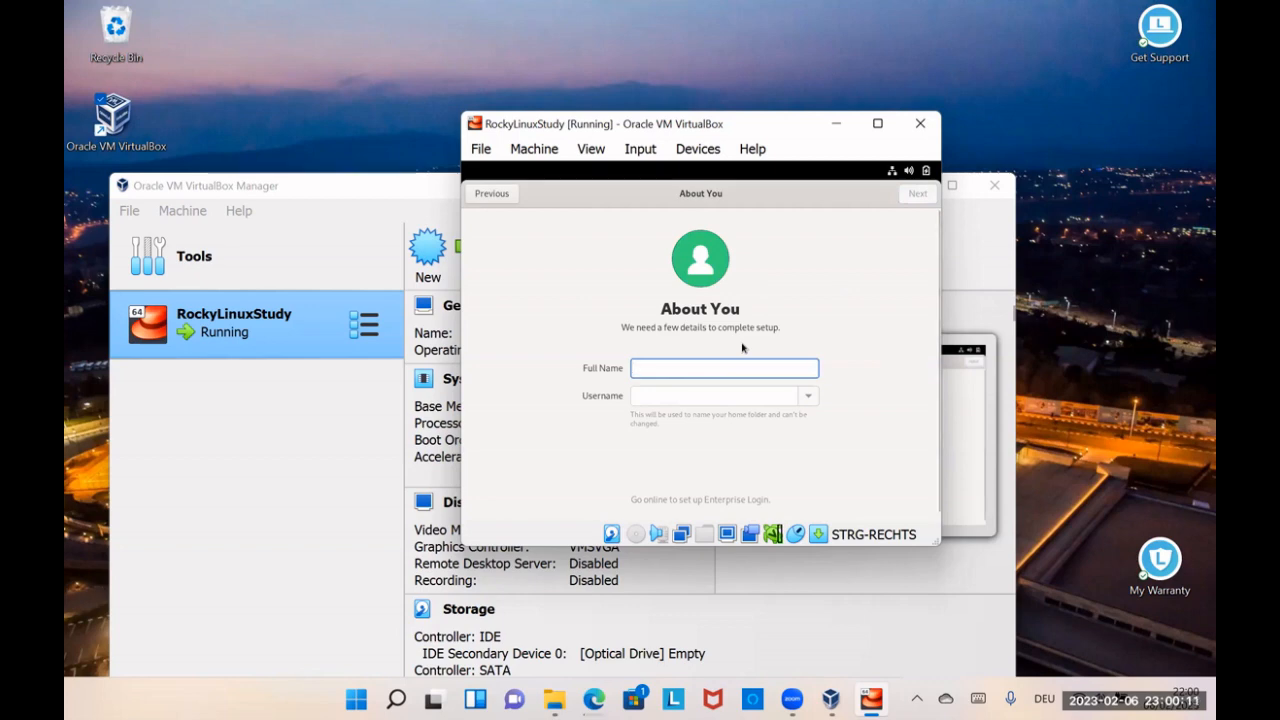
type("wirfonclou")
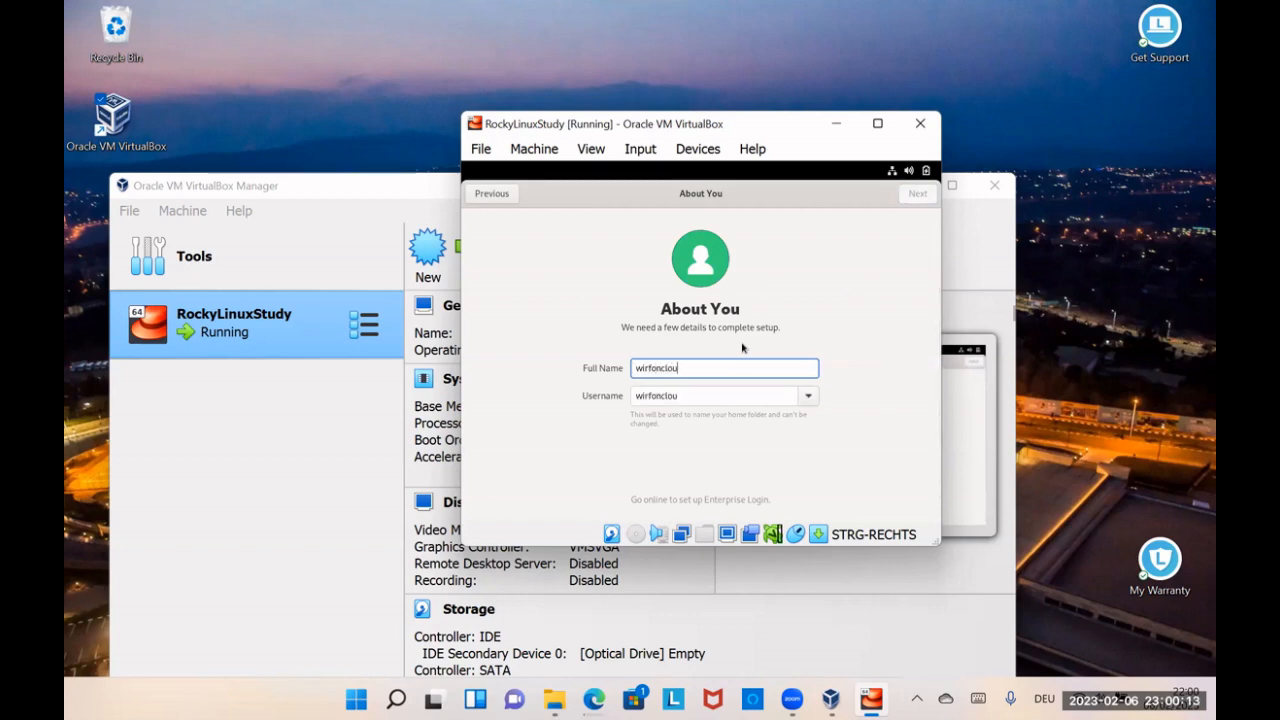
type("dstudent")
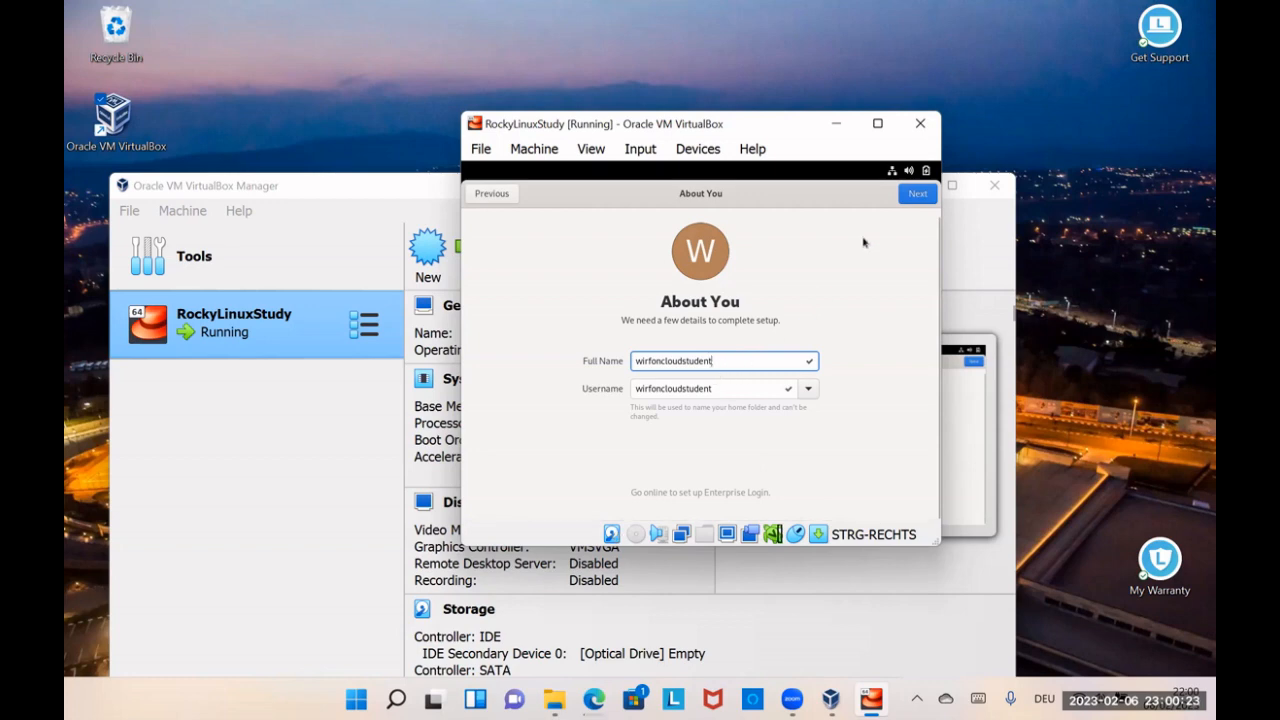
left_click(913, 192)
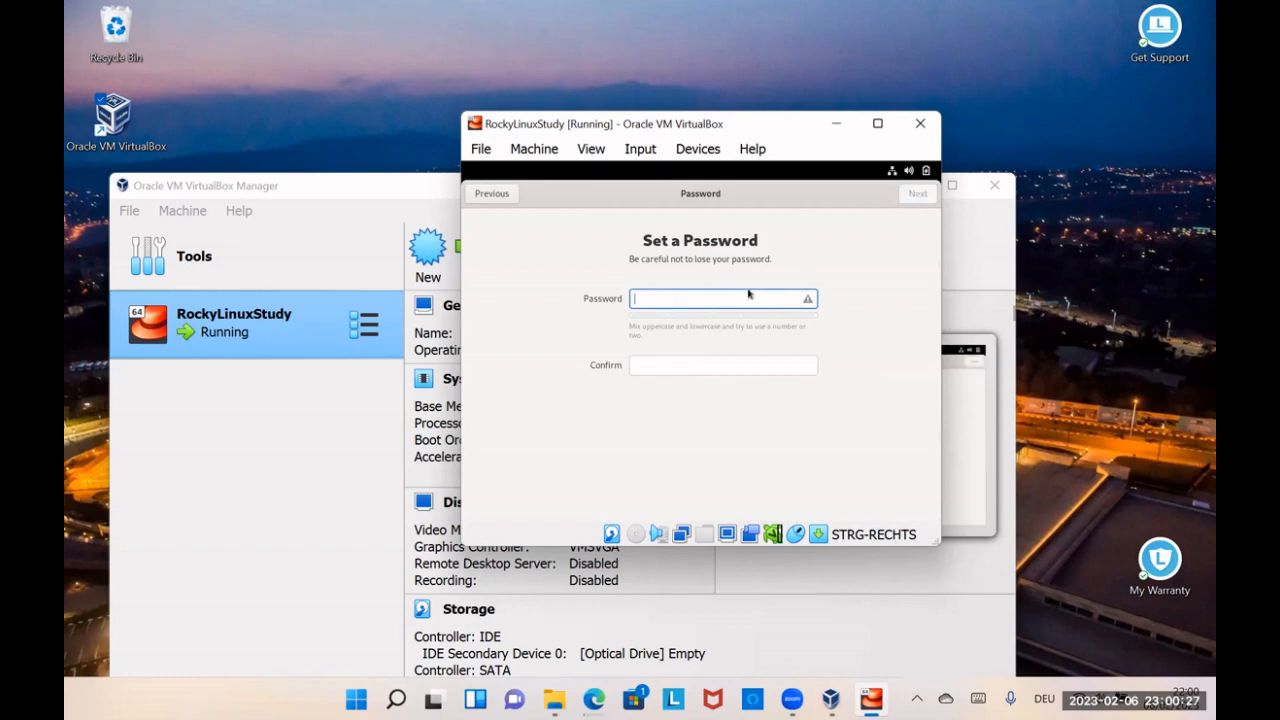
Step: Enter and confirm the user account's password, and submit it to complete the account setup
type("••••••")
key("BackSpace")
key("BackSpace")
key("BackSpace")
key("BackSpace")
key("BackSpace")
key("BackSpace")
key("BackSpace")
key("BackSpace")
key("BackSpace")
key("BackSpace")
key("BackSpace")
type("••")
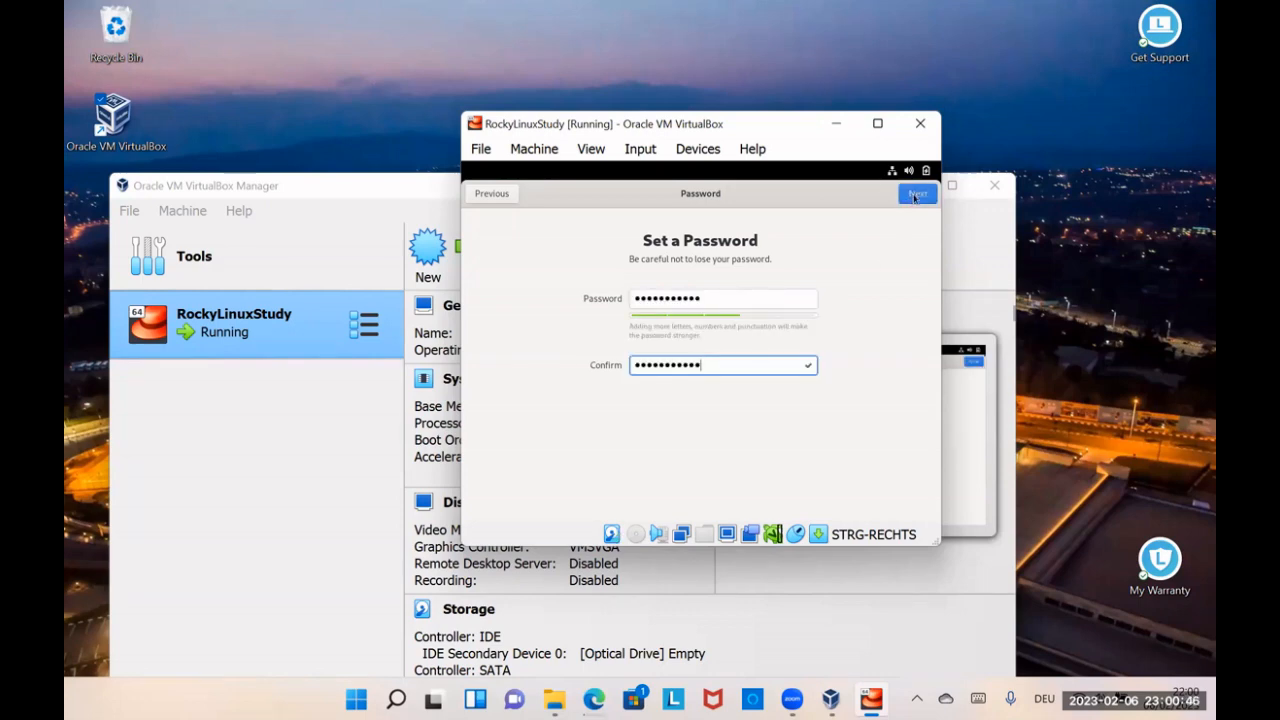
left_click(913, 196)
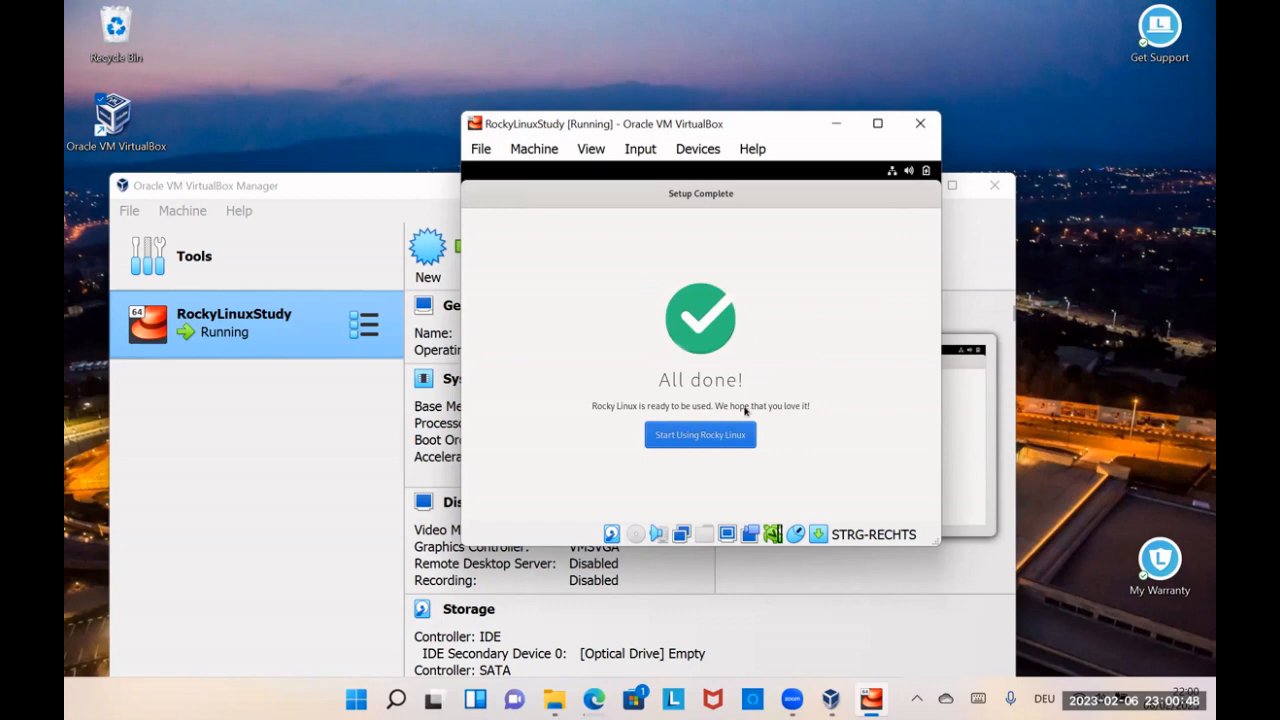
Step: Start using Rocky Linux without taking the tour, and search for and open the Terminal
left_click(722, 434)
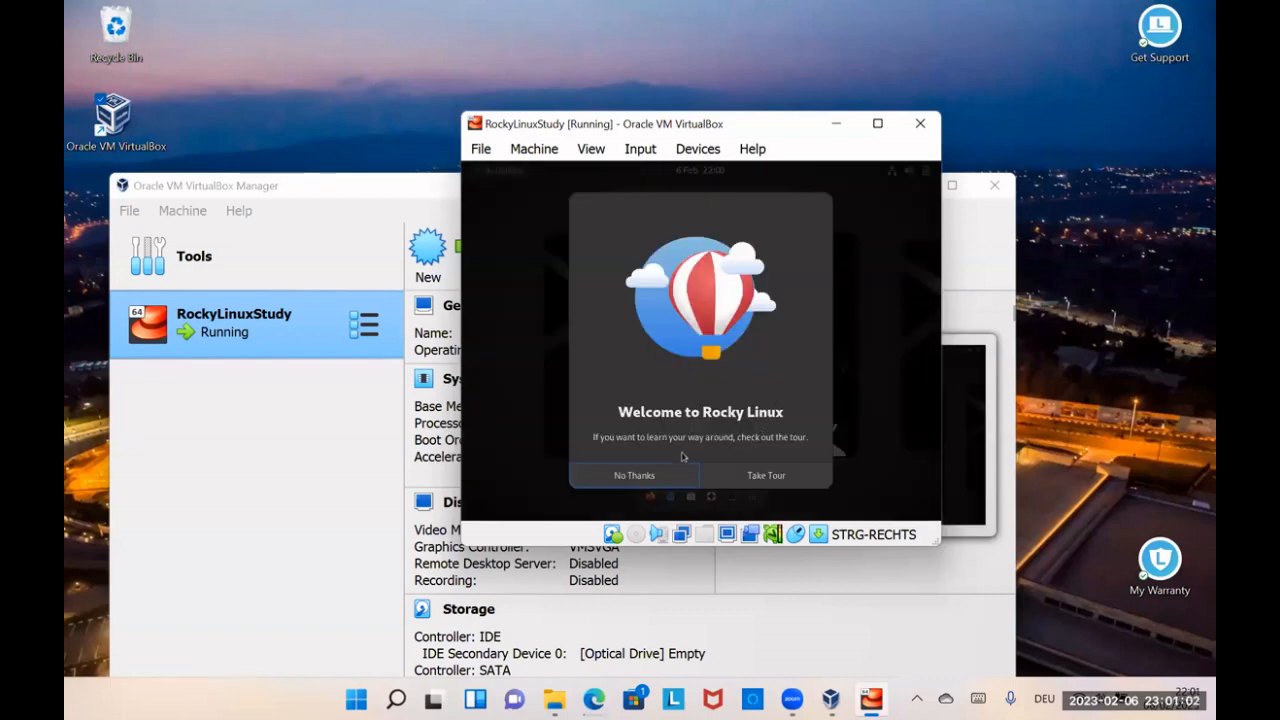
left_click(651, 477)
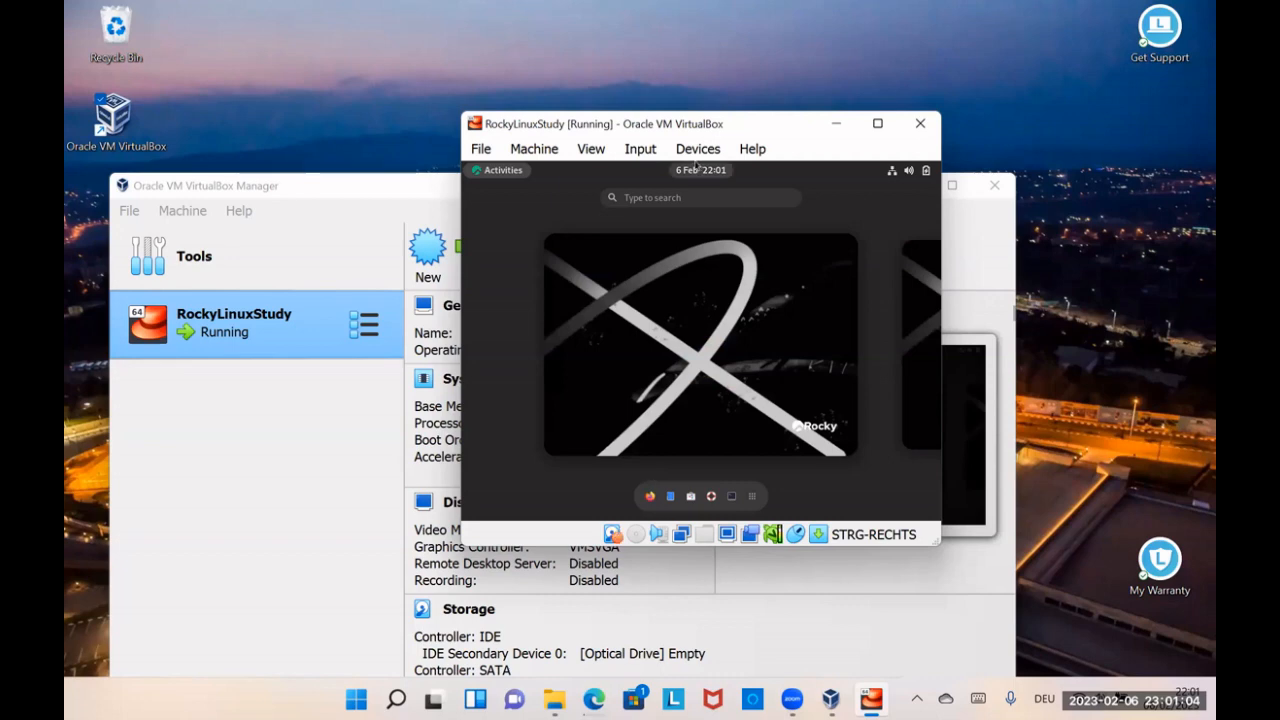
type("d")
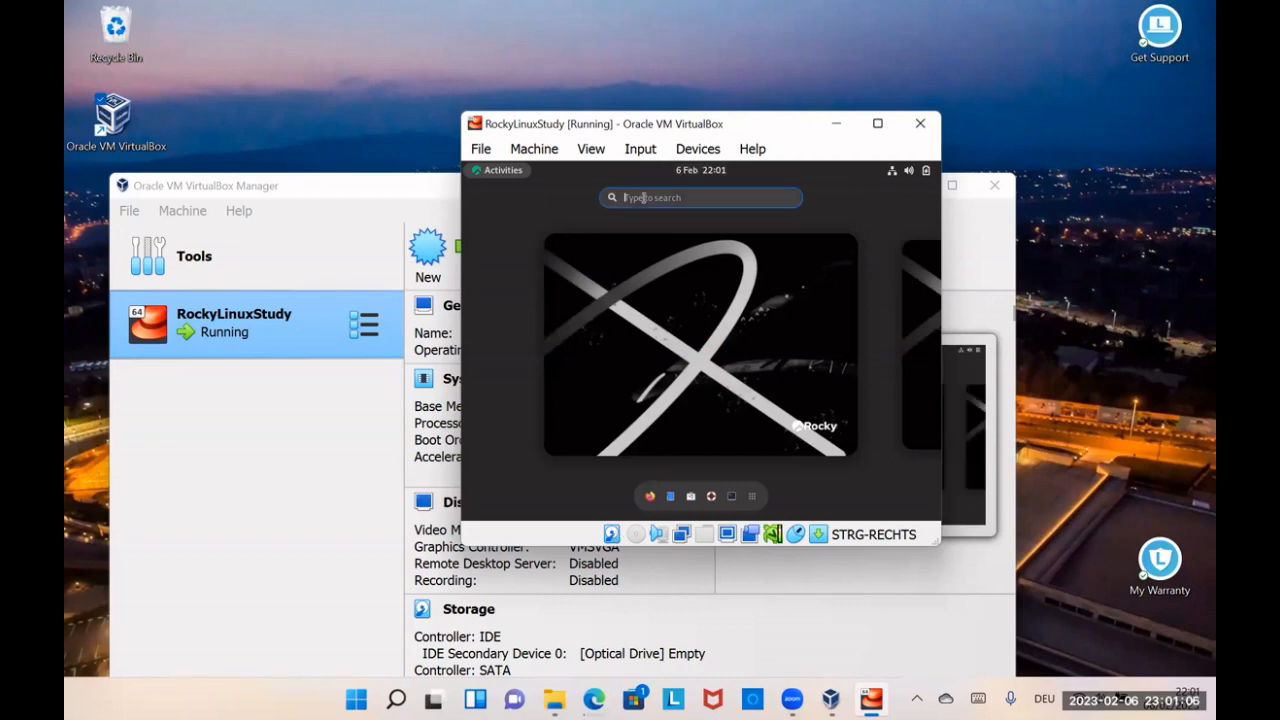
type("ermin")
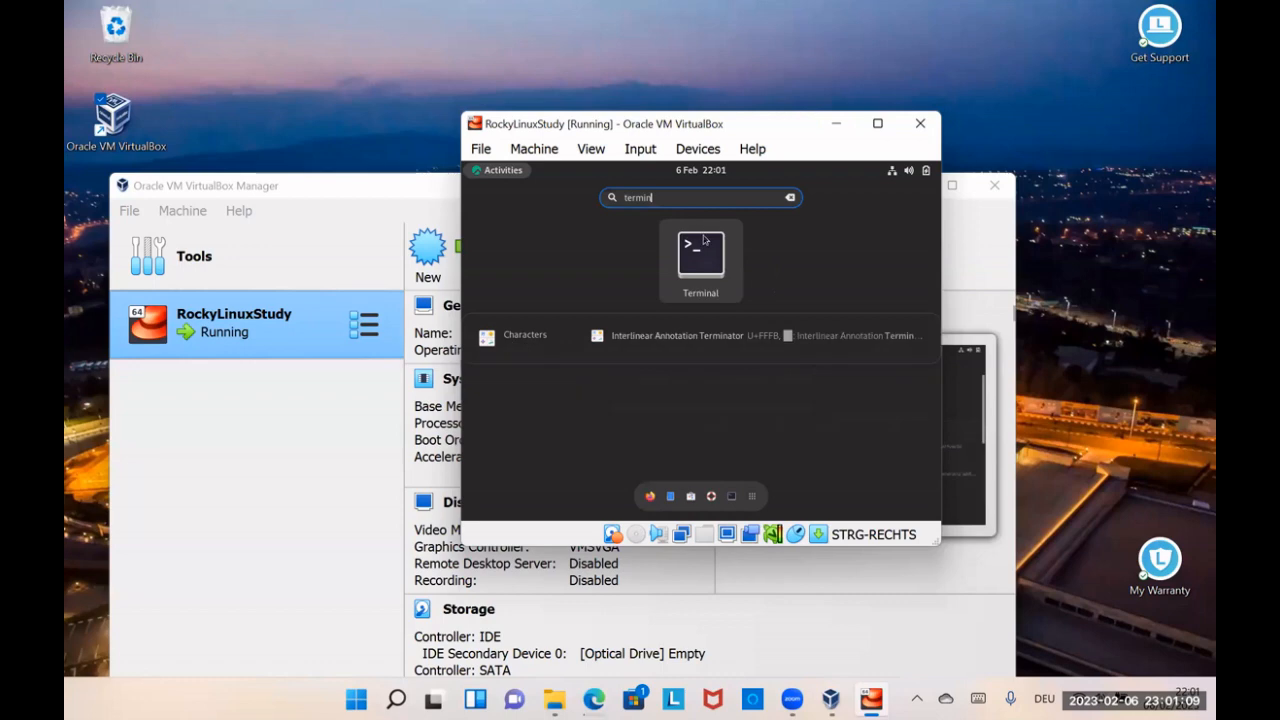
left_click(703, 240)
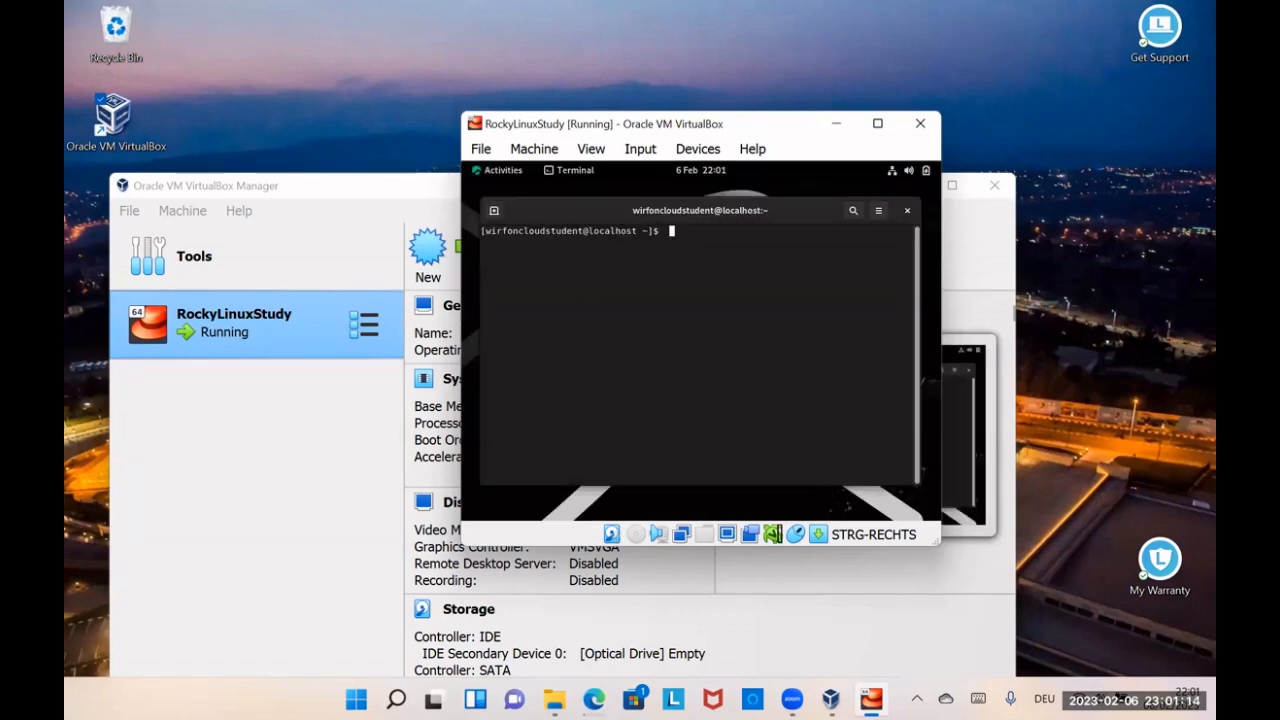
Step: Check the machine's host name and the current user with hostname and whoami, and close the Terminal
type("hostname")
key("Return")
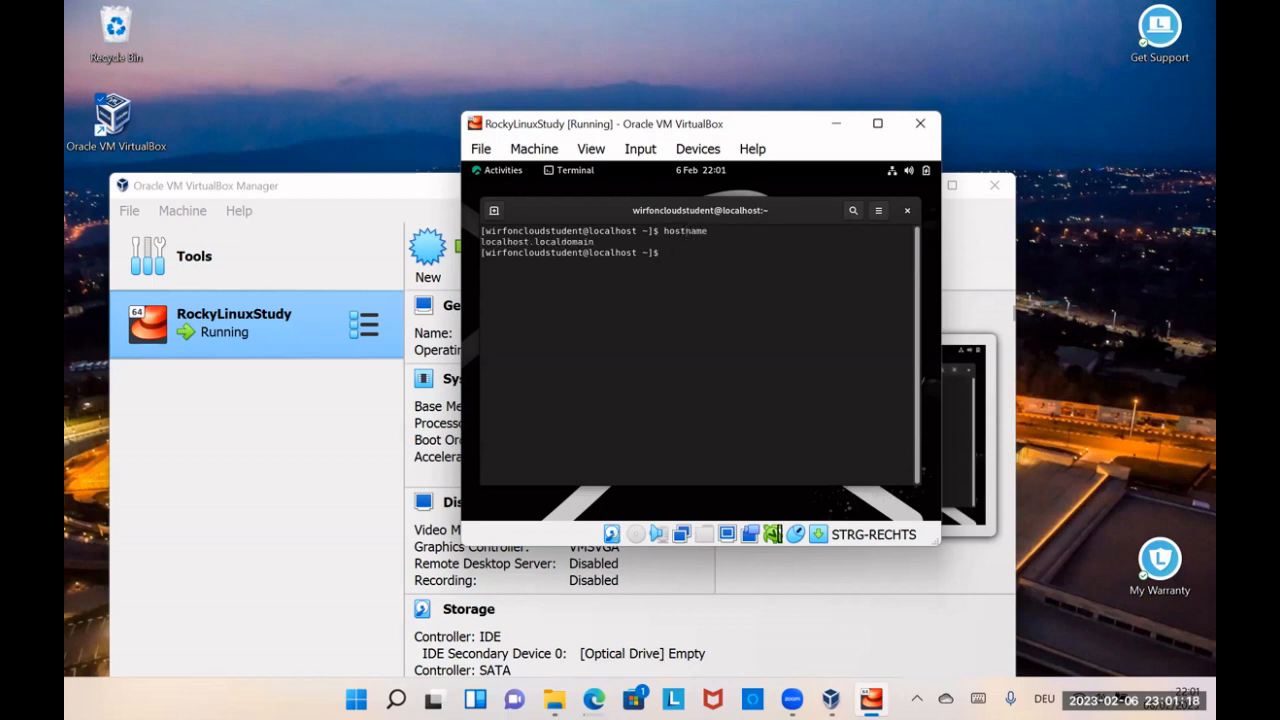
type("whoami")
key("Return")
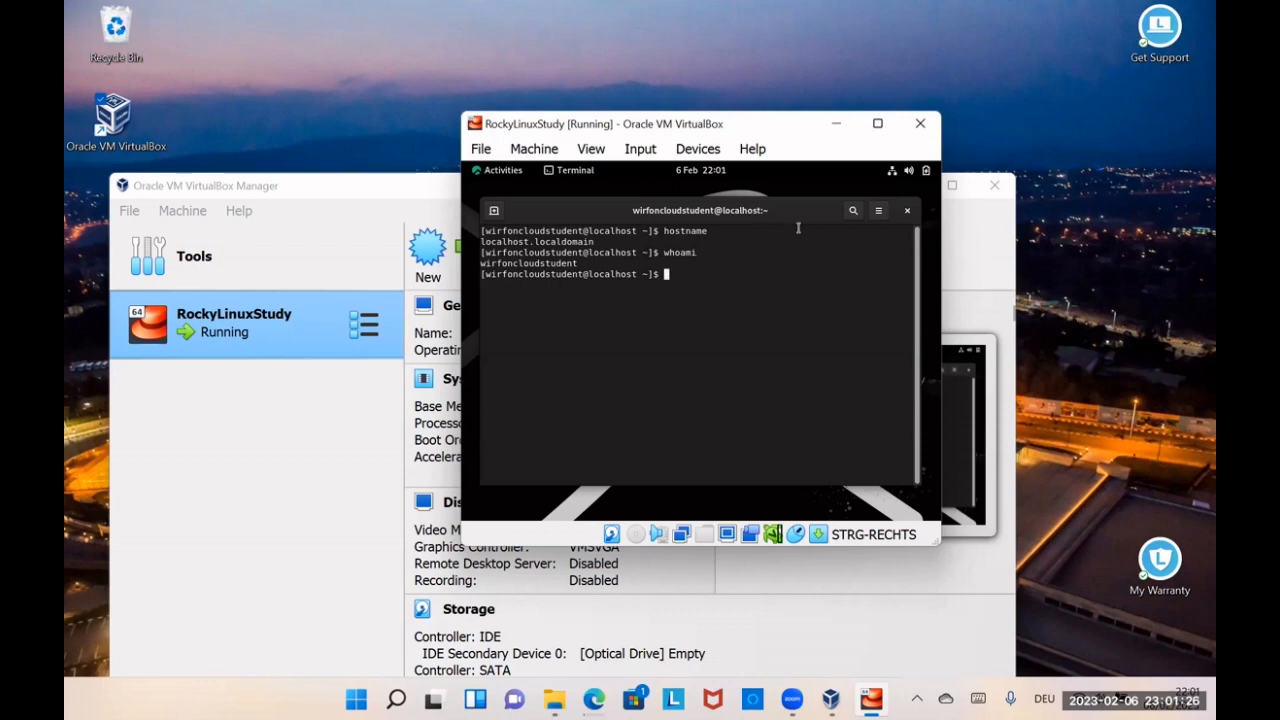
left_click(908, 211)
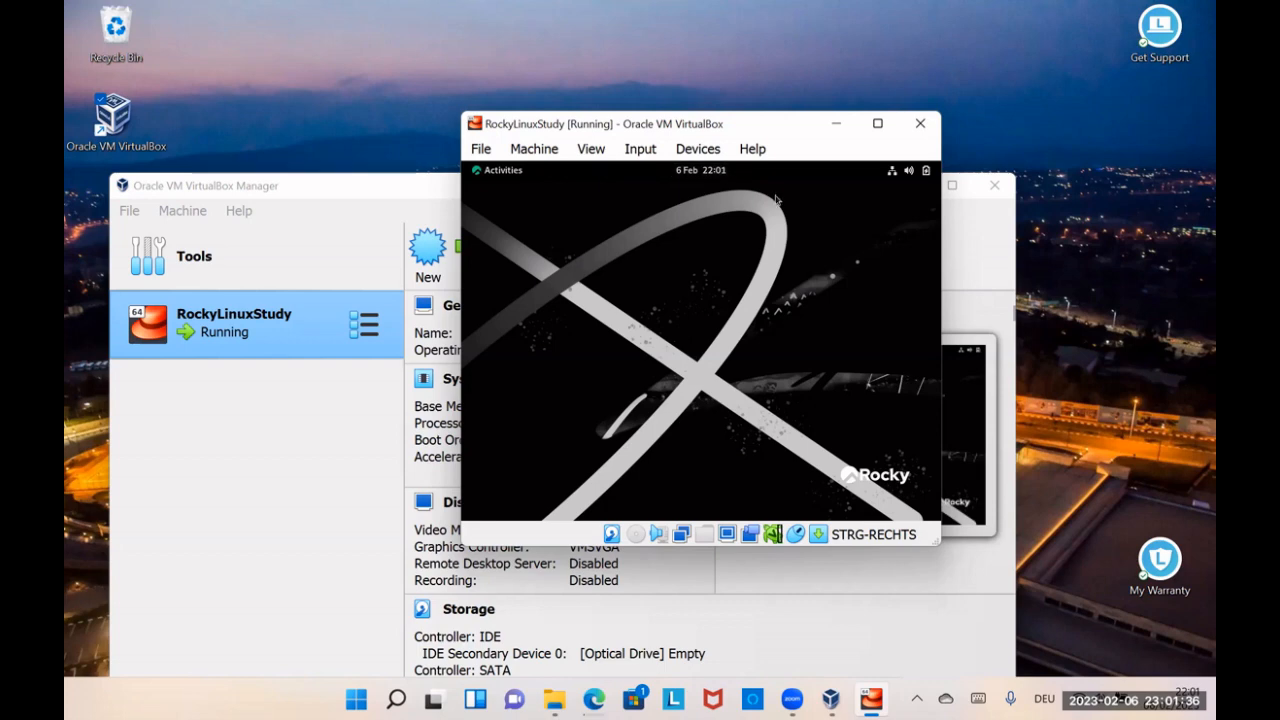
Step: Power off the Rocky Linux system from within the guest desktop
left_click(925, 174)
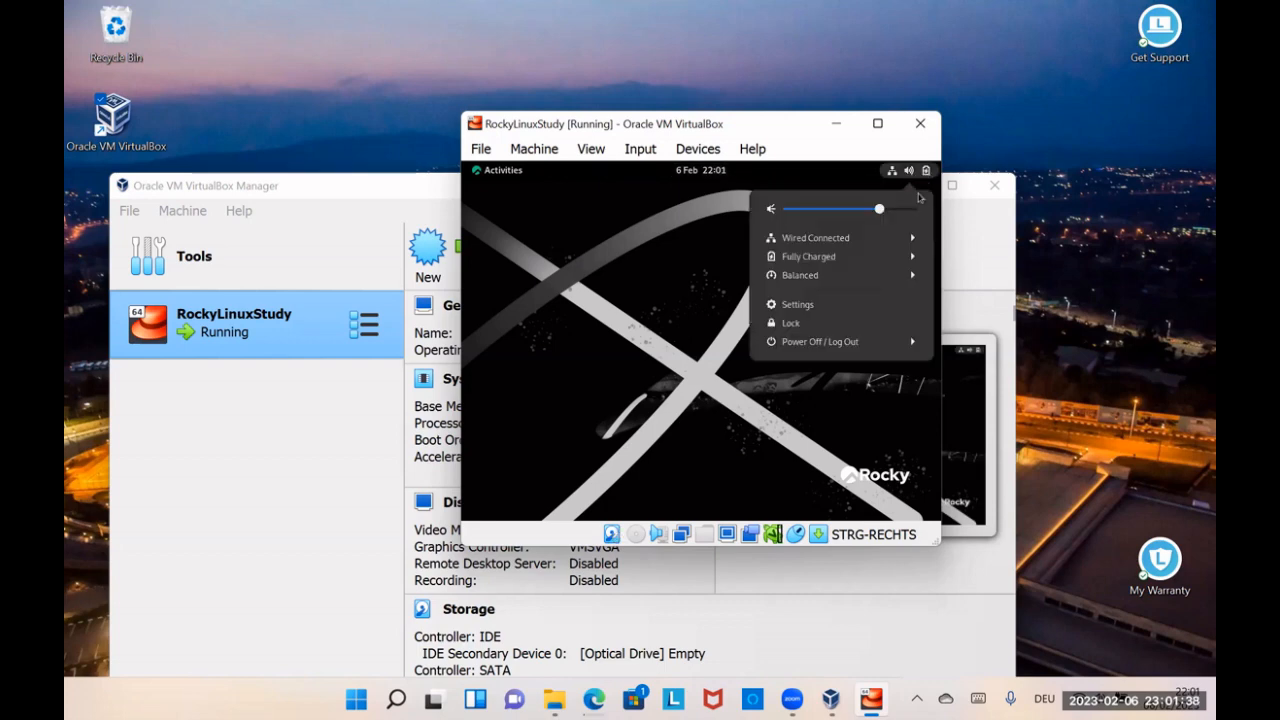
left_click(837, 341)
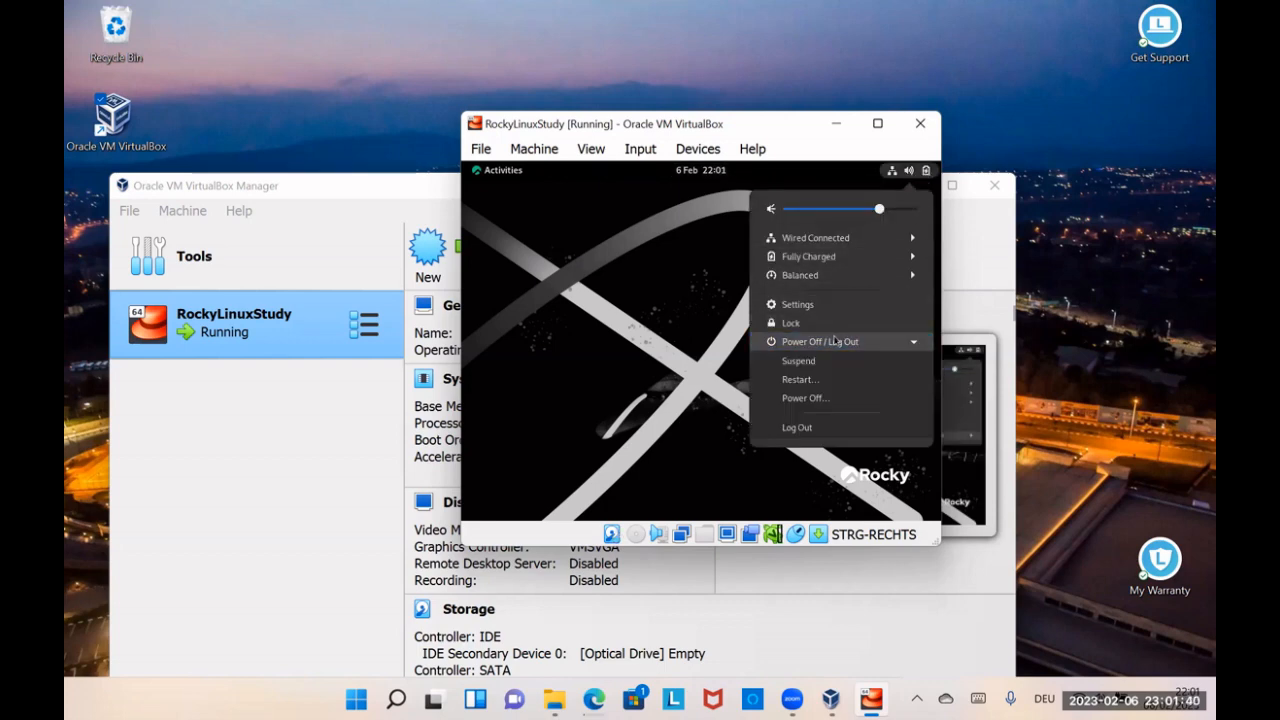
left_click(816, 405)
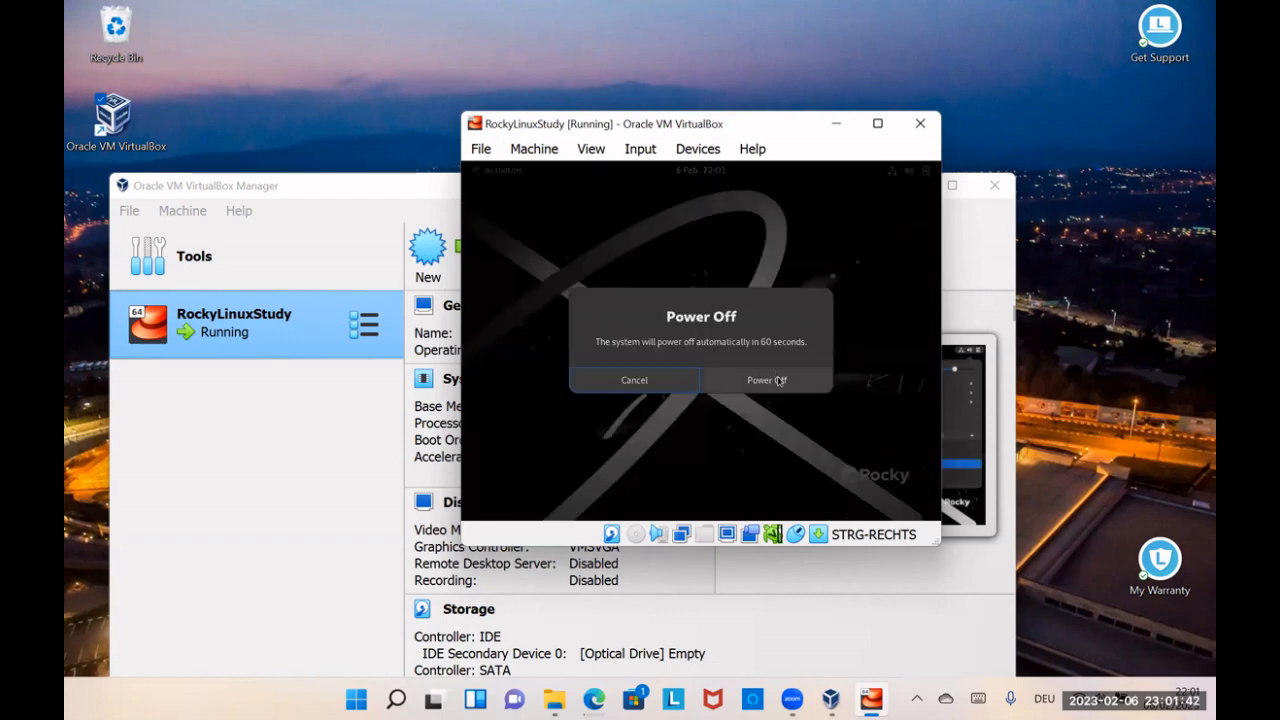
left_click(779, 380)
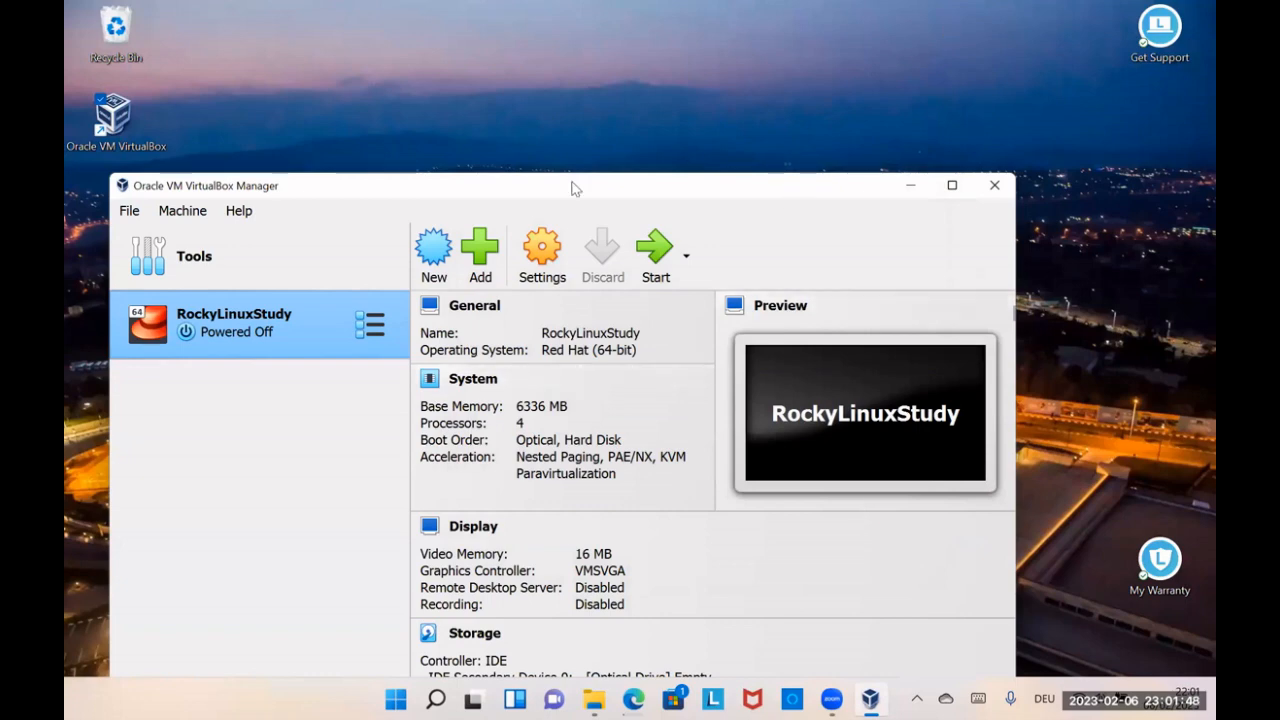
Step: Disable Optical in the RockyLinuxStudy boot order, move Hard Disk to first place, and save the machine settings
left_click_drag(577, 183, 716, 25)
left_click(681, 92)
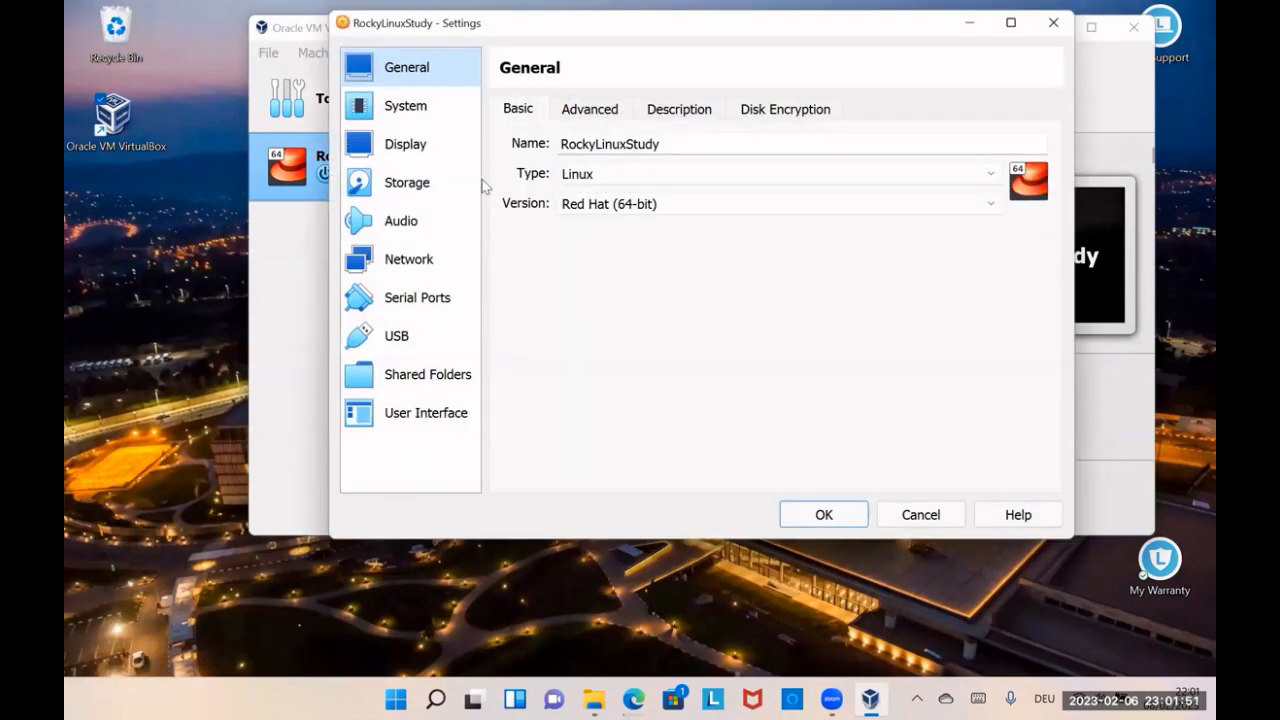
left_click(414, 183)
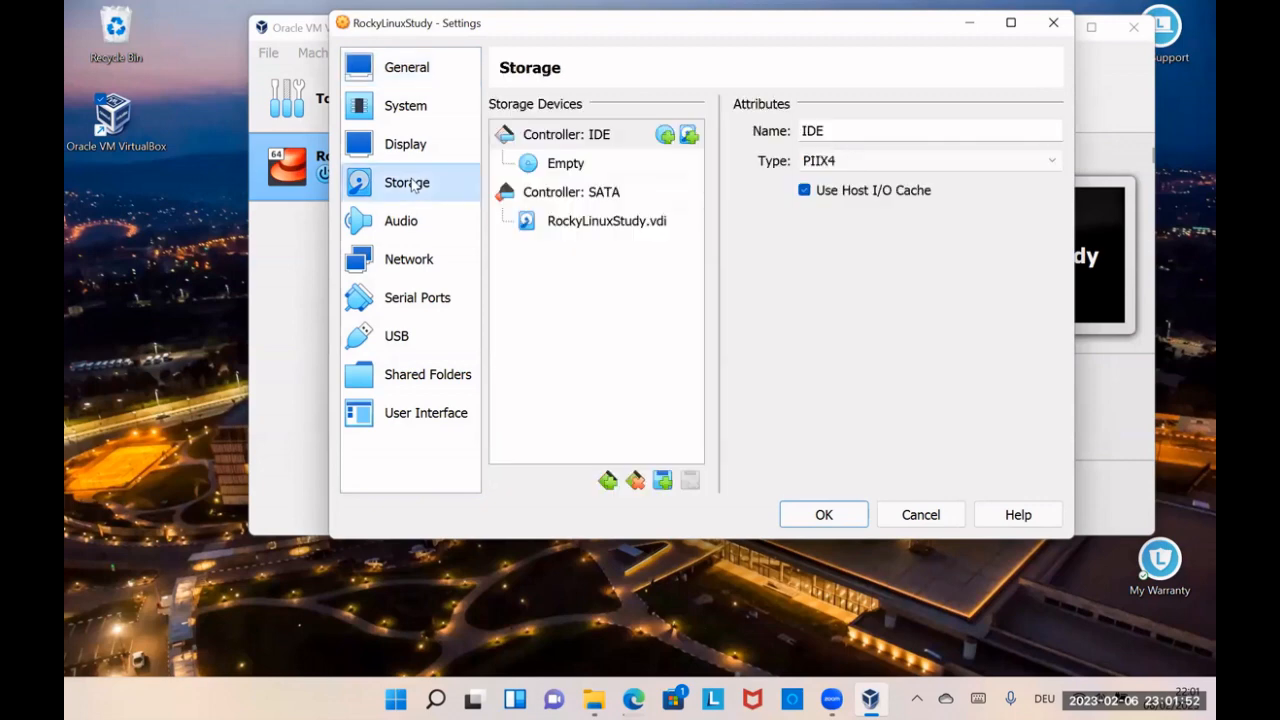
left_click(424, 102)
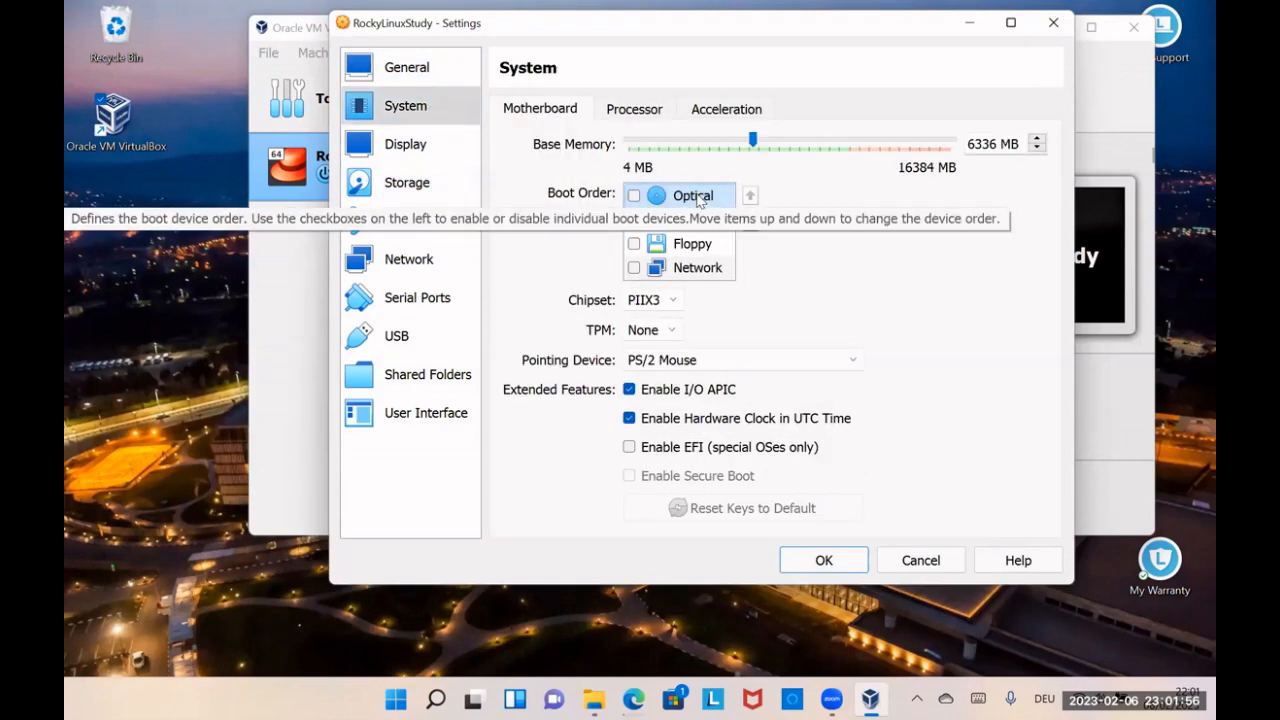
left_click(718, 222)
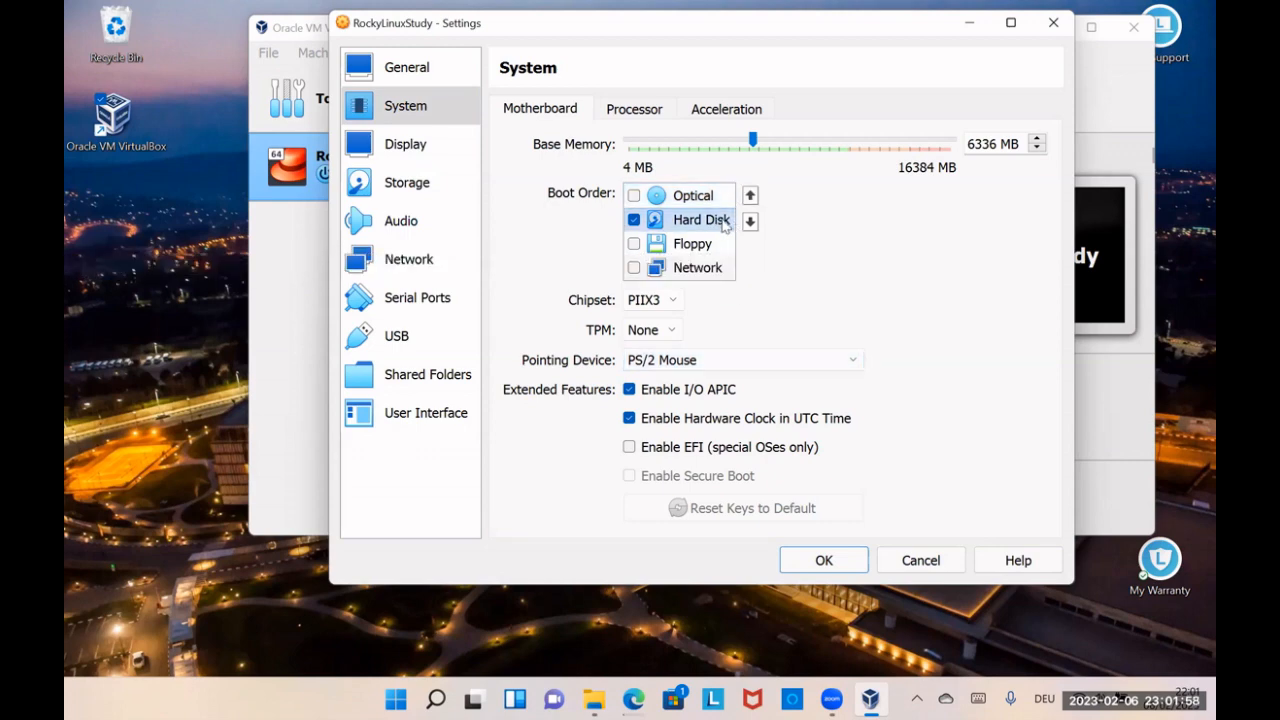
left_click_drag(716, 220, 690, 205)
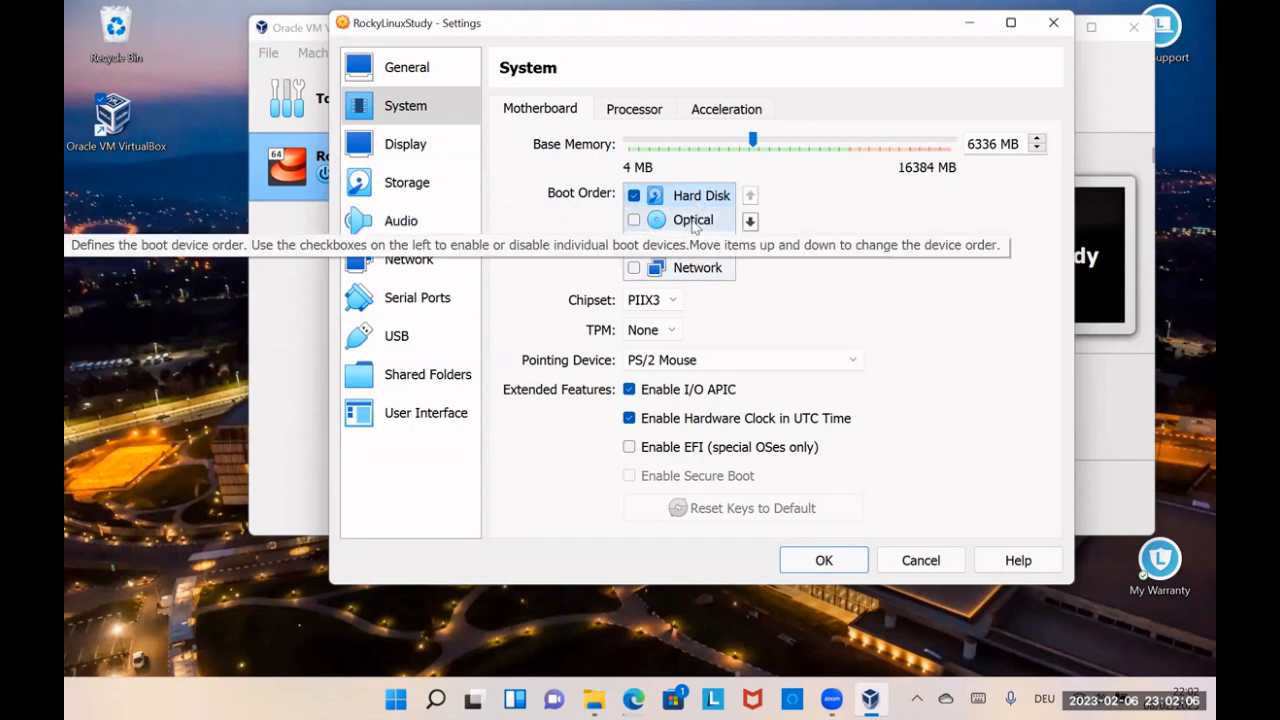
left_click(1047, 27)
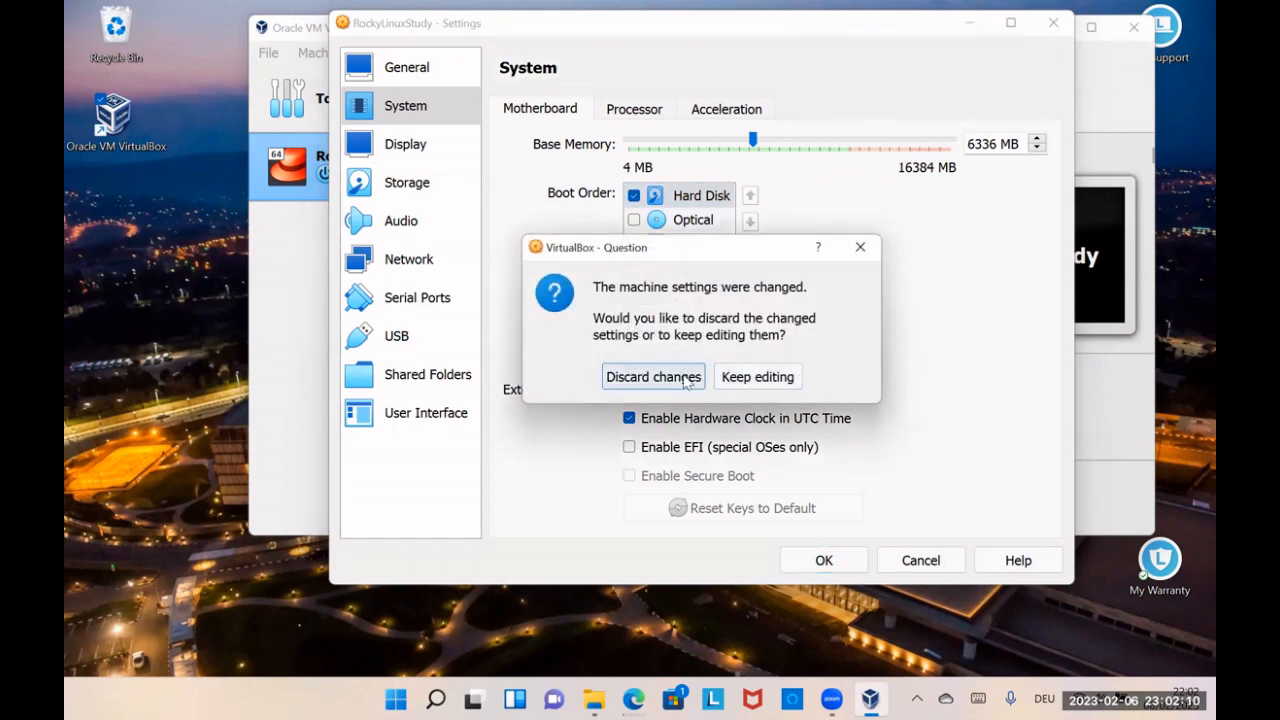
left_click(760, 378)
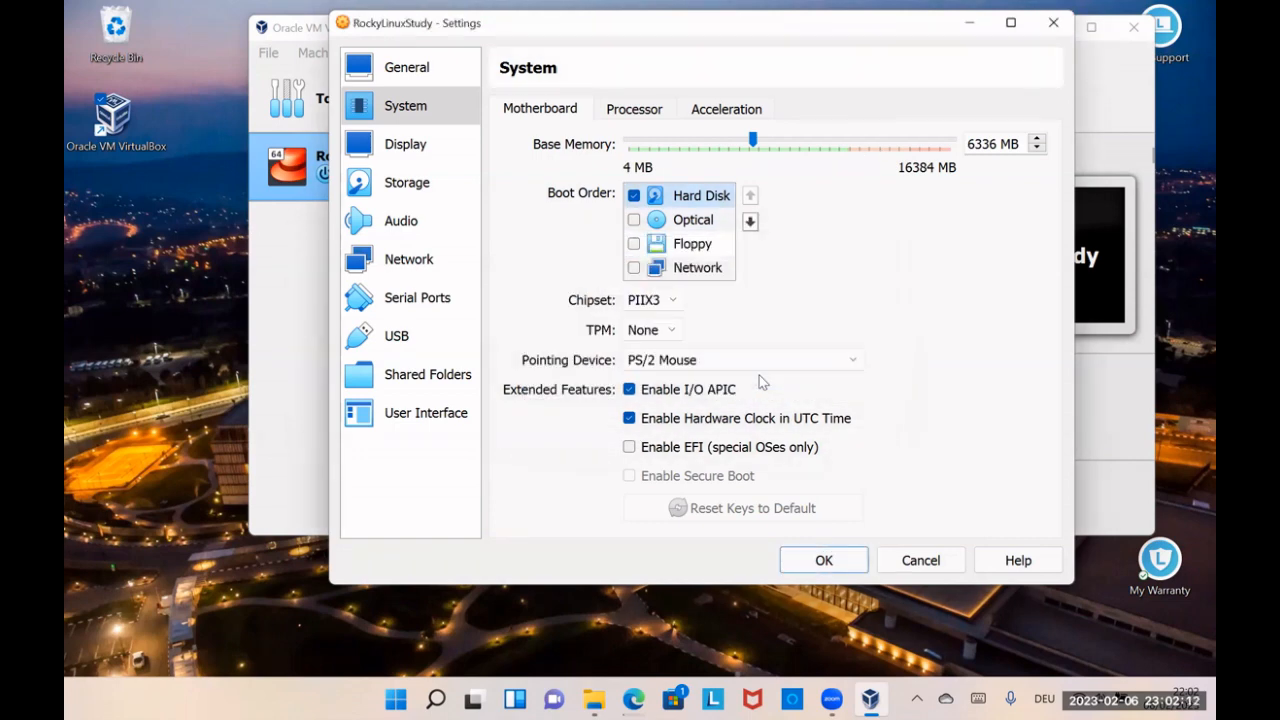
left_click(838, 560)
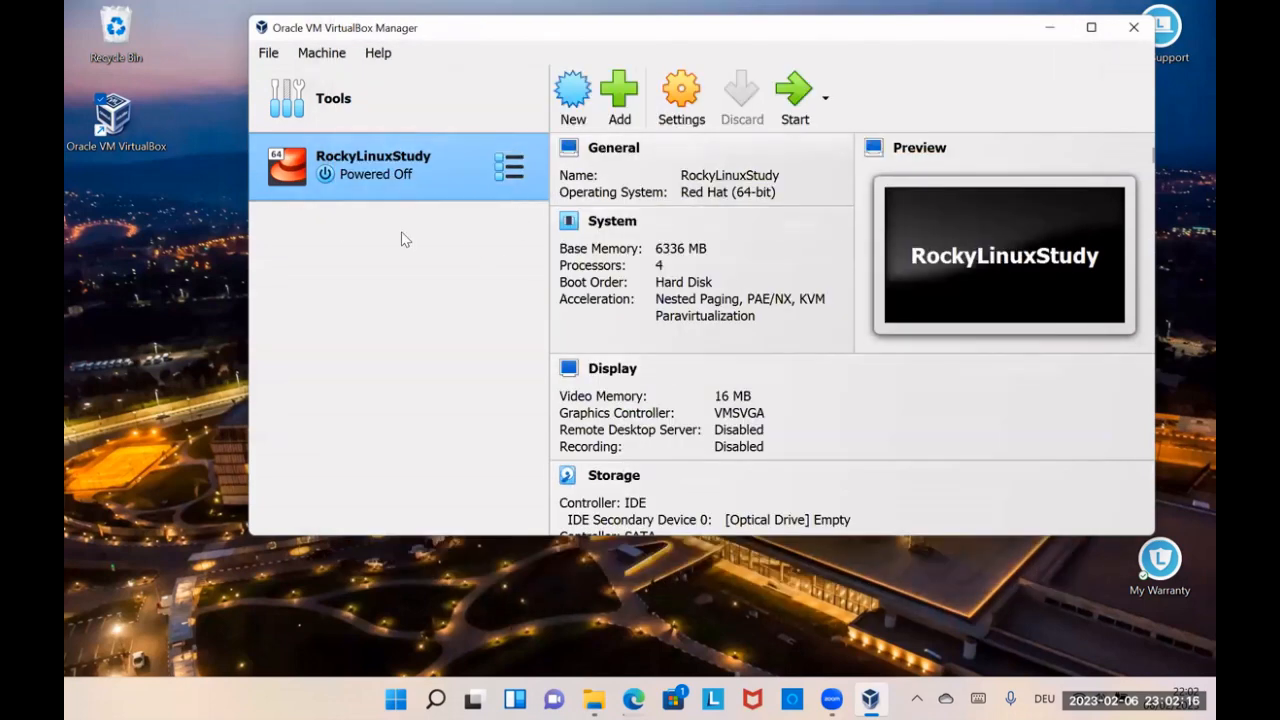
Step: Locate the Rocky-9.1-x86_64-dvd image in the Downloads folder, and close File Explorer and VirtualBox Manager
left_click(594, 699)
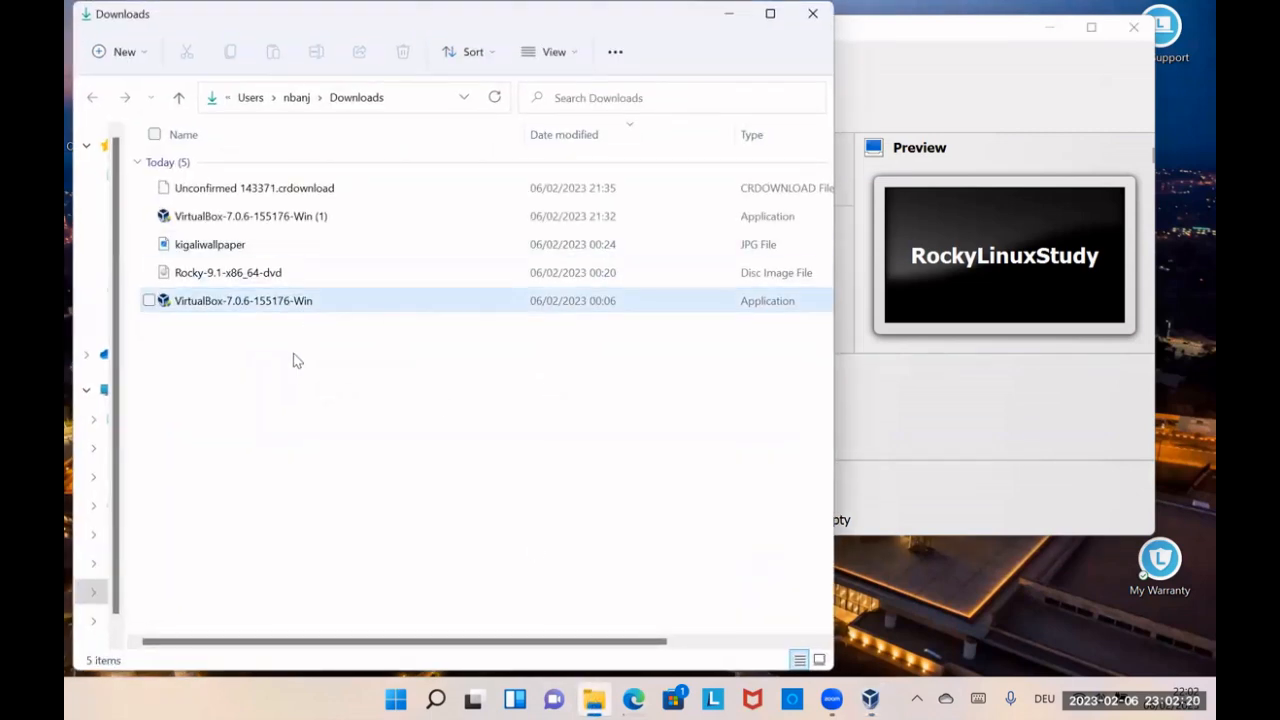
left_click(213, 283)
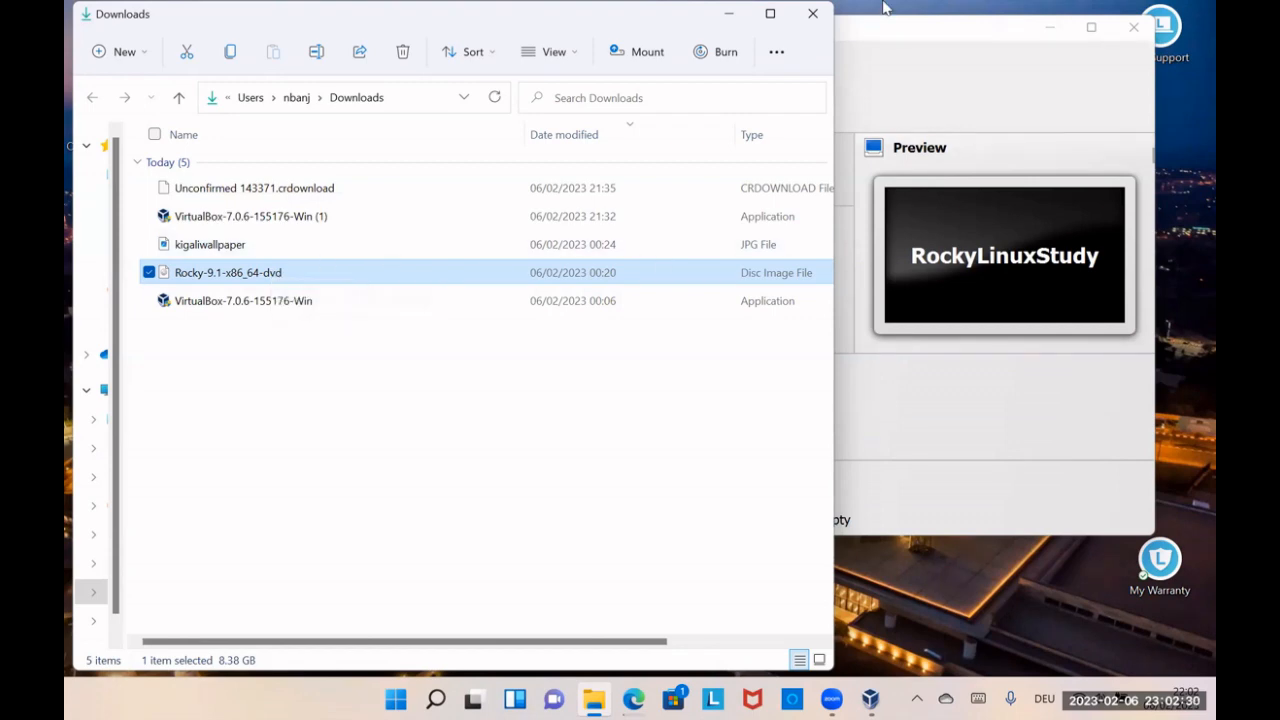
left_click(812, 14)
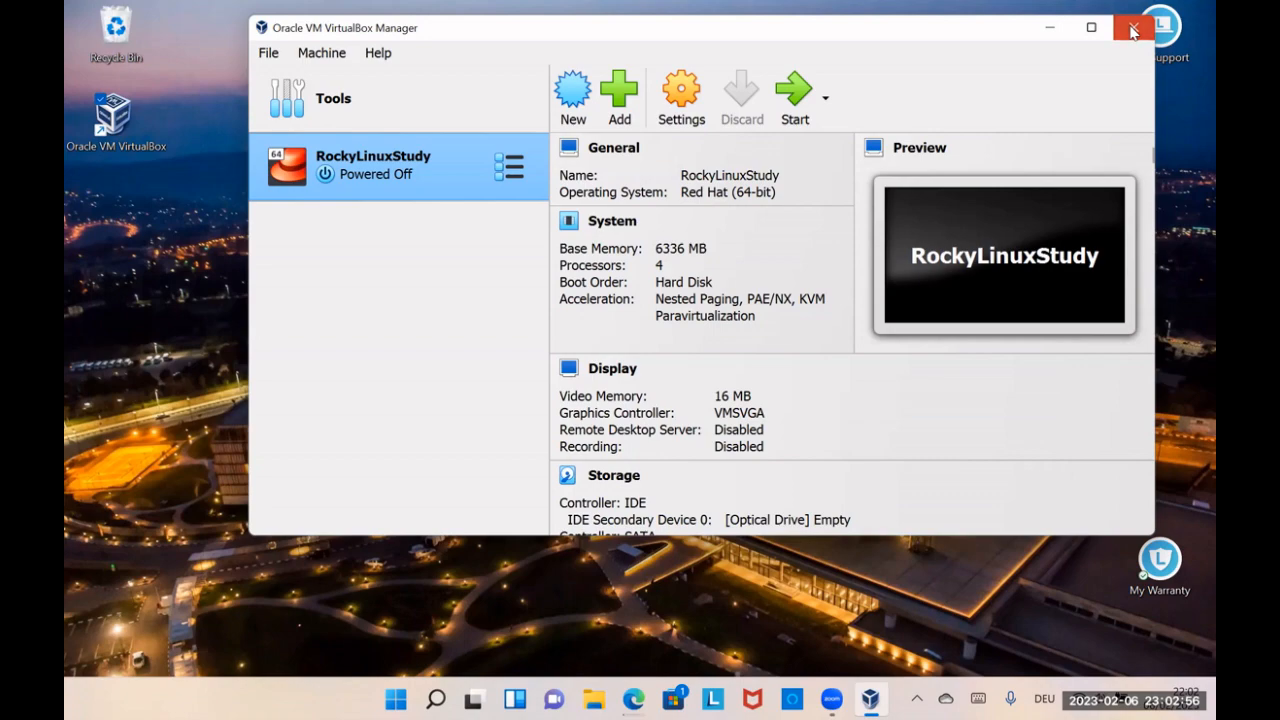
left_click(1133, 32)
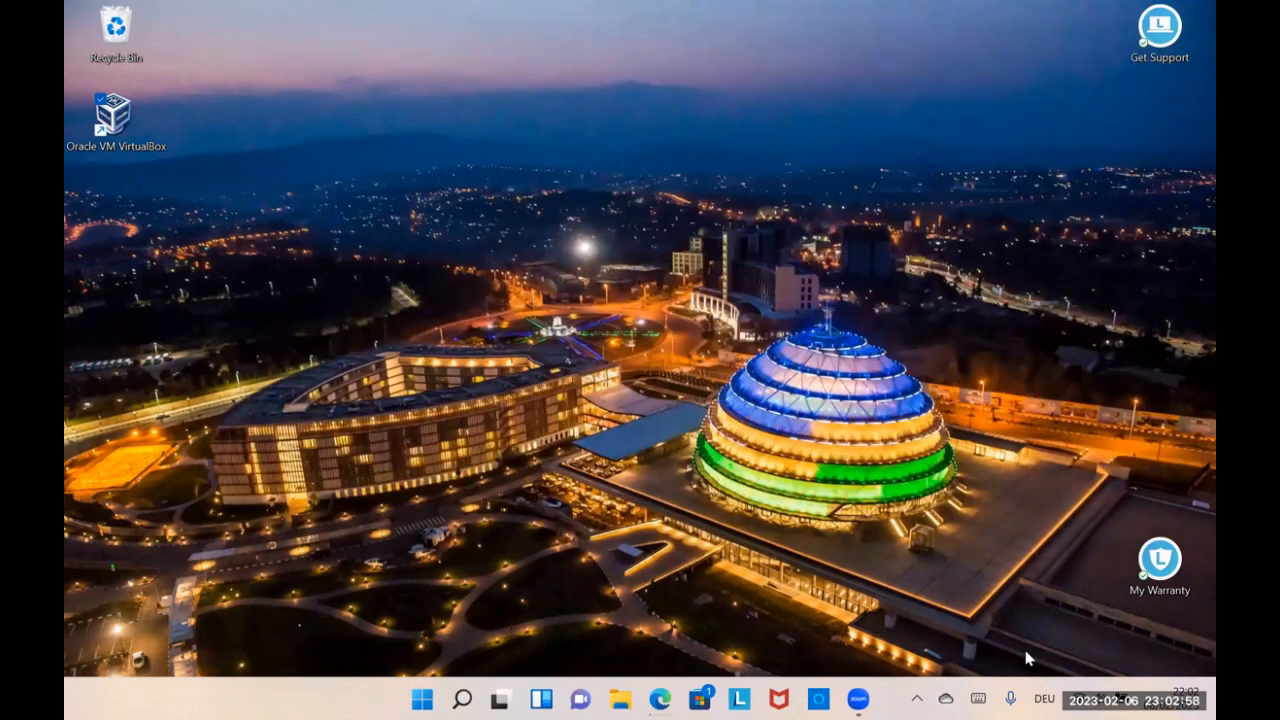